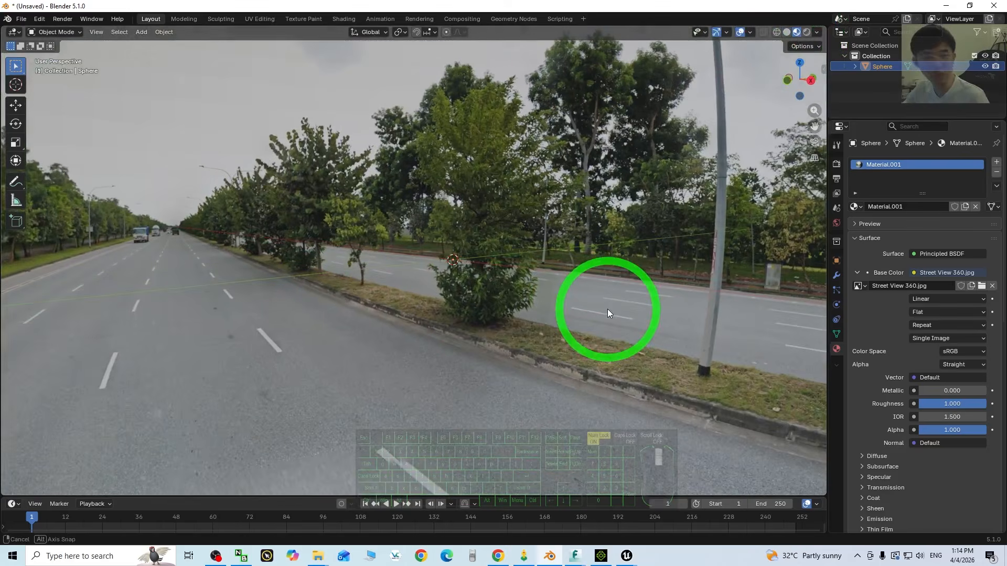
Step: Switch from Blender to iClone and examine the street-view sphere from outside and from within
click(954, 6)
click(398, 198)
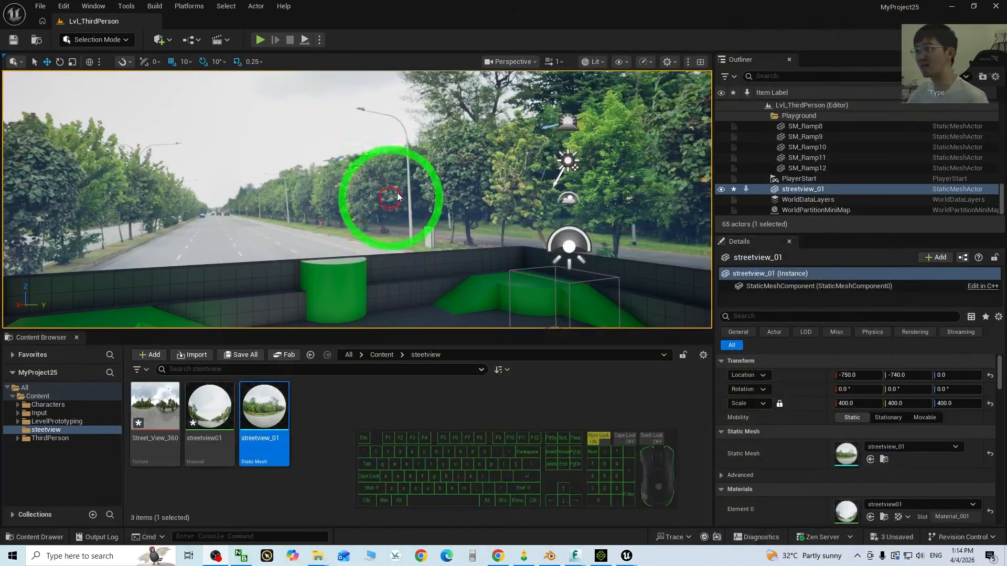
click(953, 6)
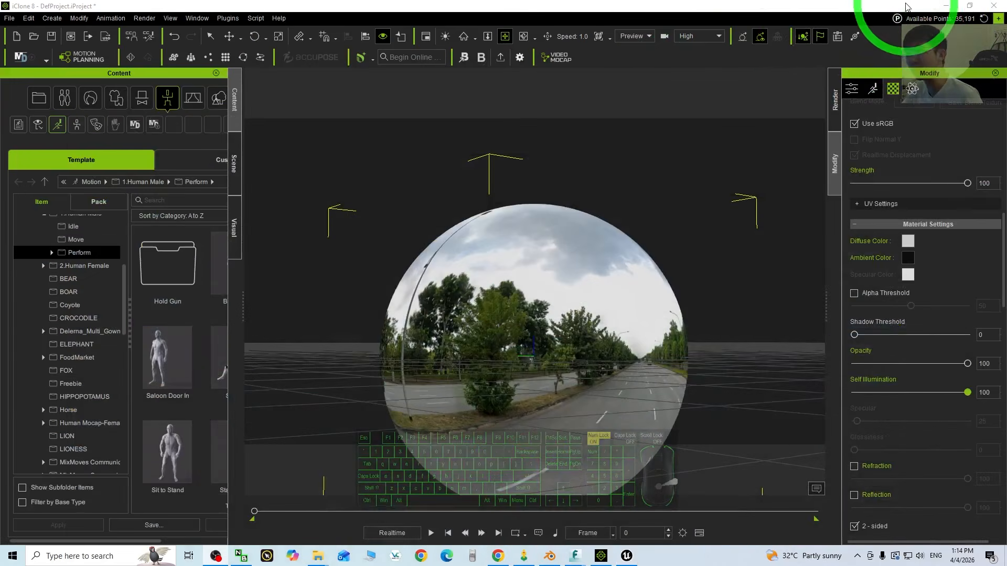
drag(546, 246, 637, 370)
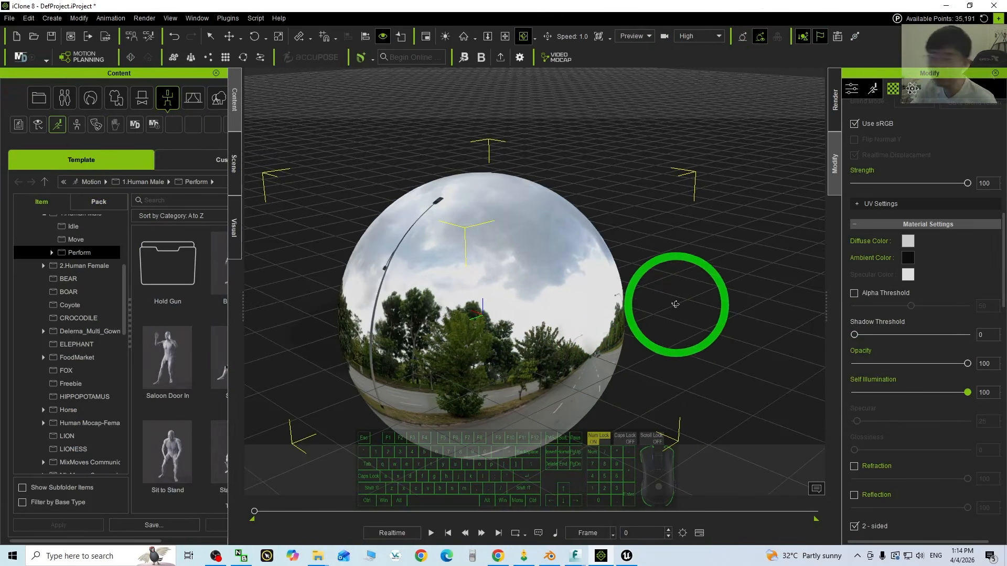
drag(477, 351, 476, 385)
drag(411, 402, 892, 4)
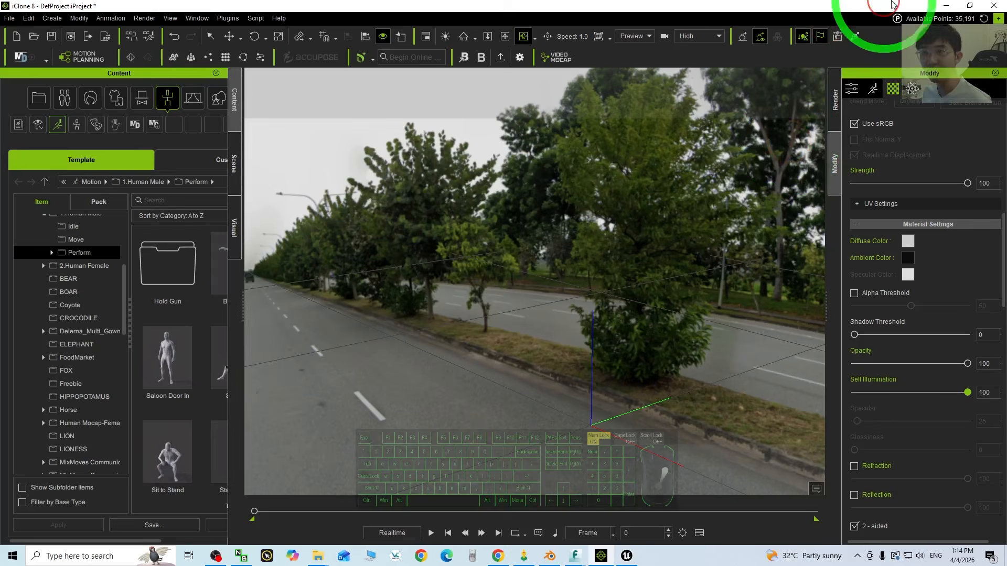
Step: Switch to Unreal Editor and enlarge the level viewport by shrinking the Content Browser
click(953, 7)
click(628, 557)
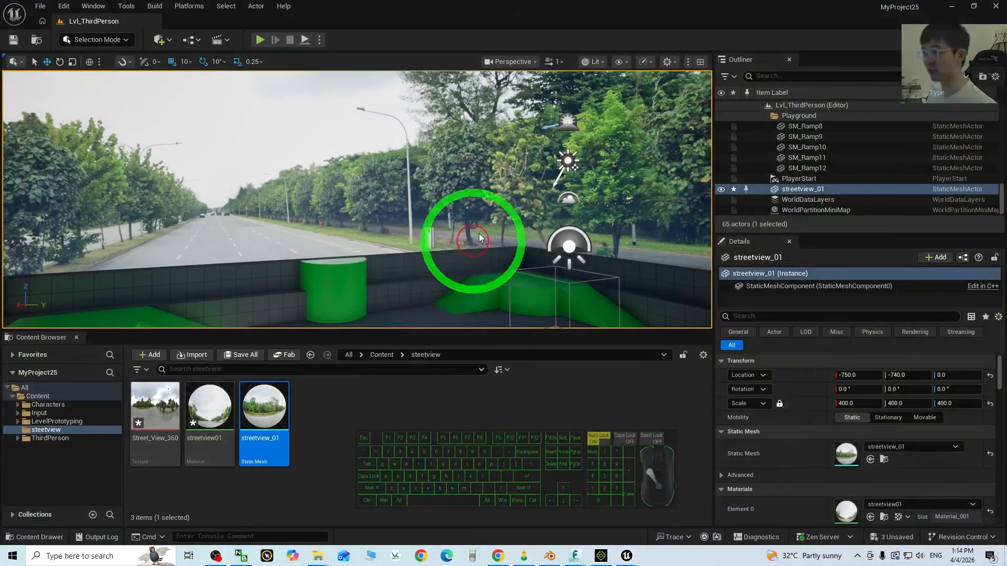
drag(406, 329, 406, 403)
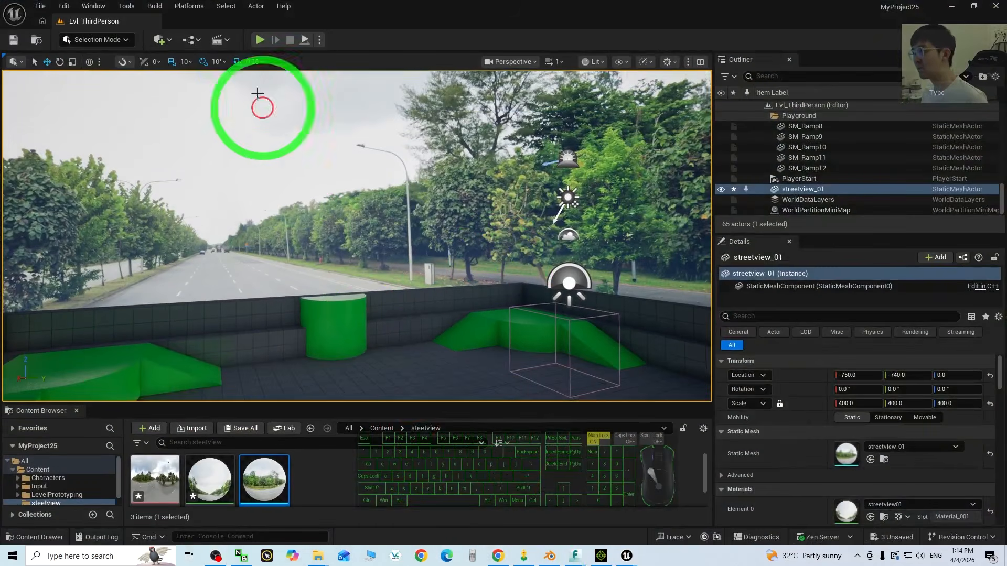
Step: Playtest the third-person level by running and jumping around inside the street-view sphere, and end the play session
click(262, 42)
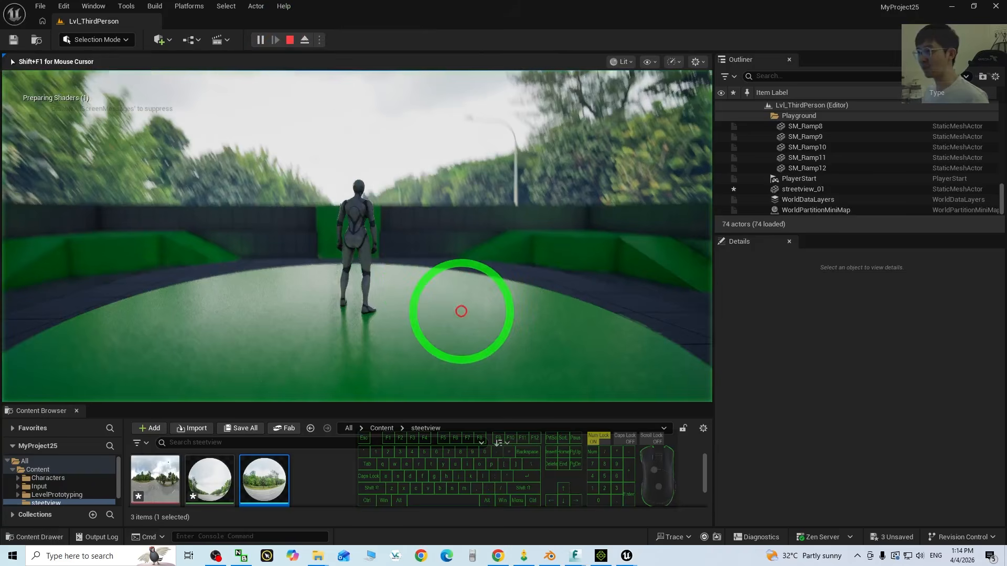
key(w)
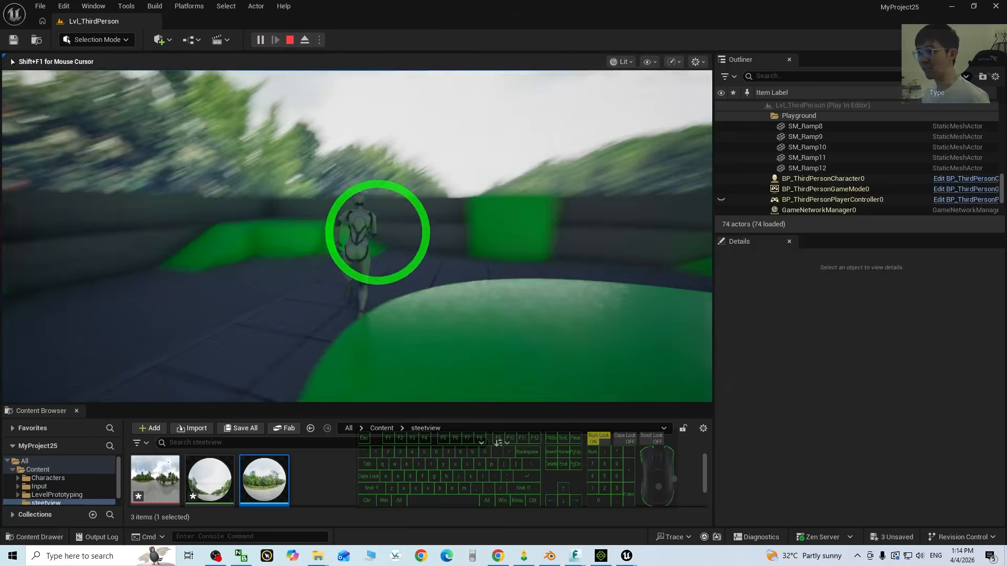
key(d)
key(w)
key(a)
key(space)
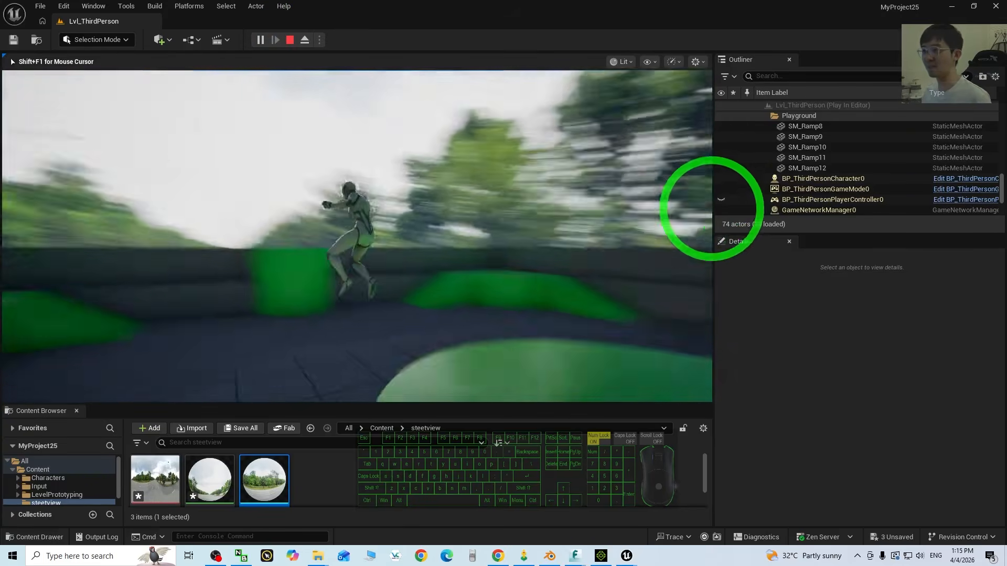
key(d)
key(w)
key(a)
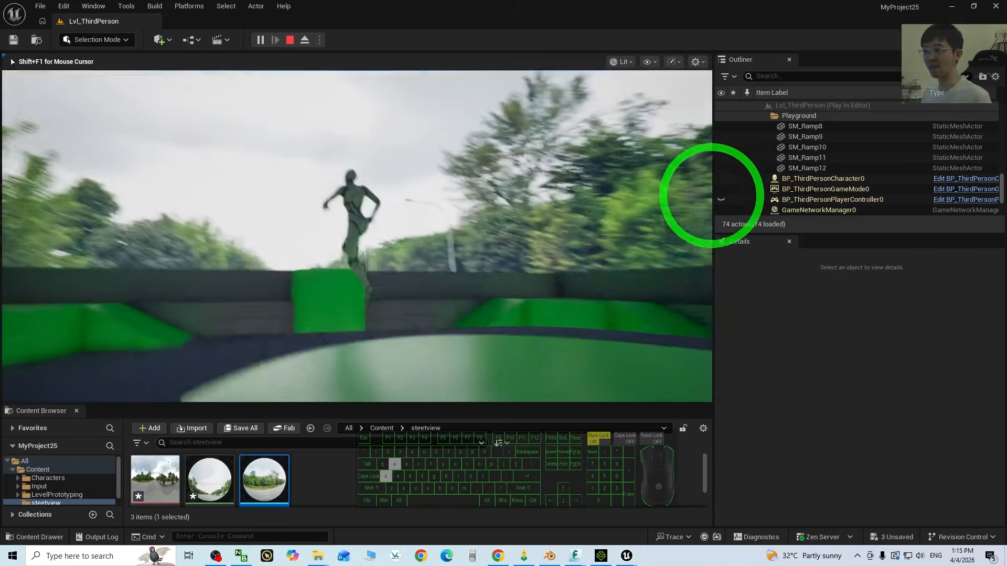
key(d)
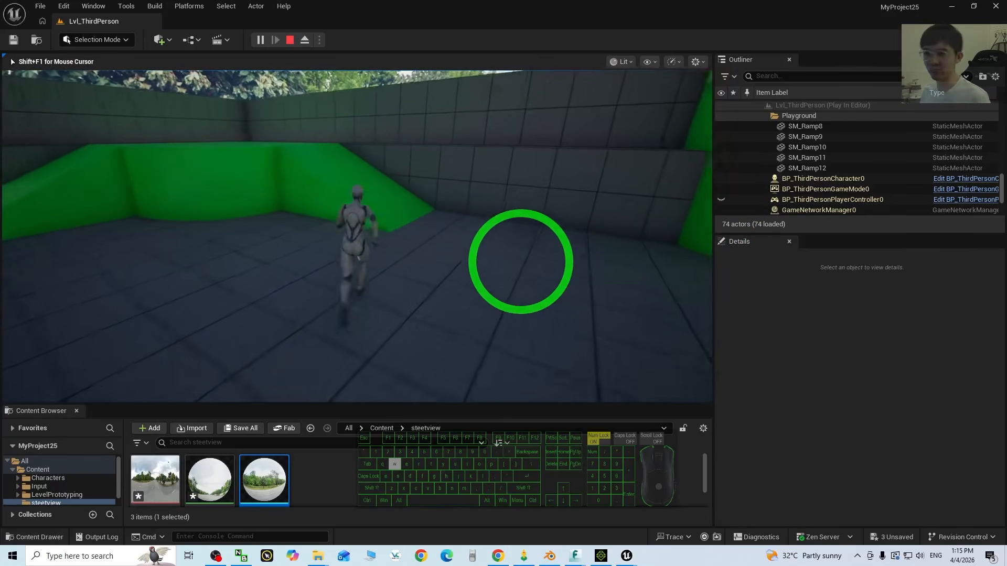
key(d)
key(a)
key(d)
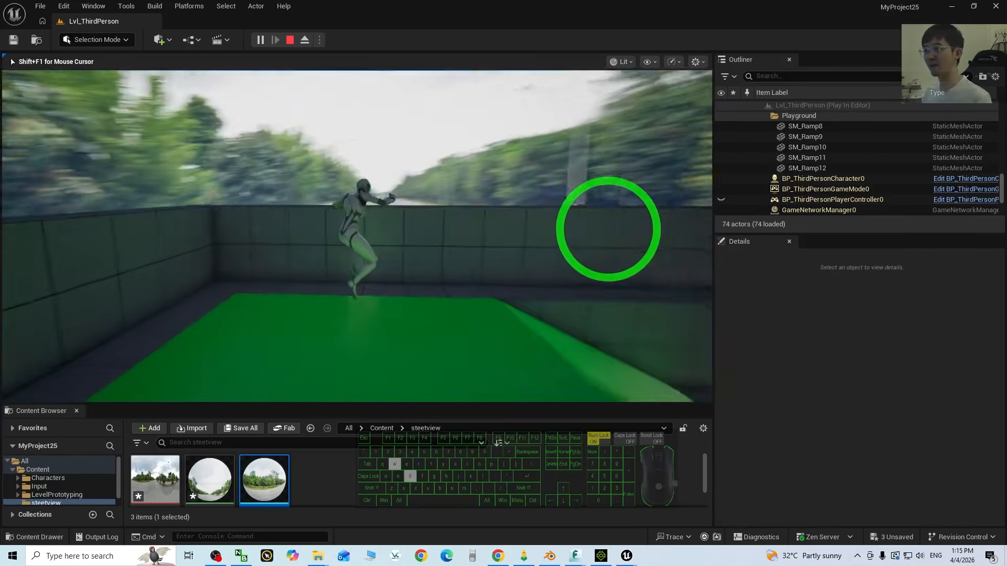
key(a)
key(space)
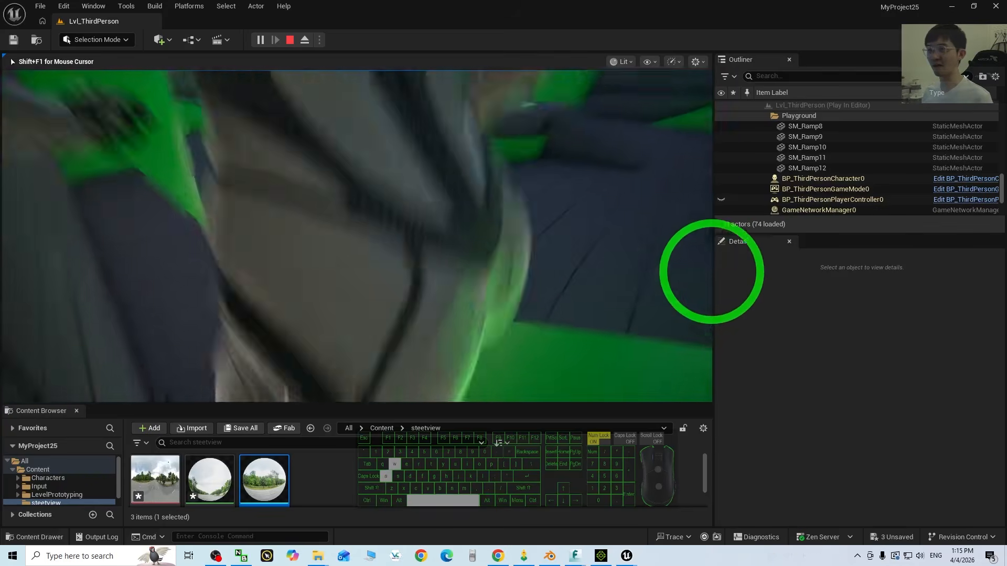
key(d)
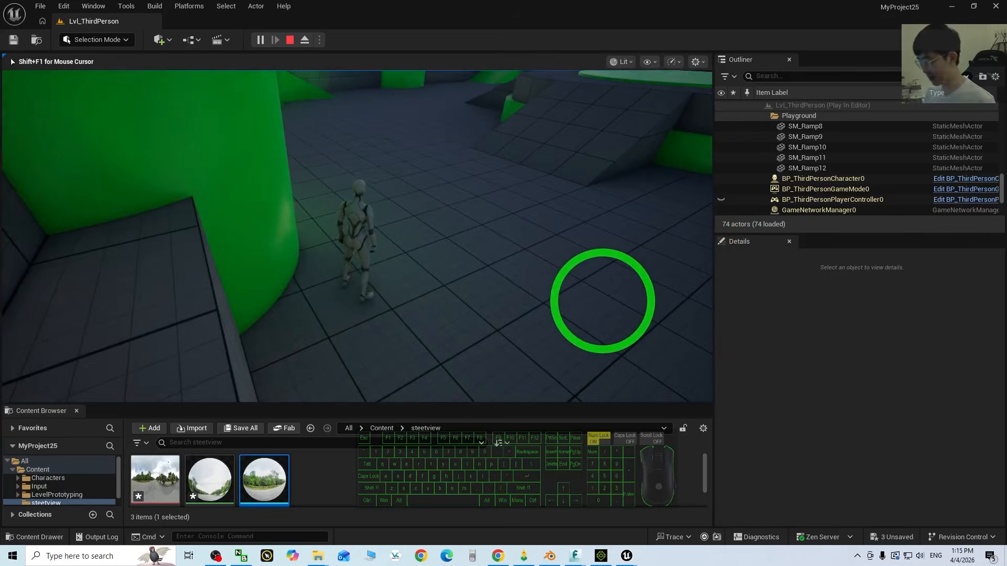
key(Escape)
Step: Open the streetview_01 static mesh and examine its panorama texture from inside and outside the sphere
click(271, 463)
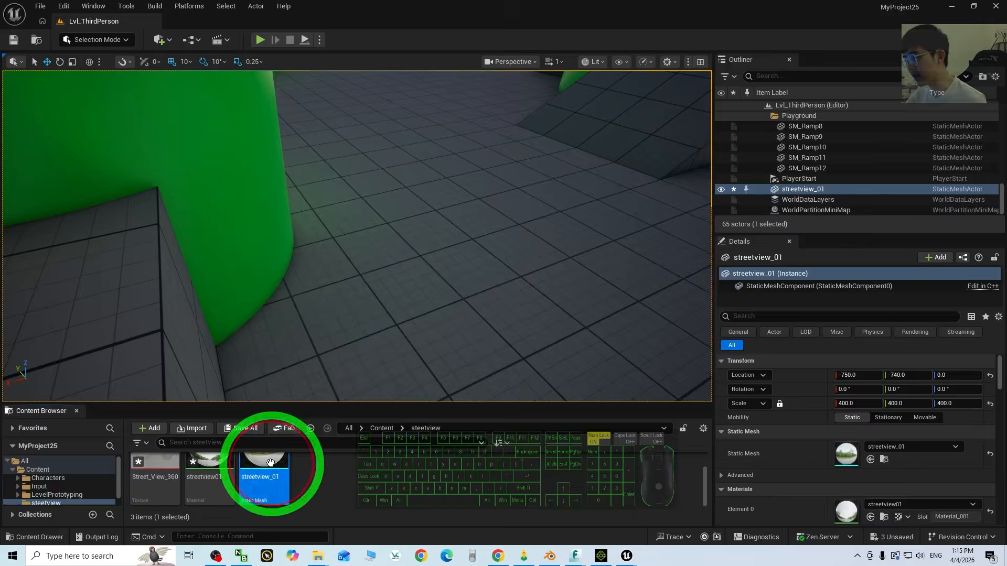
double_click(271, 463)
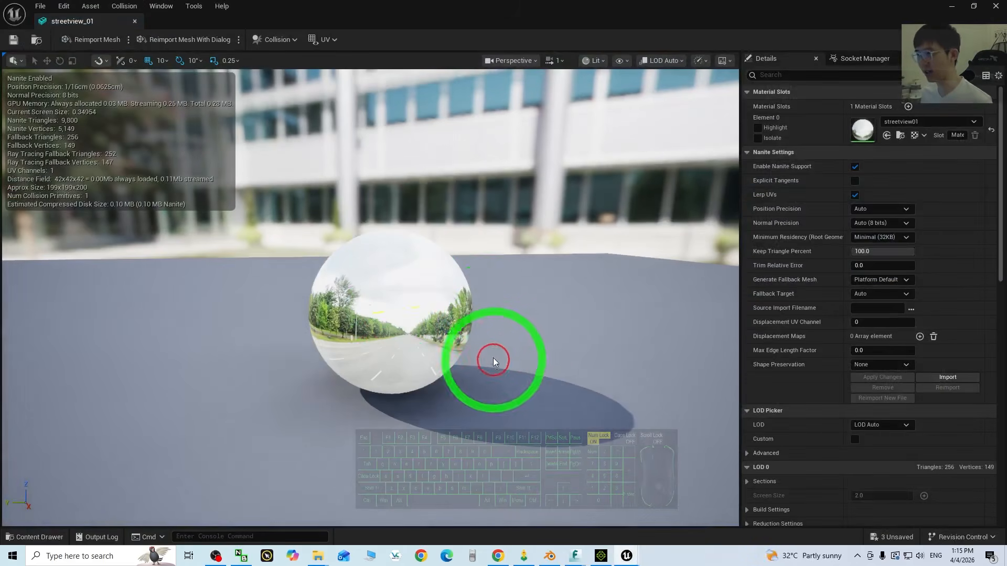
mouse_move(493, 358)
middle_down()
mouse_move(470, 403)
mouse_move(503, 347)
middle_up()
scroll(515, 337, up, 5)
scroll(515, 338, up, 3)
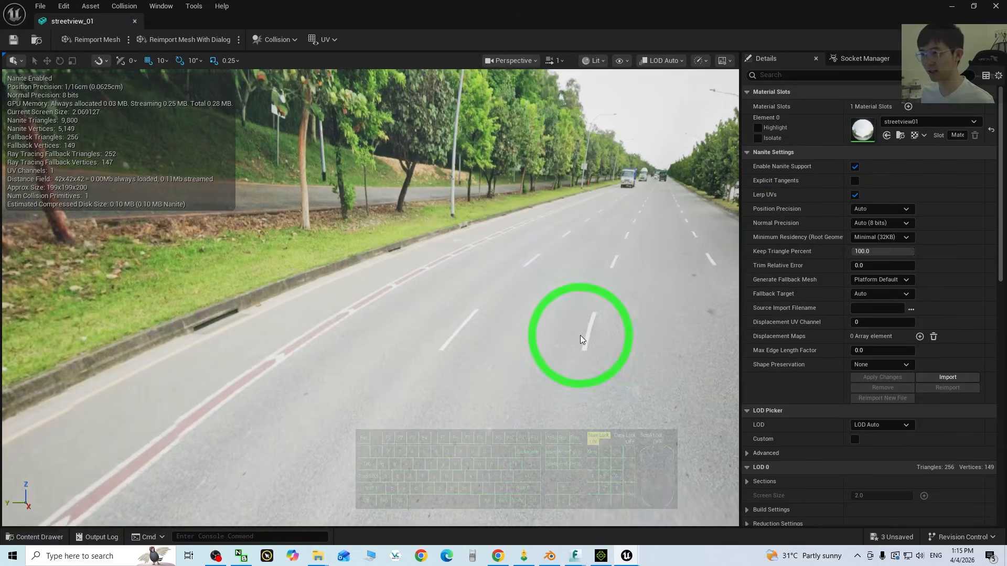
scroll(580, 335, down, 10)
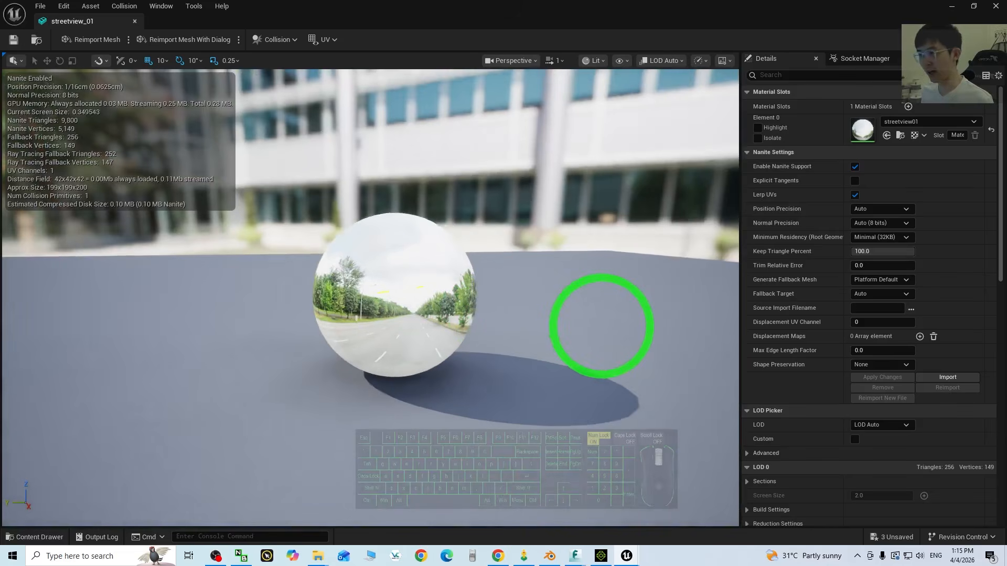
scroll(528, 319, up, 8)
drag(457, 322, 168, 333)
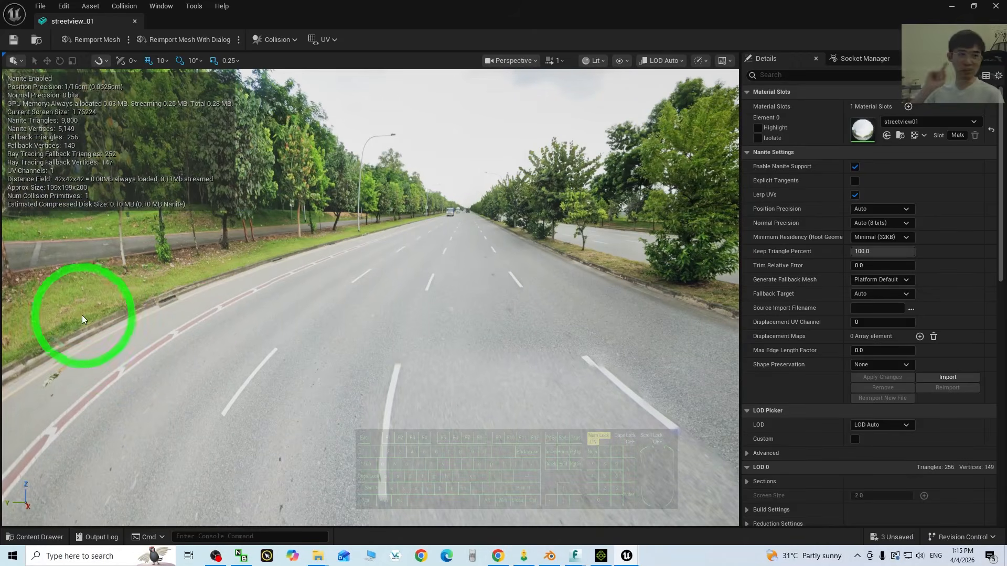
scroll(82, 317, down, 6)
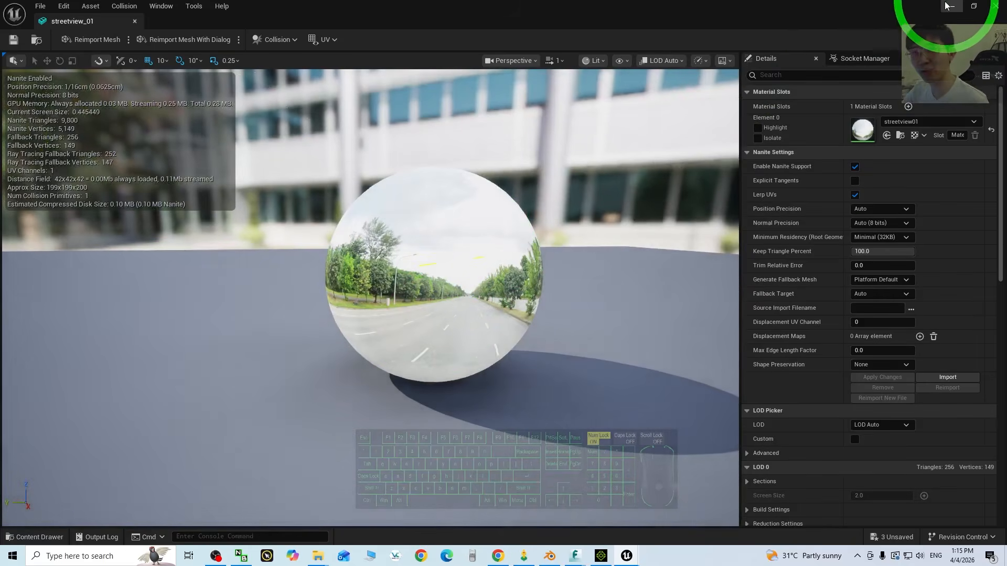
Step: Switch to Google Maps in Chrome and look around the Tanah Merah Coast Rd Street View panorama
click(947, 6)
click(960, 6)
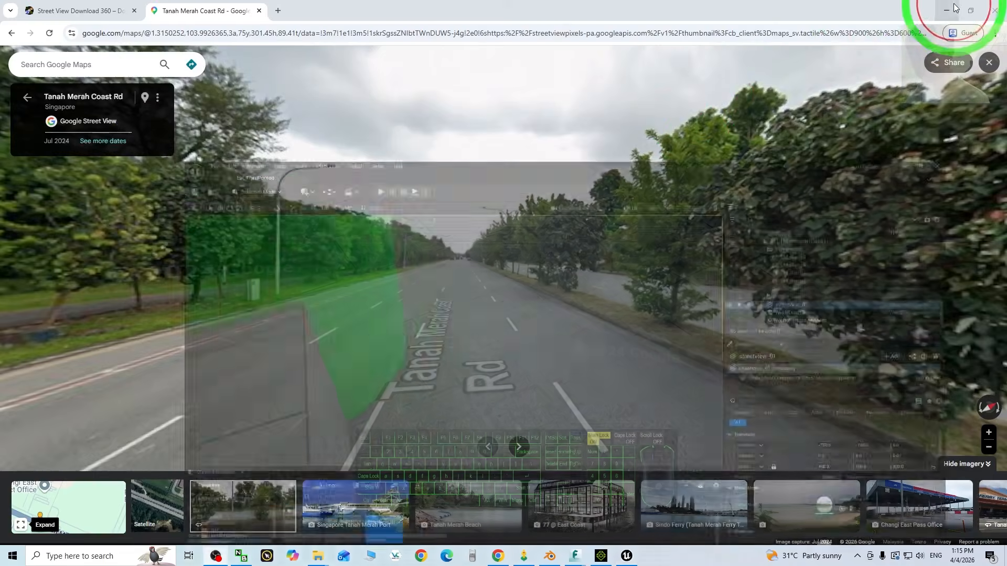
drag(700, 226, 257, 170)
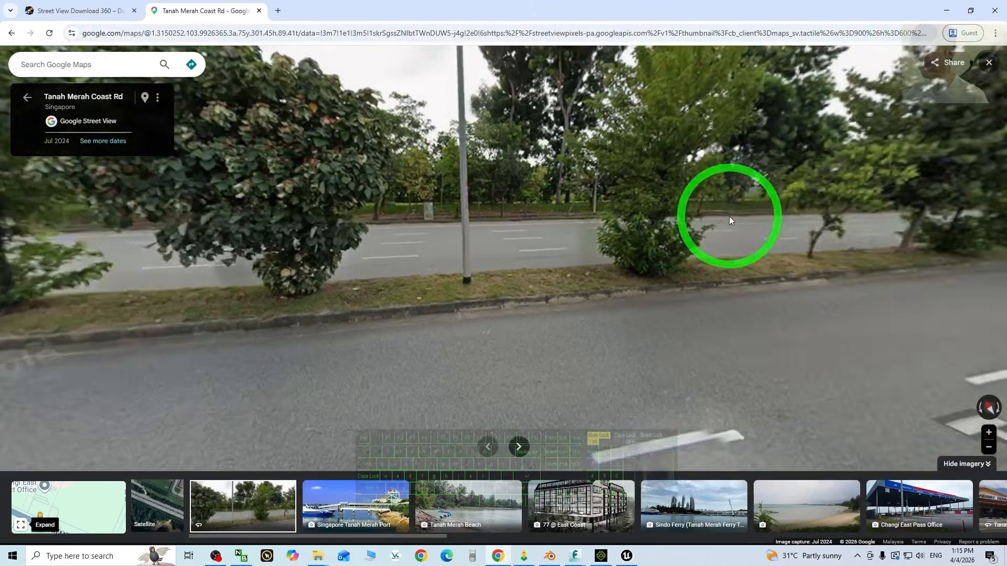
drag(729, 216, 325, 206)
drag(660, 346, 734, 381)
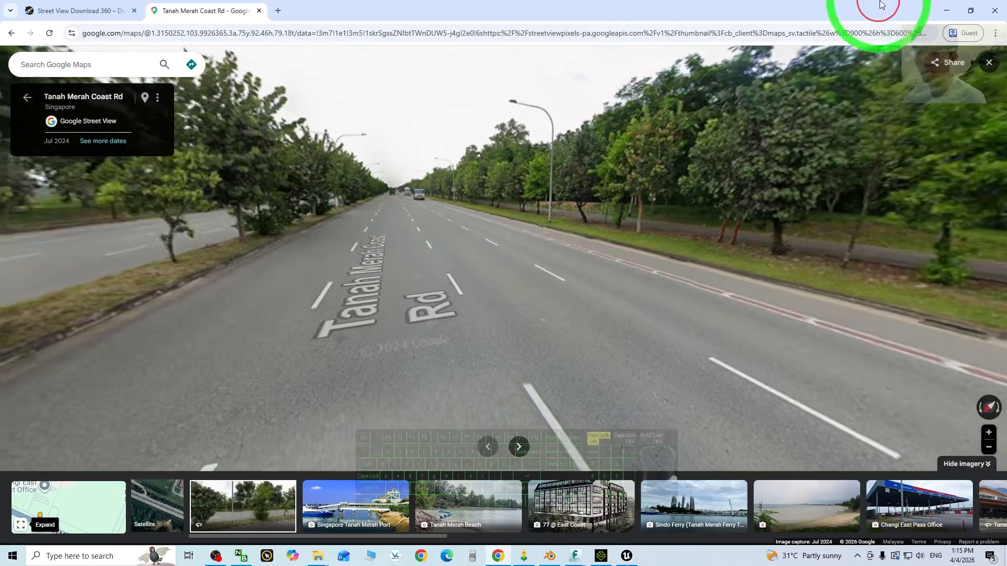
Step: Open the downloaded Street View 360.jpg from the desktop to view the full panorama, and close it
click(947, 10)
click(508, 35)
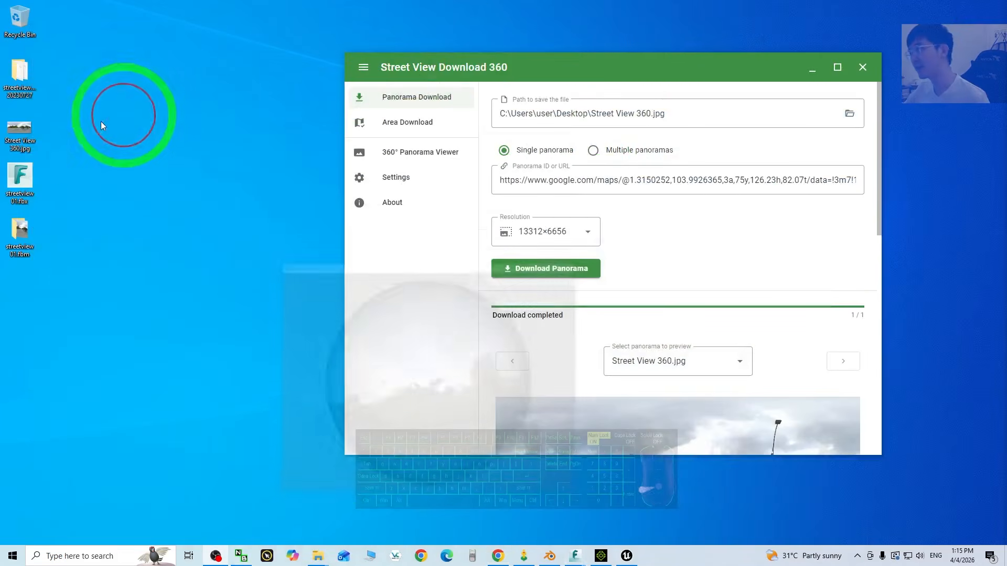
double_click(16, 131)
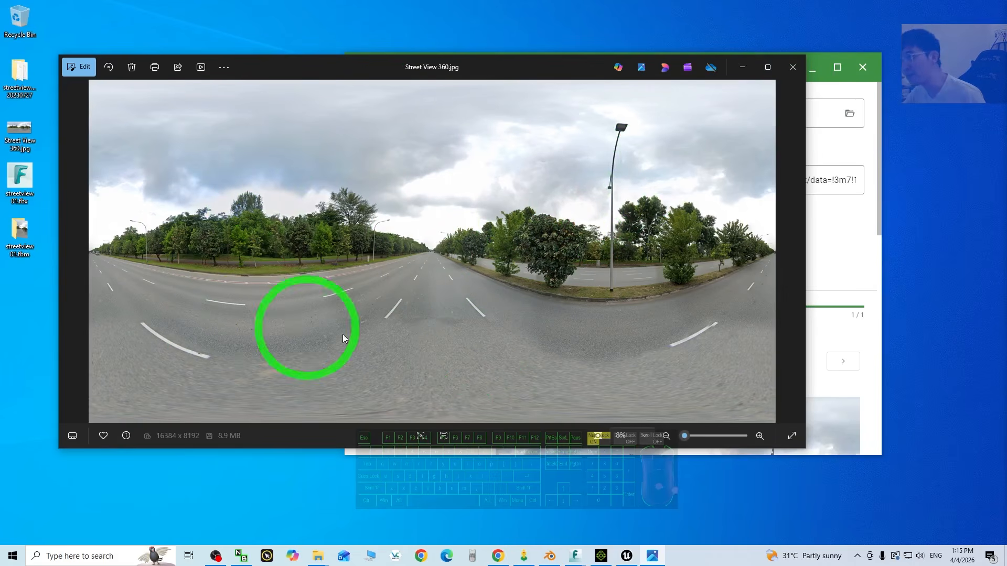
click(792, 68)
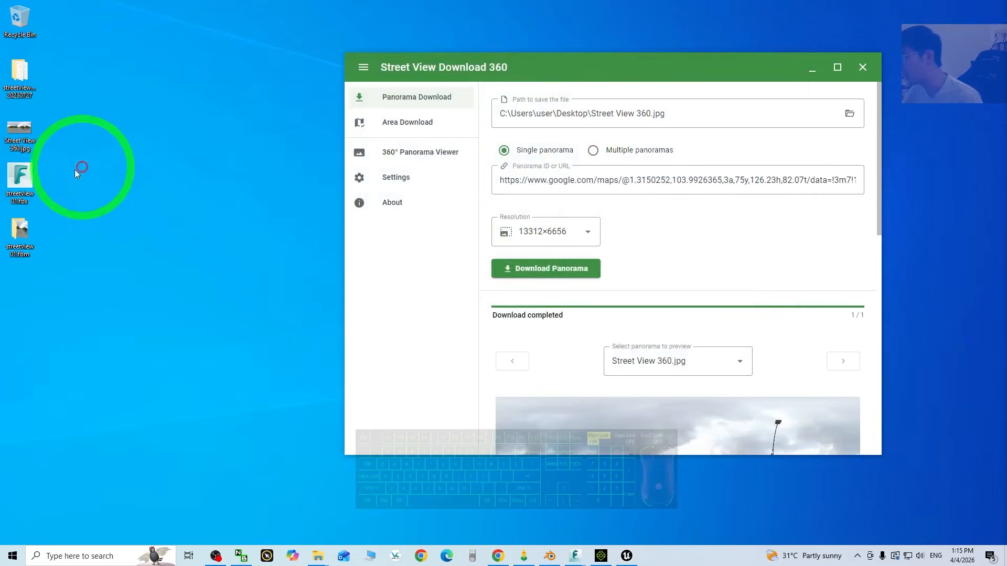
Step: Open the streetview 01 FBX file in a maximized Autodesk FBX Review and inspect the textured sphere from inside and outside
double_click(20, 177)
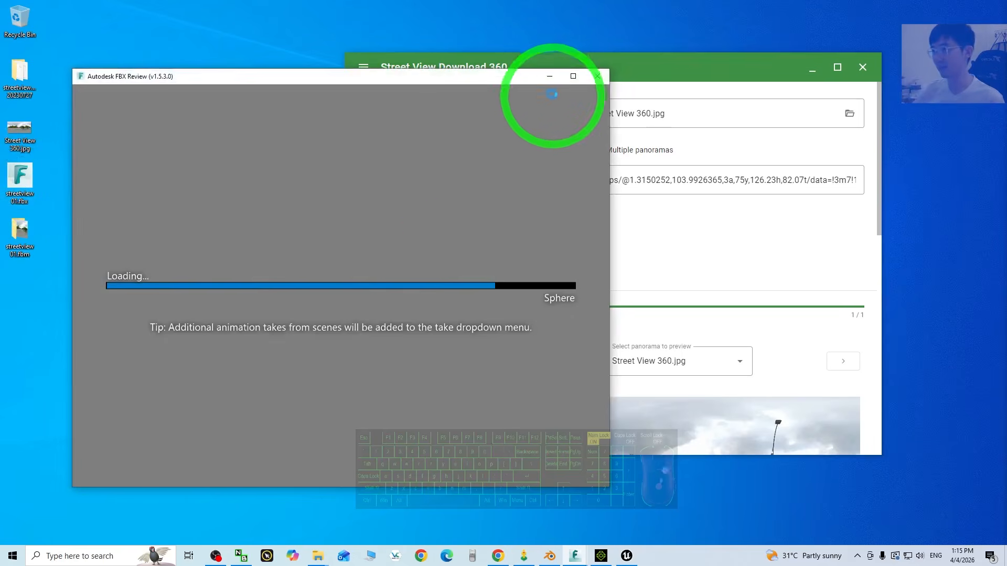
click(577, 78)
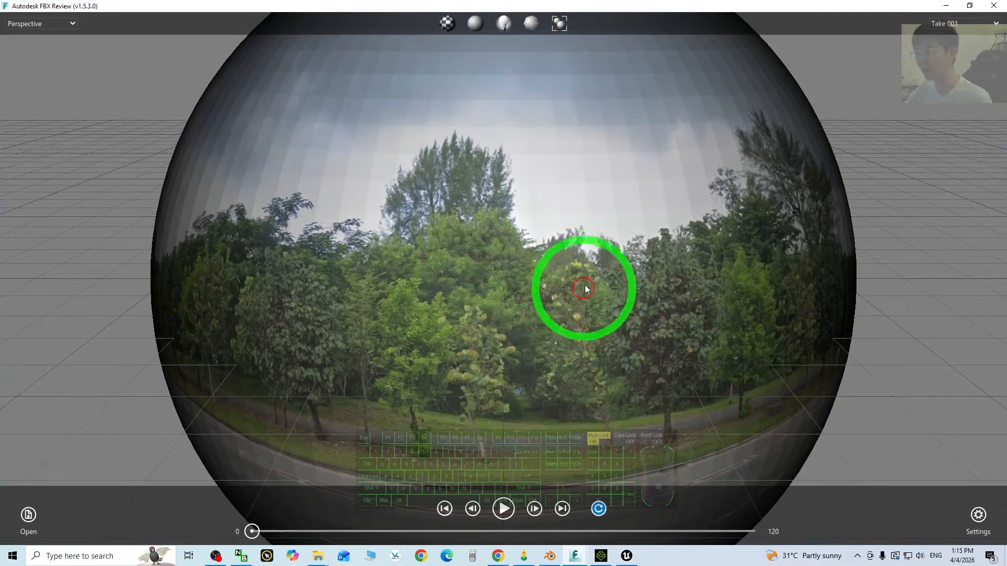
scroll(579, 281, down, 5)
drag(574, 276, 399, 234)
scroll(540, 278, up, 6)
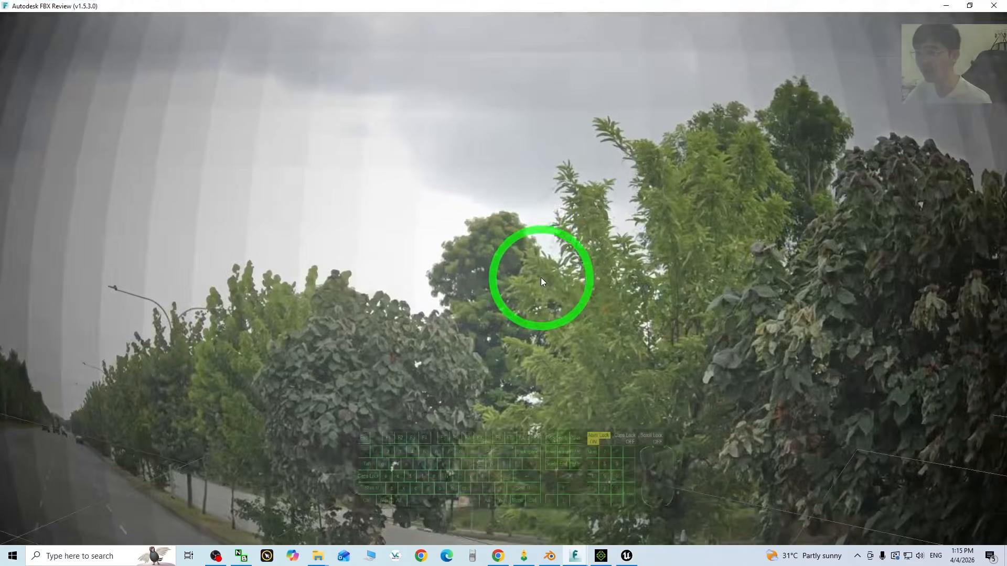
scroll(540, 279, down, 5)
scroll(540, 286, up, 5)
scroll(542, 291, down, 3)
drag(543, 291, 979, 12)
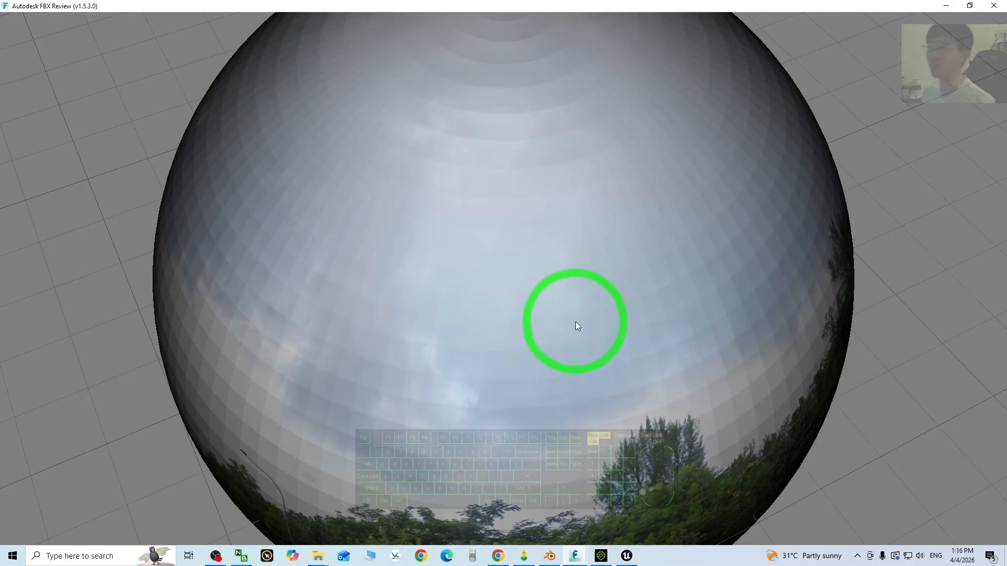
drag(576, 326, 921, 61)
scroll(593, 272, down, 5)
scroll(566, 314, up, 2)
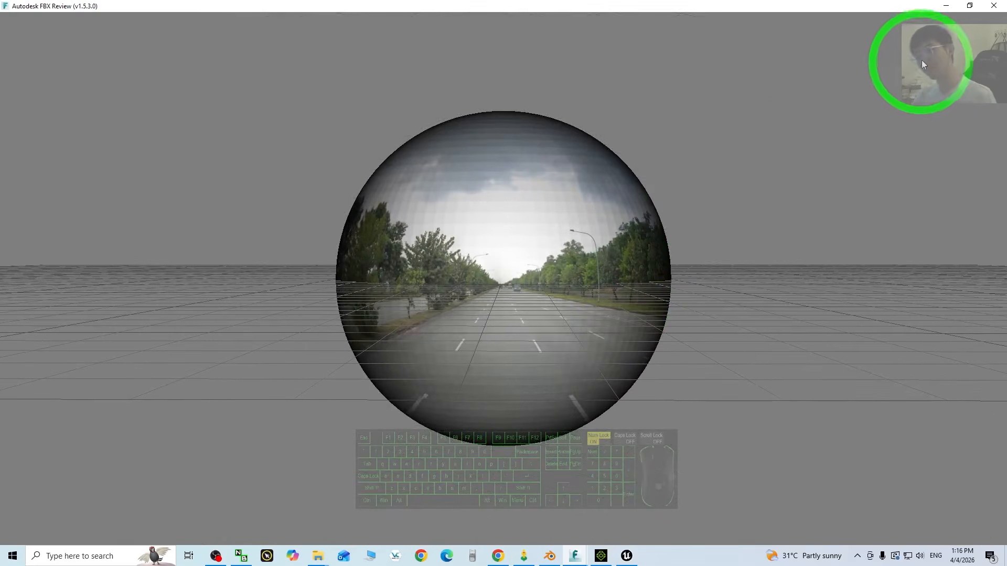
click(948, 6)
Step: Move the Street View Download 360 window toward the desktop's center, and return to Chrome to look along Tanah Merah Coast Rd
drag(635, 66, 484, 68)
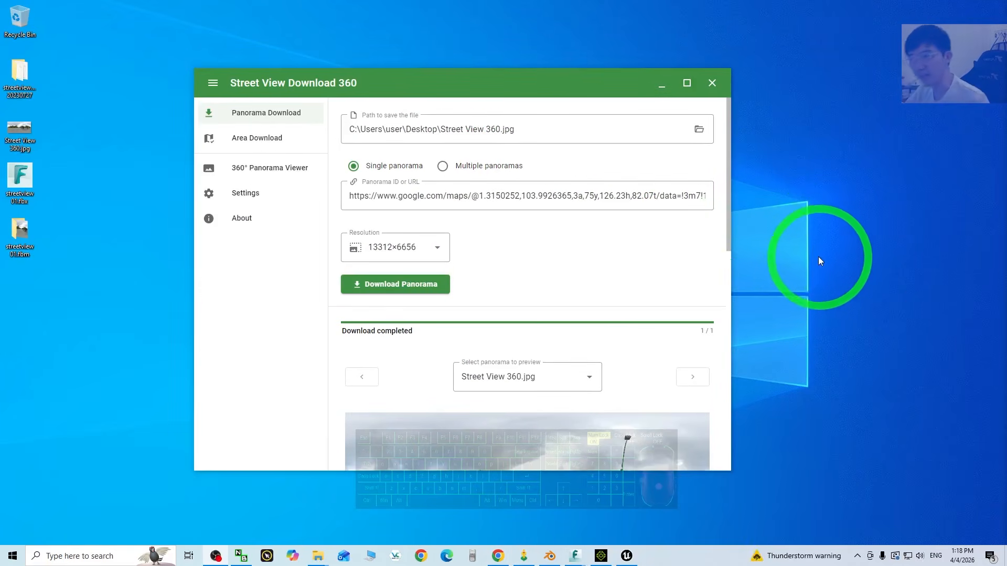
drag(434, 79, 456, 90)
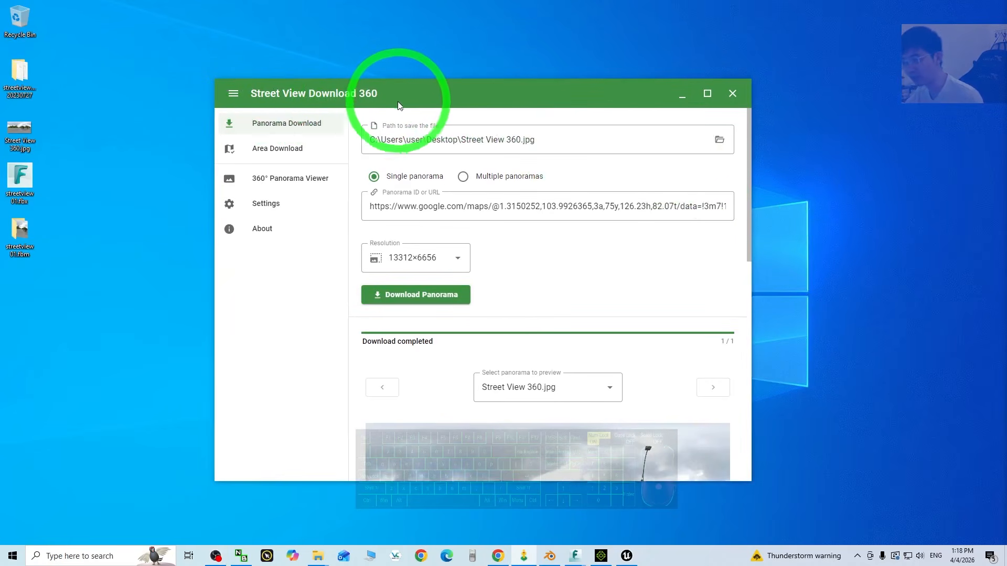
click(498, 557)
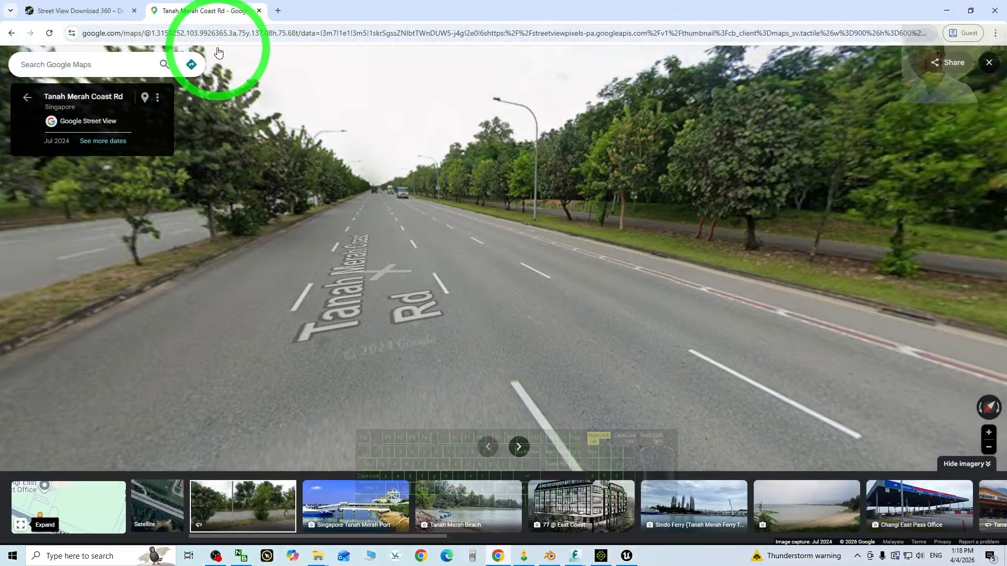
drag(514, 273, 555, 266)
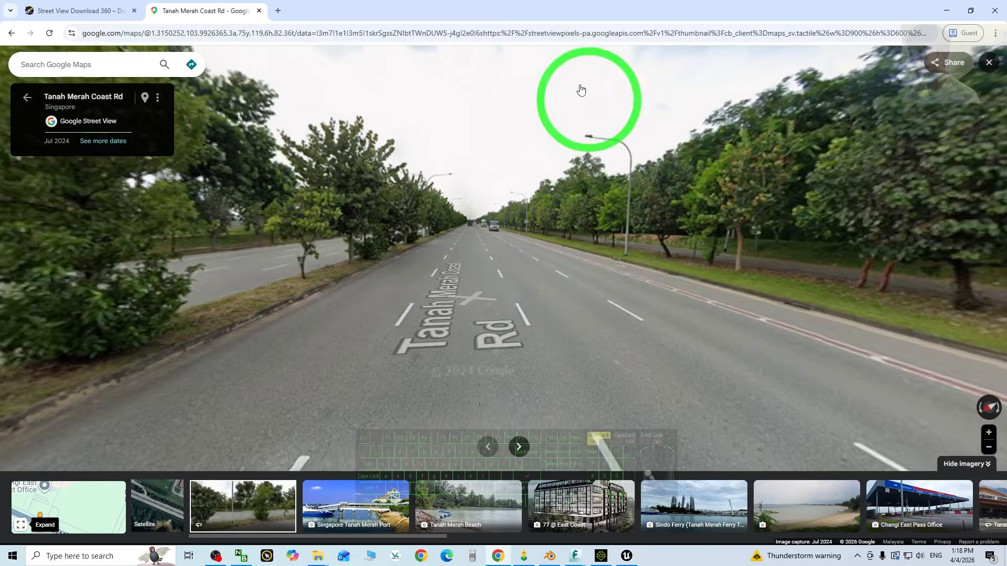
Step: Minimize Chrome, view the downloaded Street View 360.jpg panorama from the desktop again, and close it
click(949, 7)
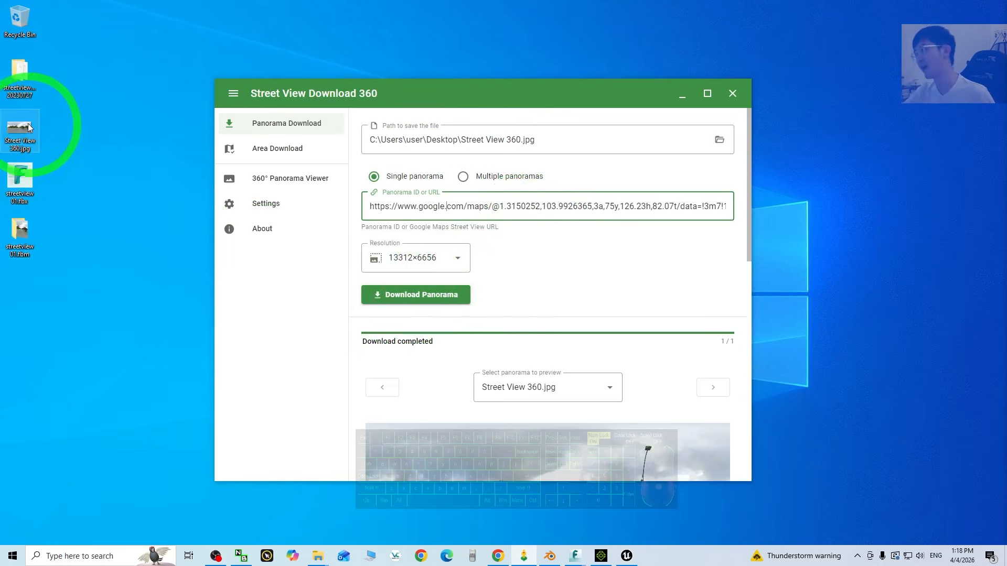
double_click(21, 144)
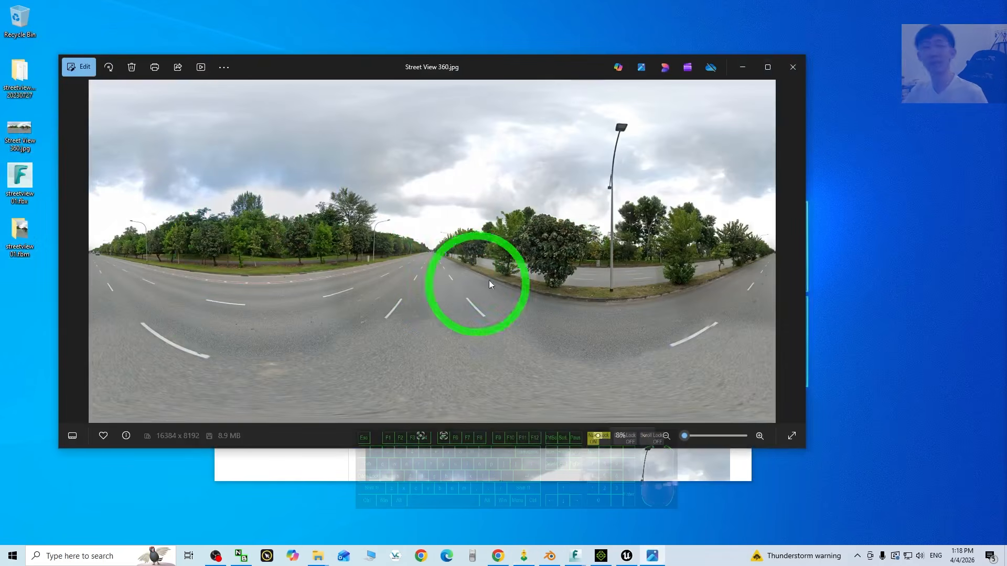
click(793, 71)
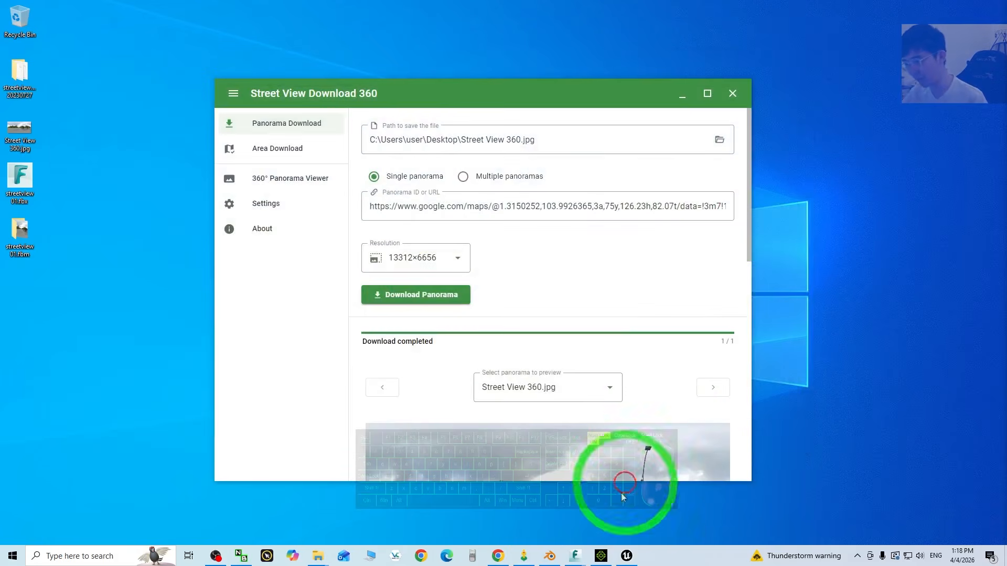
Step: Switch to Blender and inspect the Street View textured sphere from outside and inside
click(549, 556)
scroll(479, 273, down, 5)
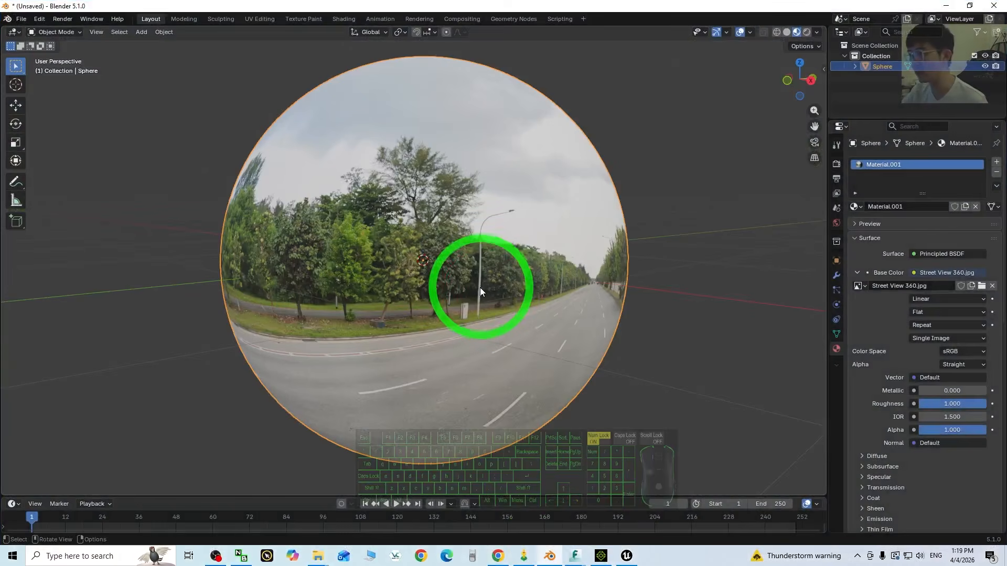
scroll(480, 287, up, 8)
scroll(501, 278, down, 5)
middle_drag(482, 231, 428, 264)
middle_drag(545, 277, 626, 4)
Step: Move the restored Blender window off the desktop icons, view Street View 360.jpg over it for comparison with the sphere, and close the image
drag(626, 4, 701, 34)
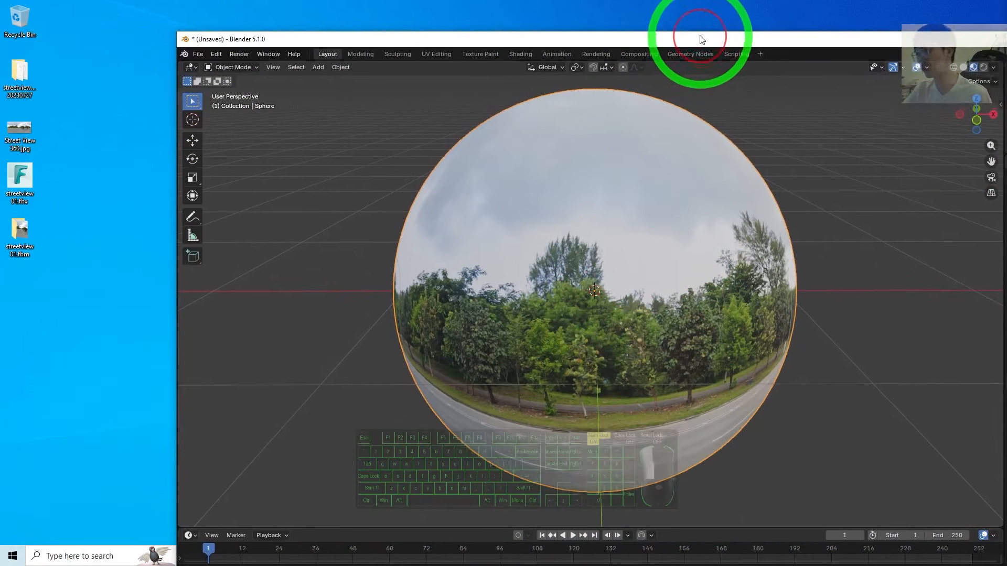
double_click(19, 119)
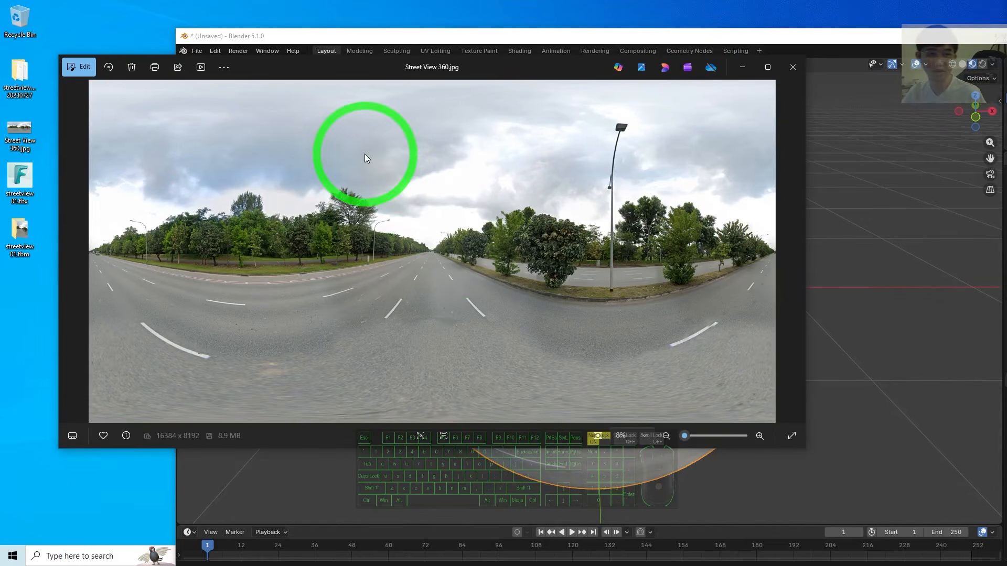
click(793, 66)
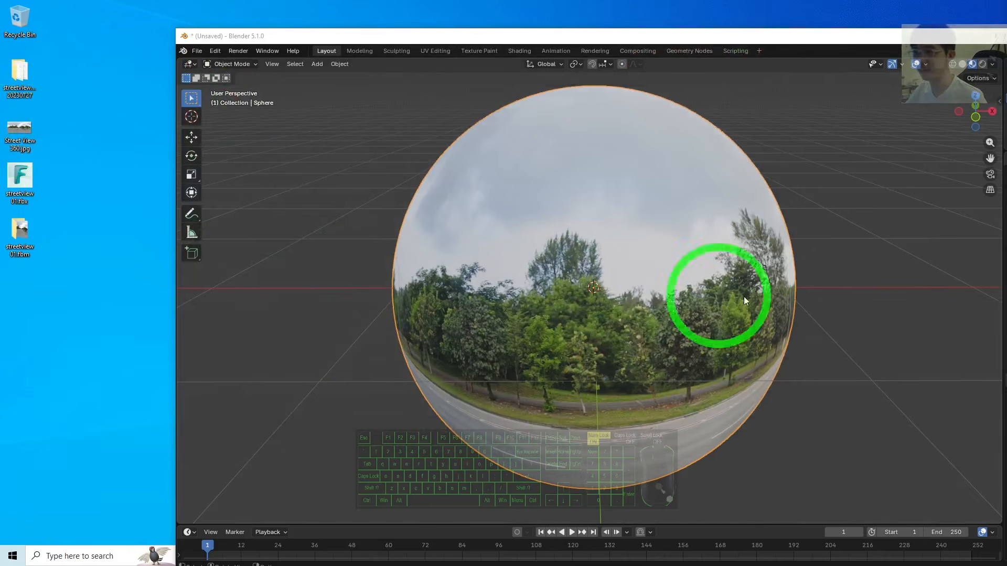
Step: Maximize Blender and look around the street scene from inside the sphere, returning to an outside view
double_click(805, 42)
scroll(536, 244, up, 8)
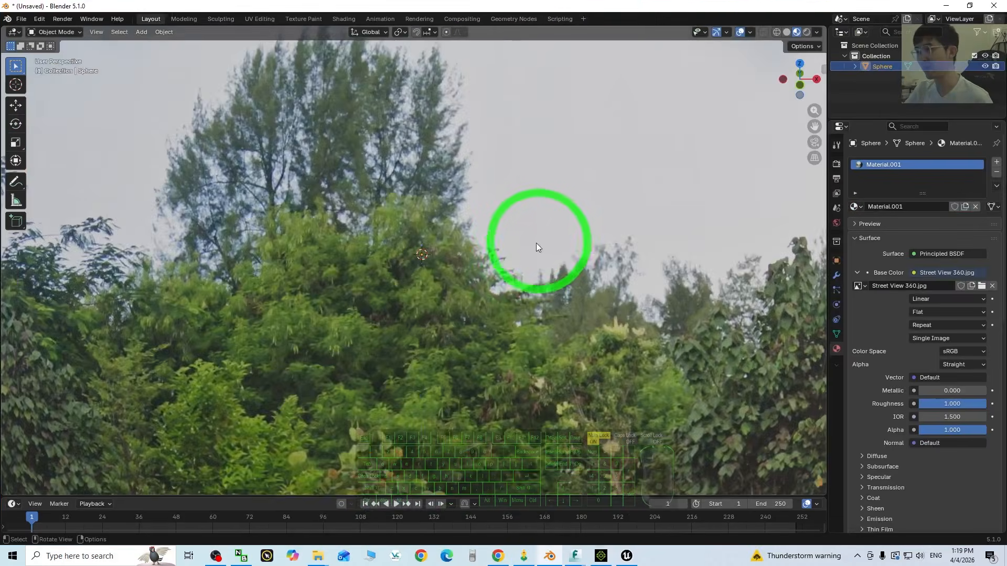
middle_drag(536, 243, 532, 269)
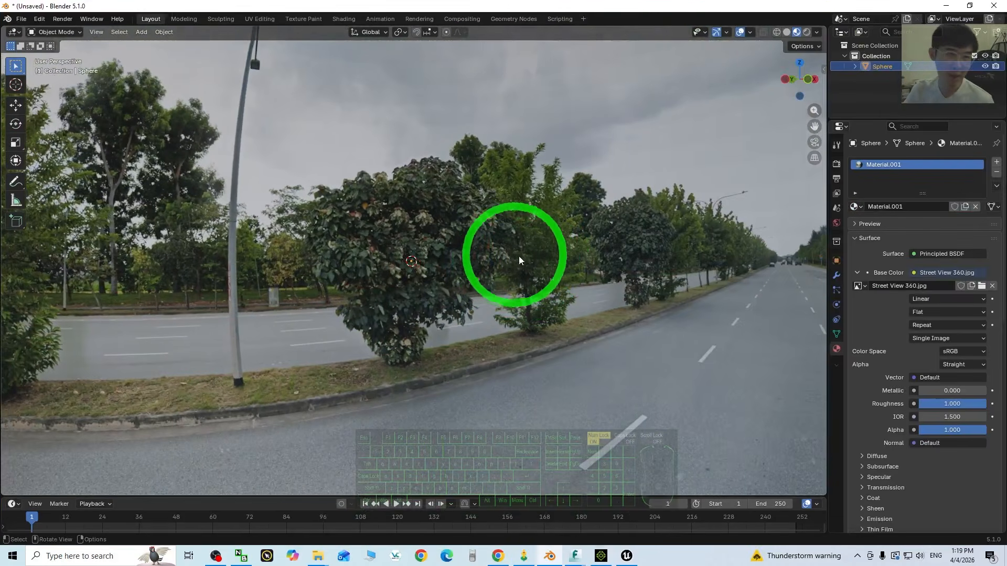
scroll(541, 275, down, 8)
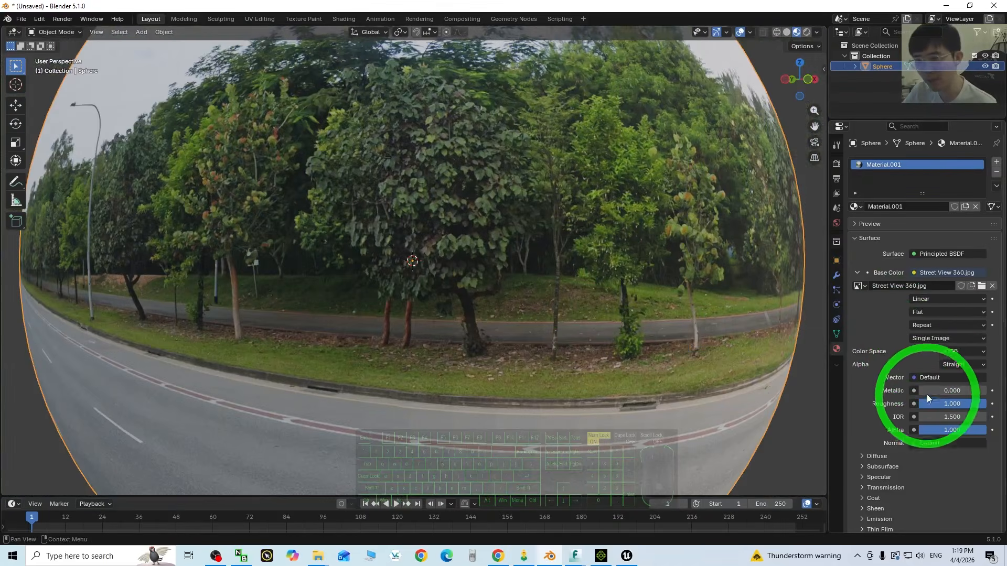
scroll(629, 335, down, 5)
middle_drag(467, 284, 508, 223)
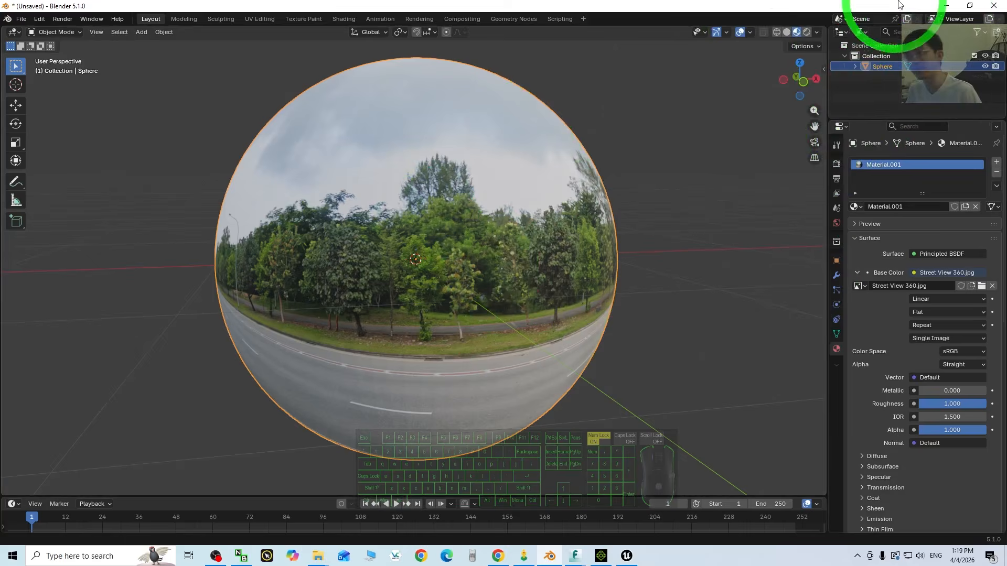
Step: Minimize Blender, inspect the streetview 01 FBX sphere in Autodesk FBX Review, and dismiss the viewer
click(944, 5)
double_click(19, 178)
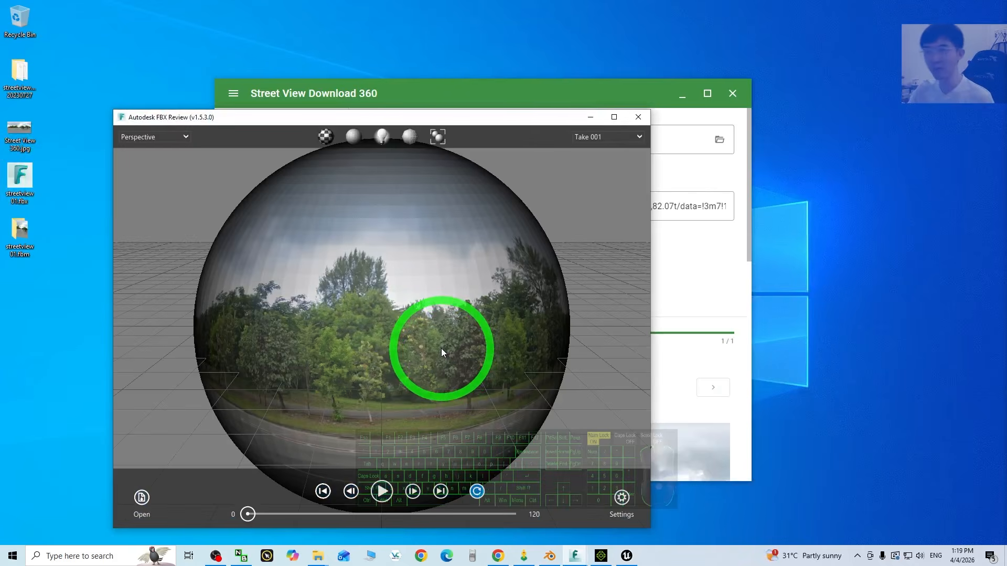
scroll(442, 348, down, 3)
drag(428, 323, 525, 152)
click(606, 105)
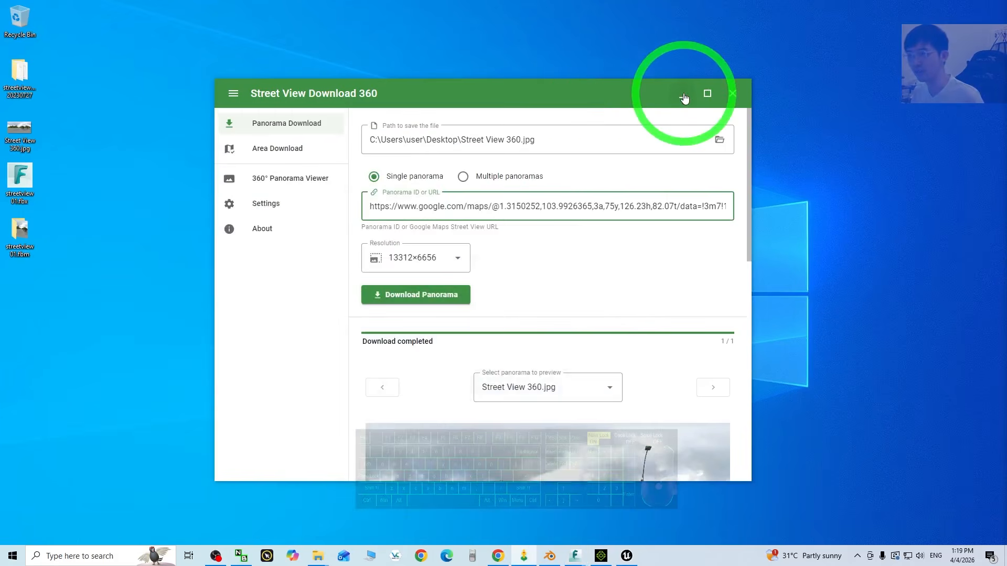
Step: Minimize Street View Download 360, switch to iClone 8 to inspect the textured sphere from outside and around, and minimize iClone
click(682, 94)
click(601, 556)
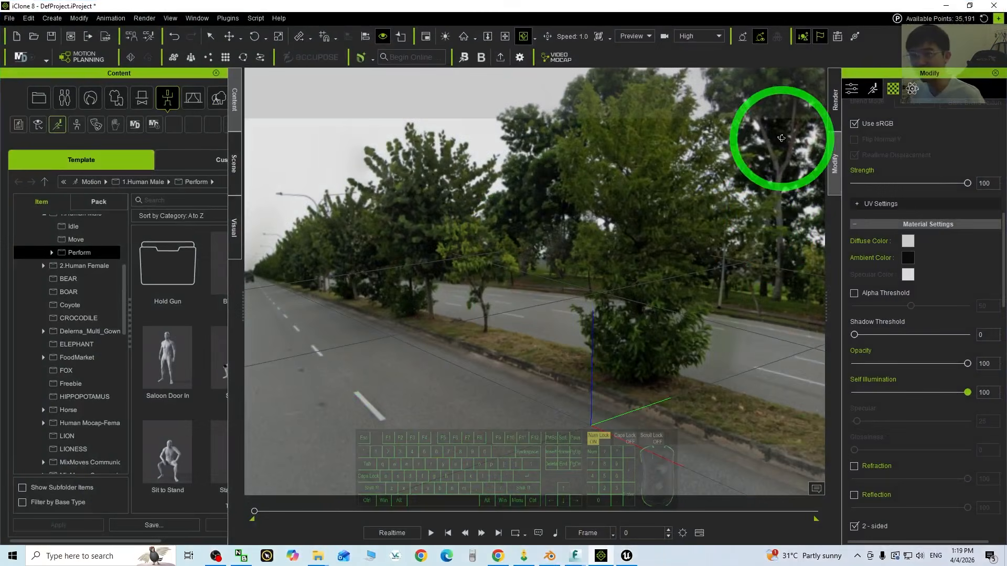
scroll(673, 293, down, 6)
scroll(621, 309, down, 2)
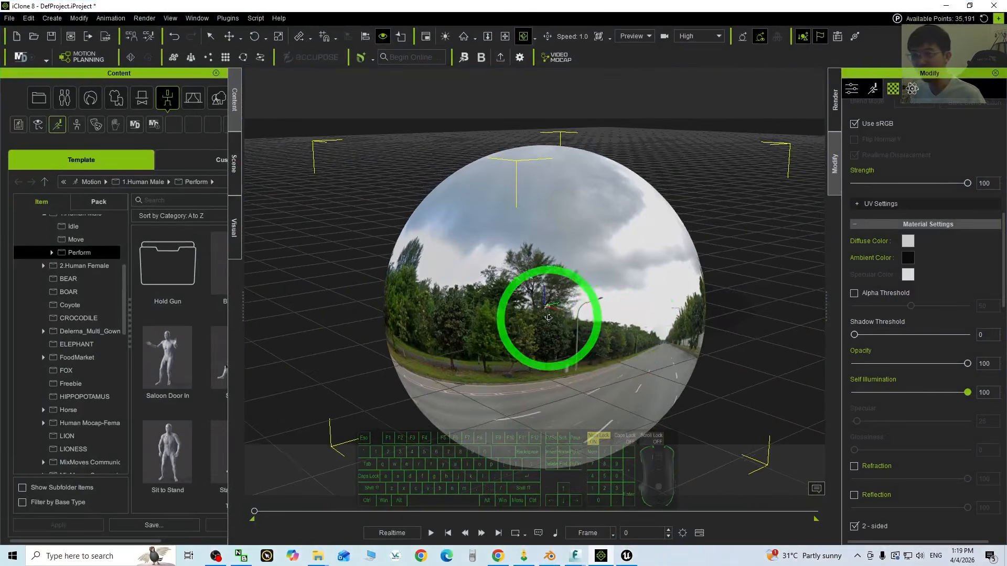
drag(549, 315, 501, 284)
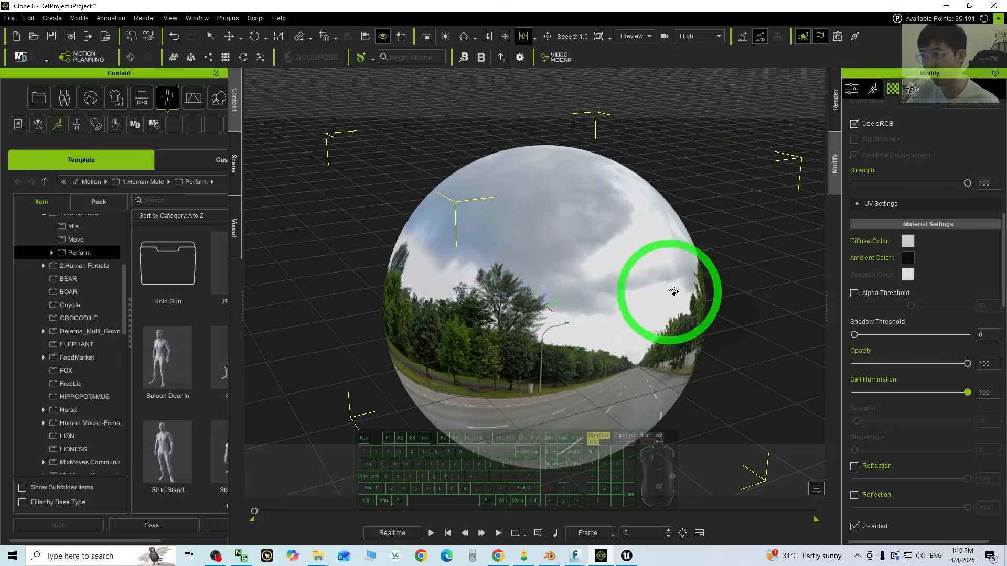
drag(673, 292, 712, 116)
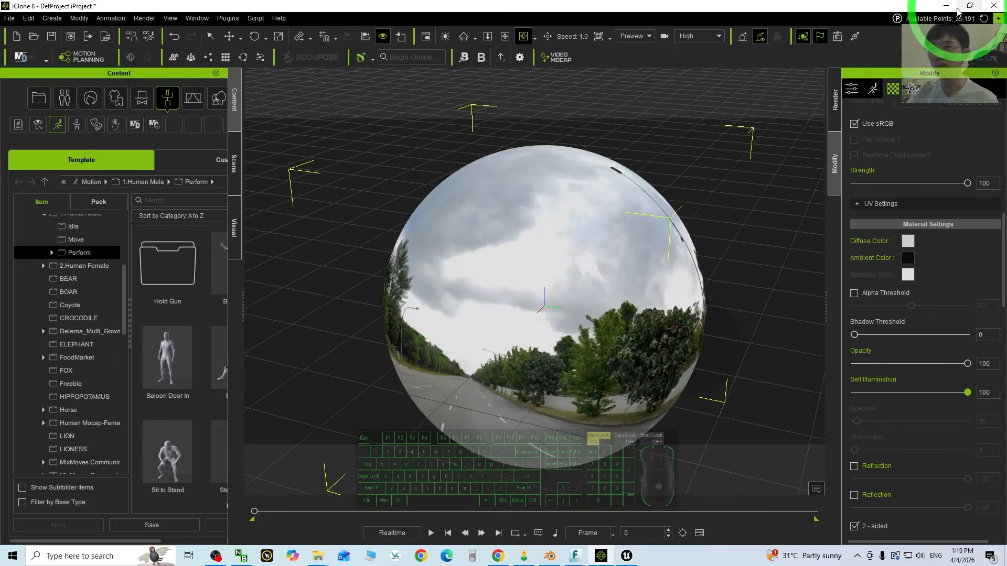
drag(551, 299, 456, 166)
click(936, 5)
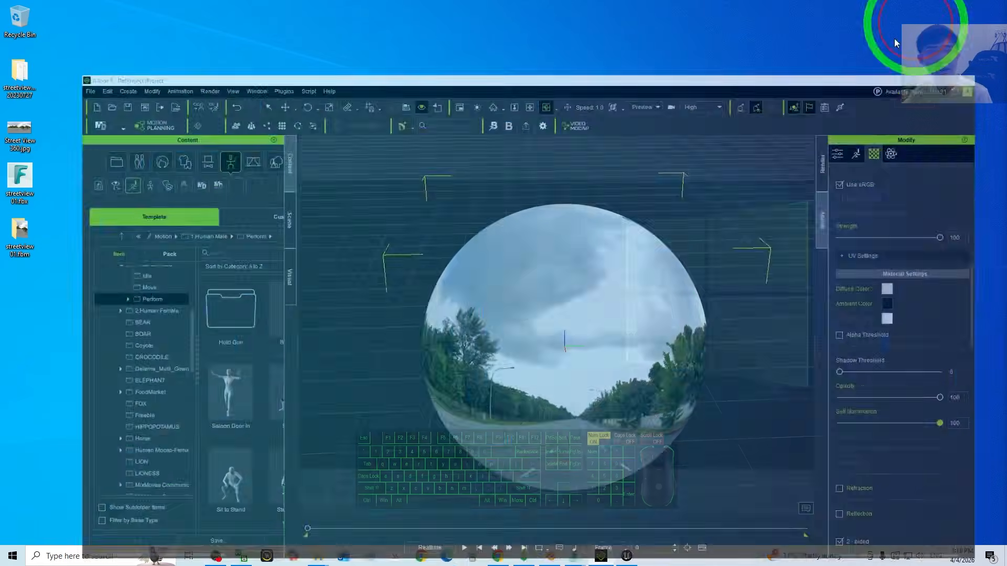
Step: Switch to Unreal Engine, look around the level containing the streetview_01 mesh, and minimize it
click(627, 557)
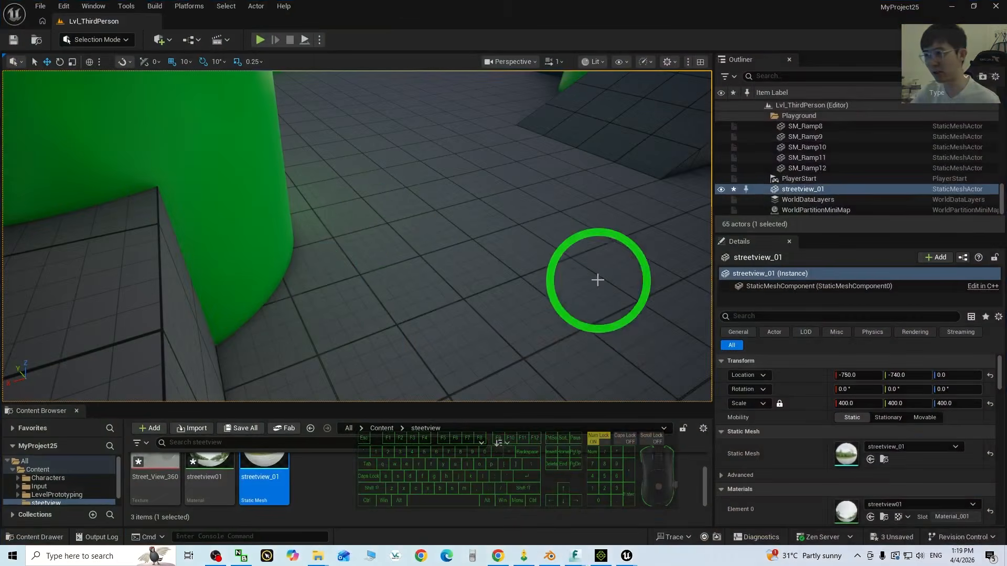
drag(595, 281, 928, 41)
click(951, 6)
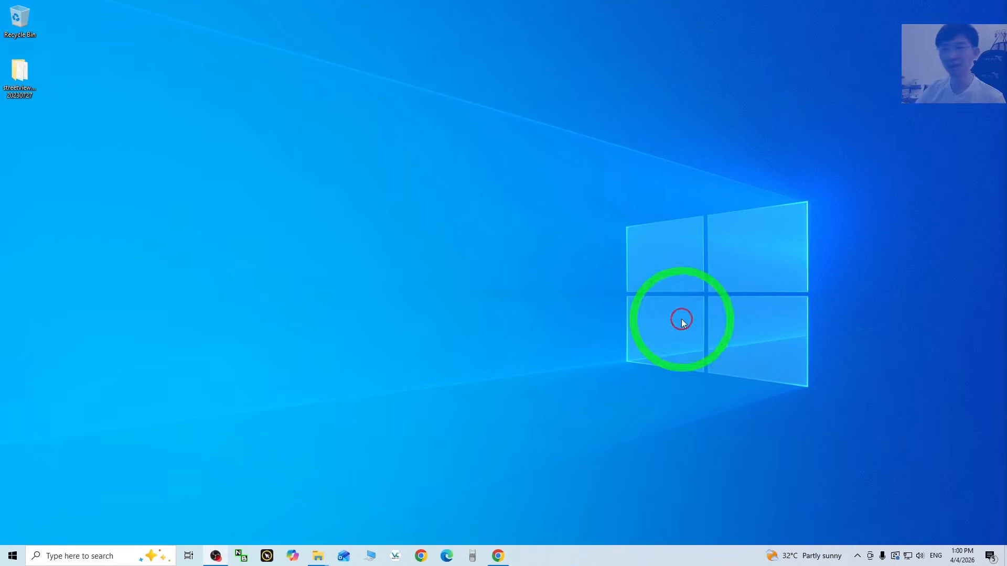
Step: Review the Street View Download 360 product page in Chrome down to its download links, and minimize the browser
click(498, 556)
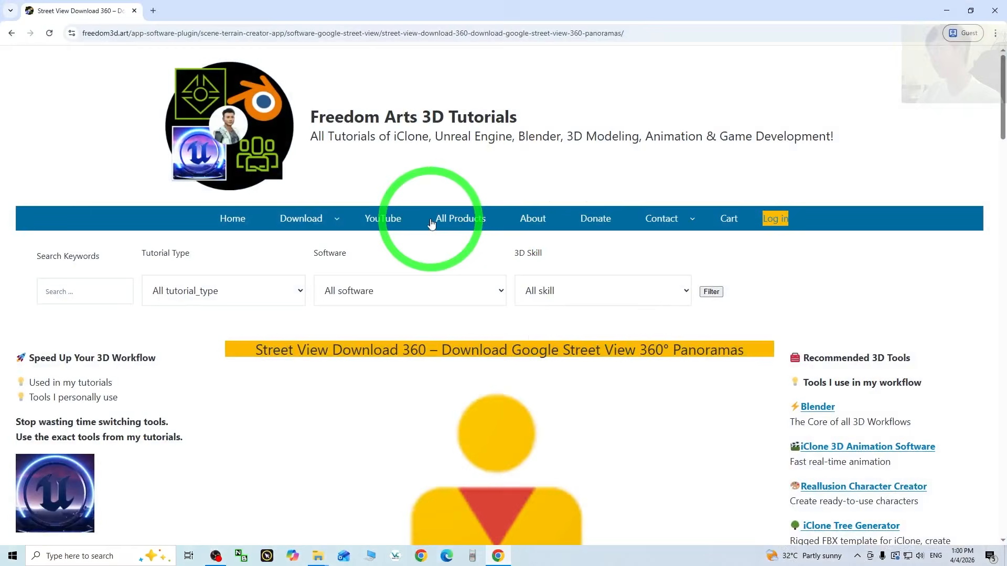
scroll(414, 239, down, 3)
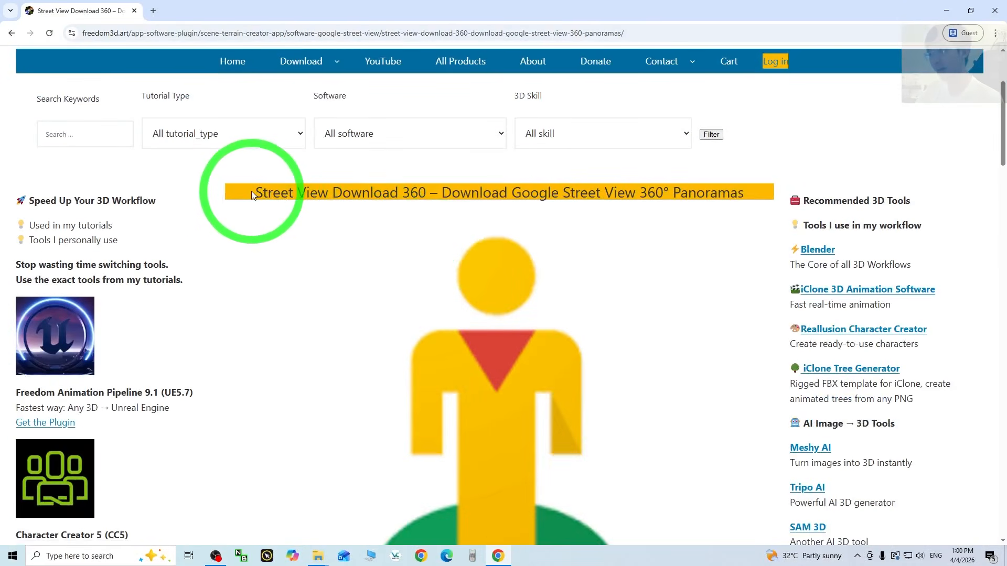
drag(261, 190, 431, 190)
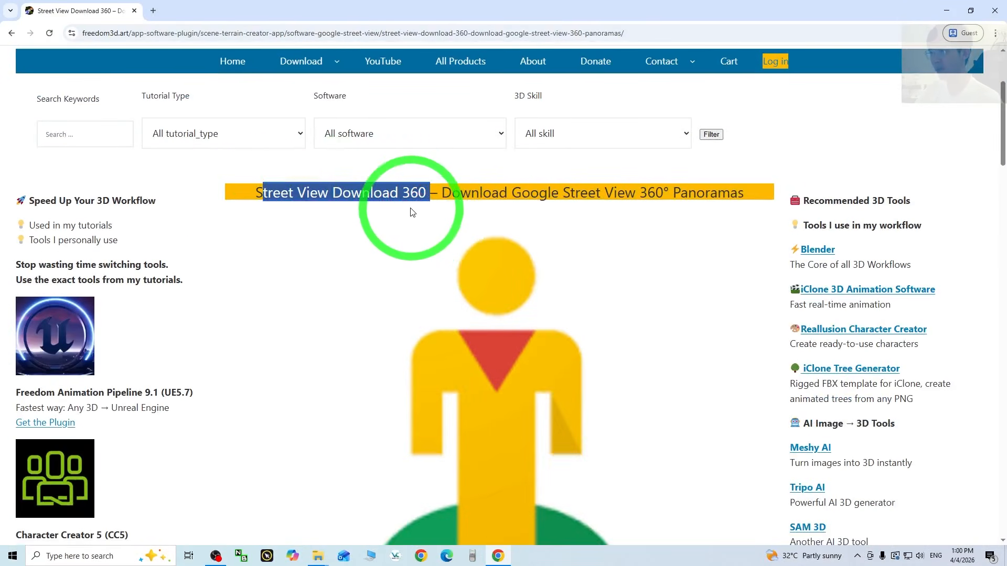
scroll(407, 214, down, 20)
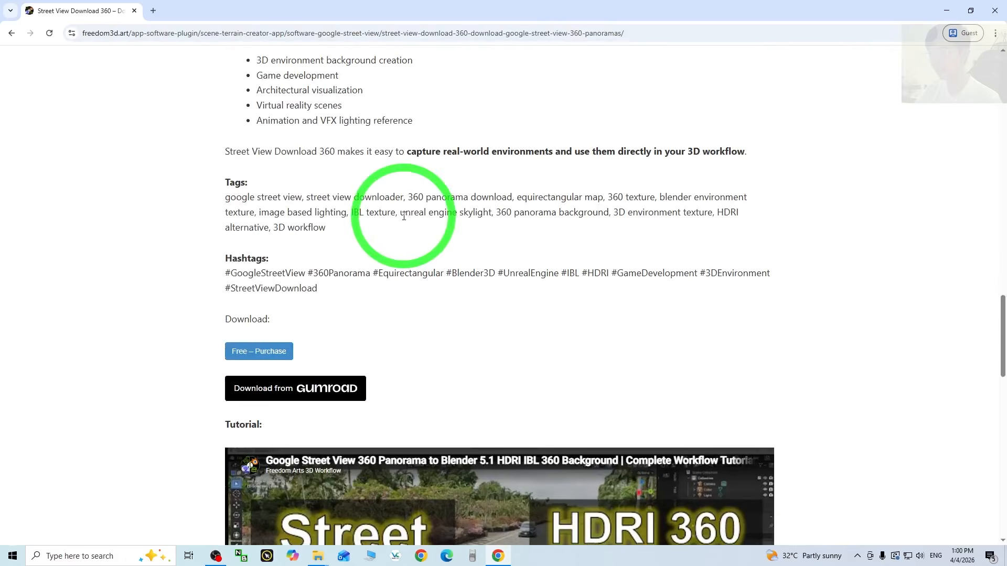
scroll(403, 217, down, 3)
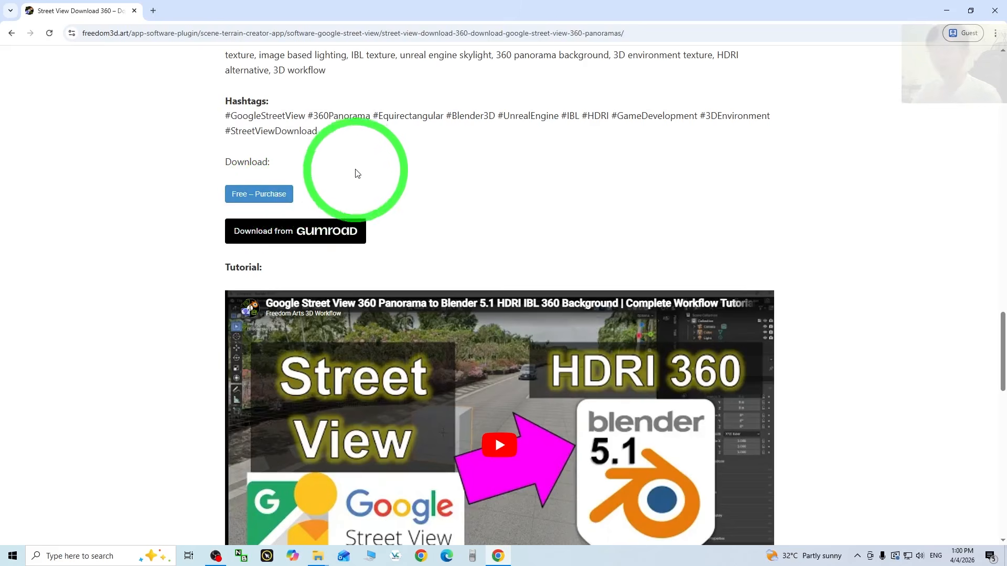
click(950, 9)
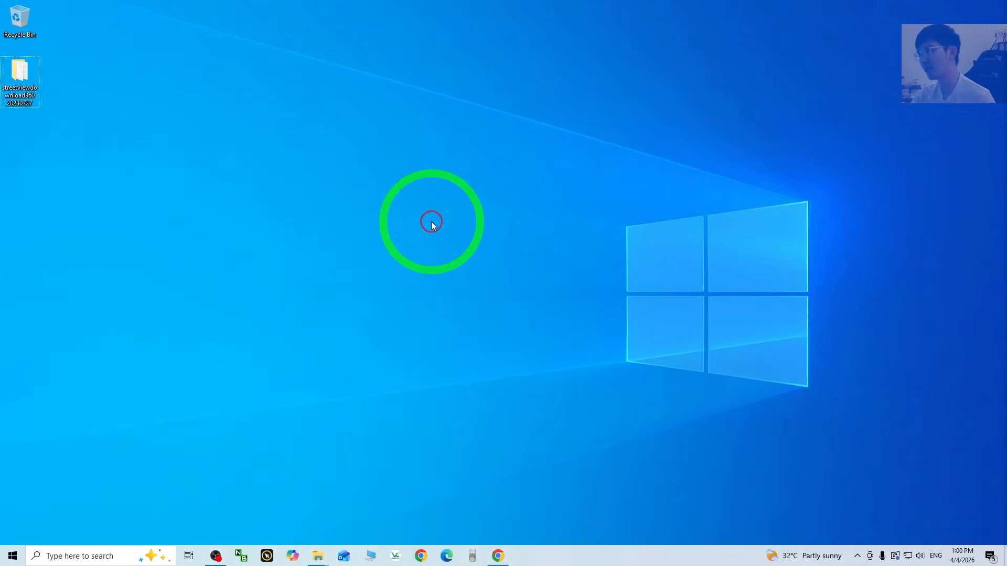
double_click(27, 74)
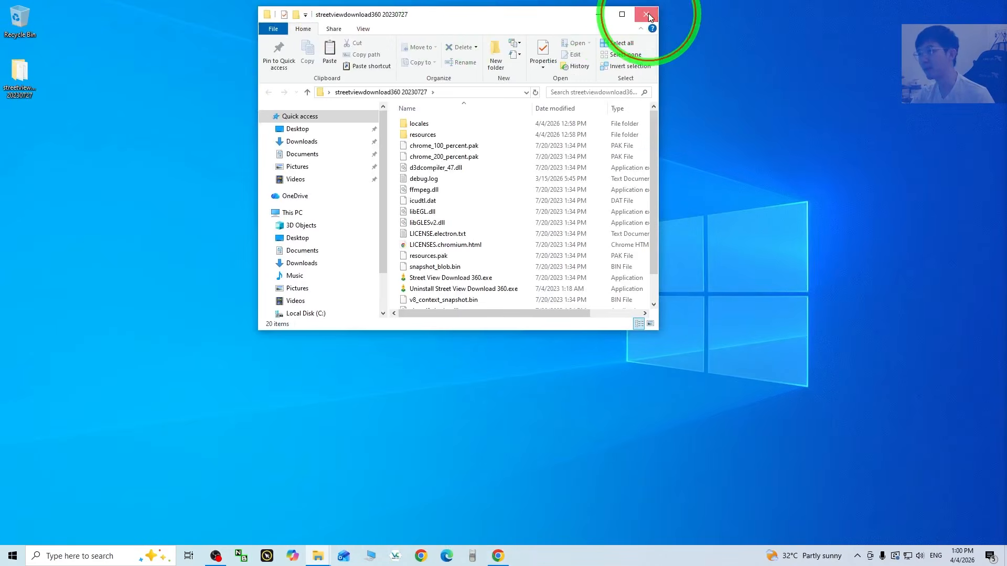
click(648, 15)
double_click(27, 84)
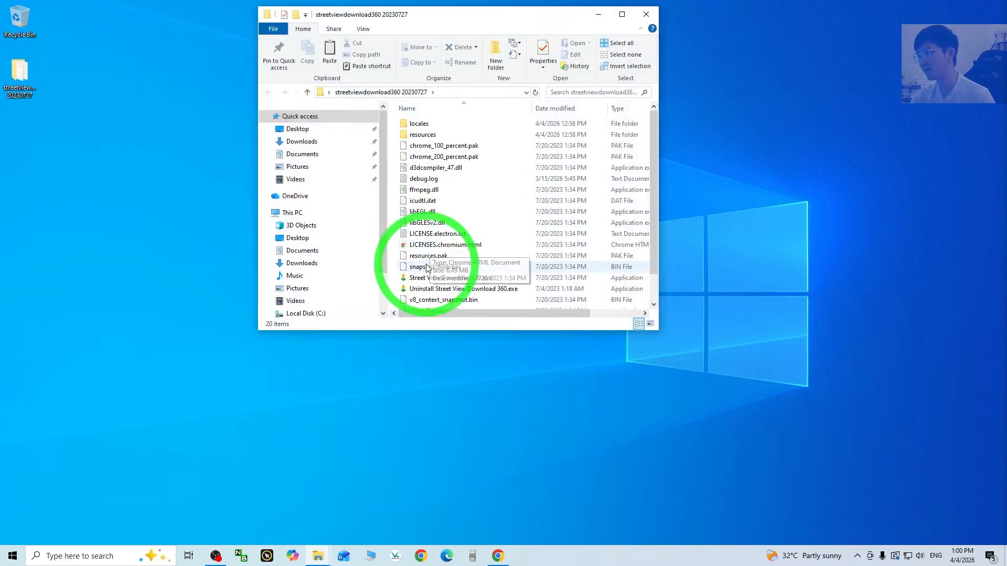
scroll(430, 262, down, 1)
click(434, 251)
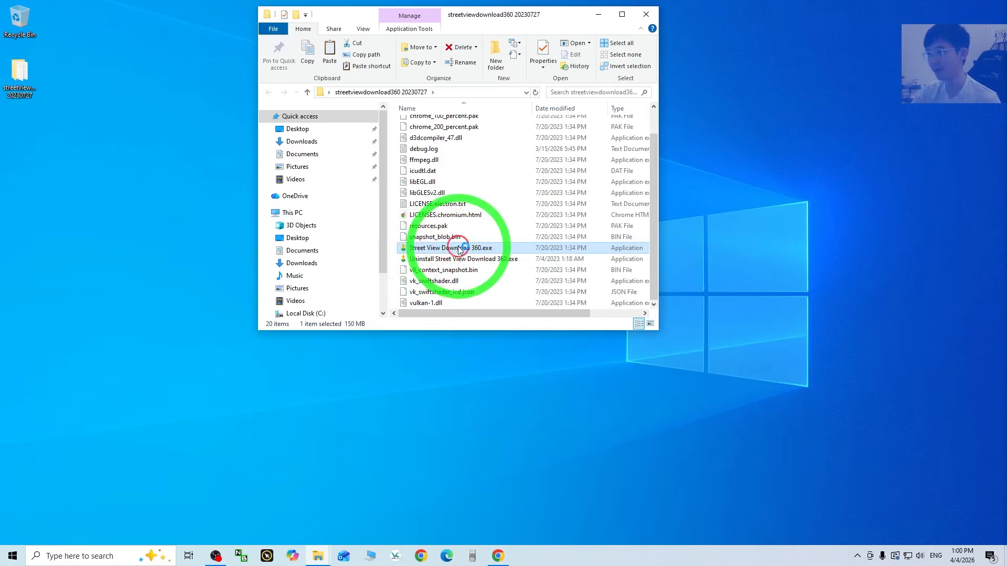
double_click(459, 249)
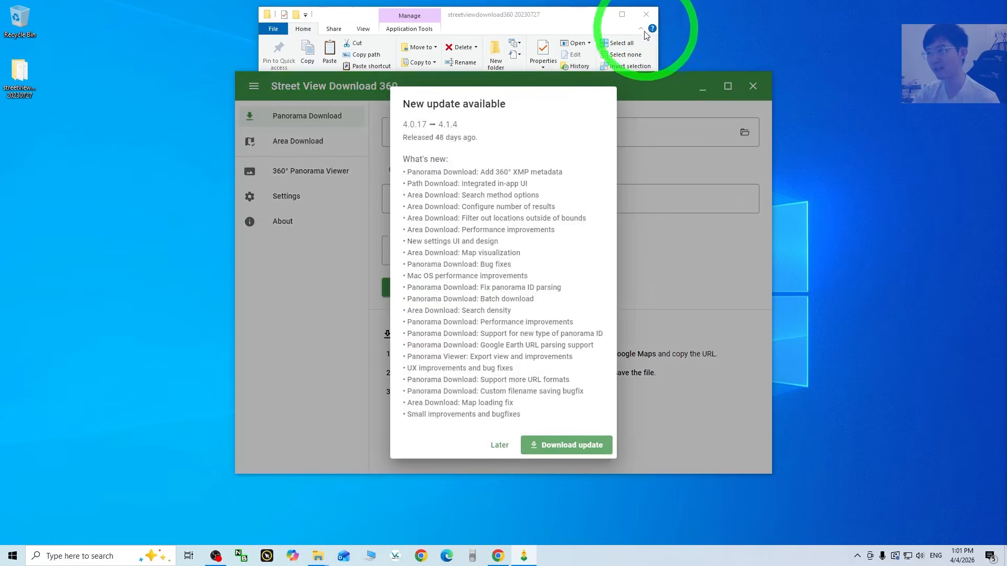
Step: Postpone the app update, and tidy the desktop by closing the folder window and moving Street View Download 360 away from the icons
click(499, 446)
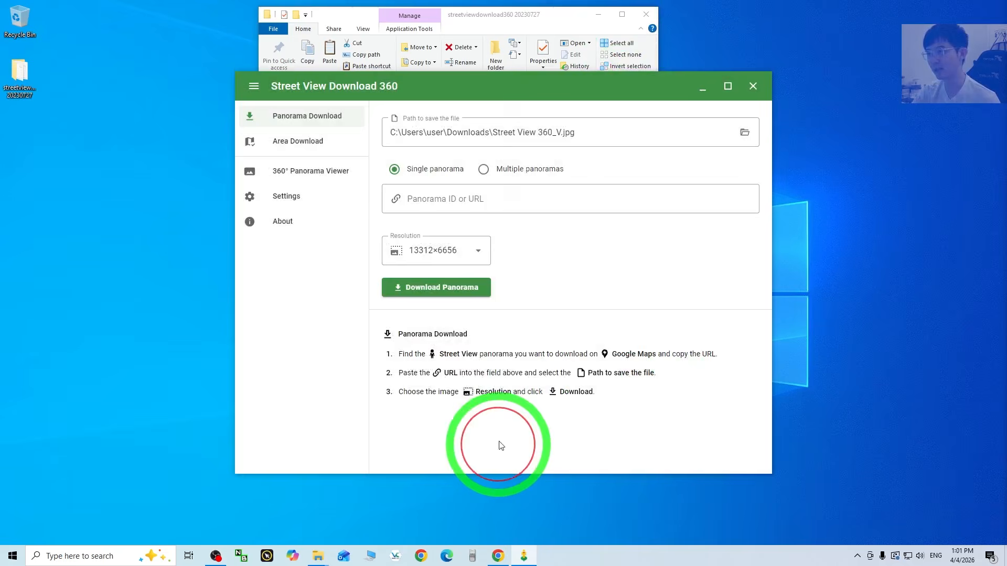
click(646, 14)
drag(614, 84, 724, 64)
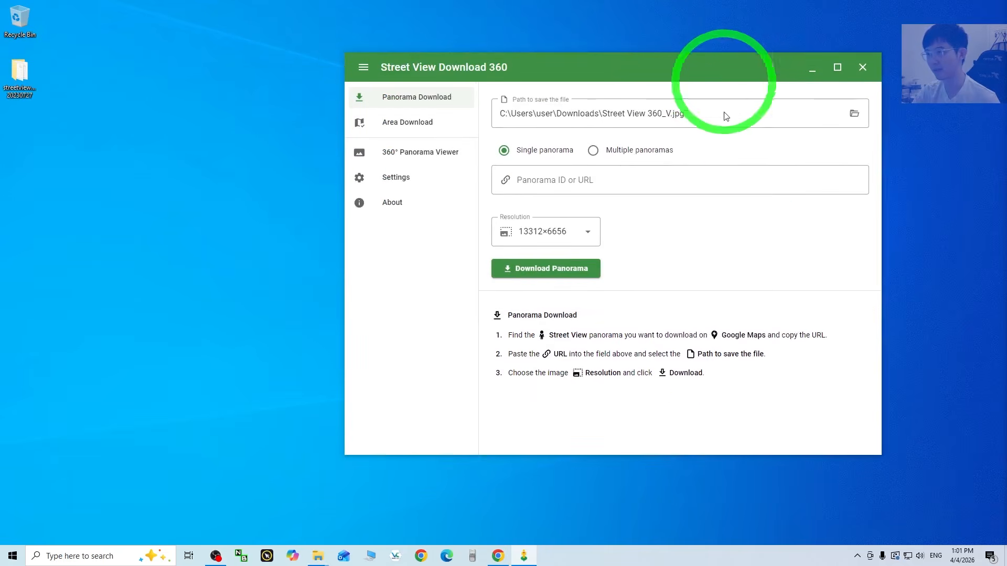
Step: Switch to Chrome and open maps.google.com in a new tab
click(499, 556)
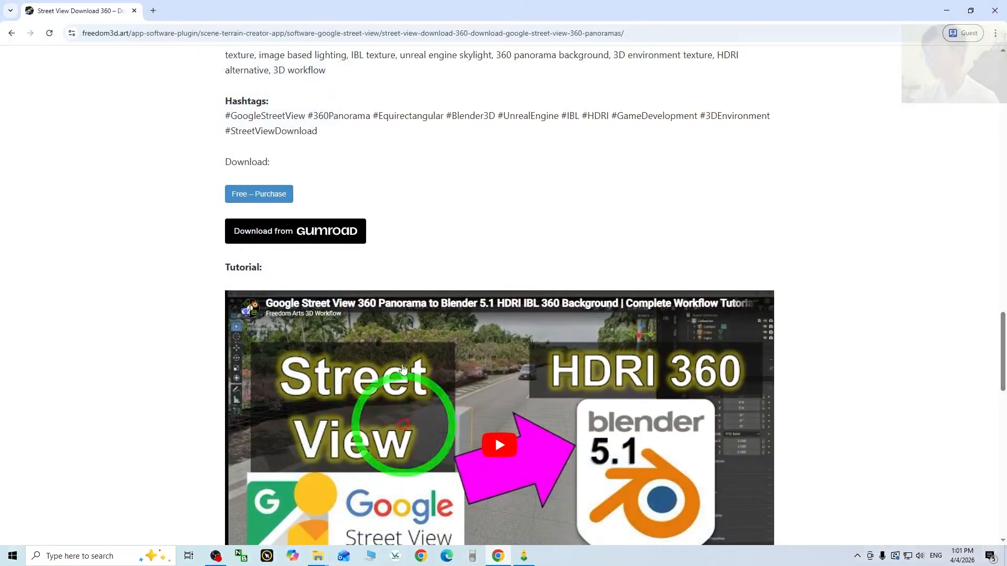
click(152, 11)
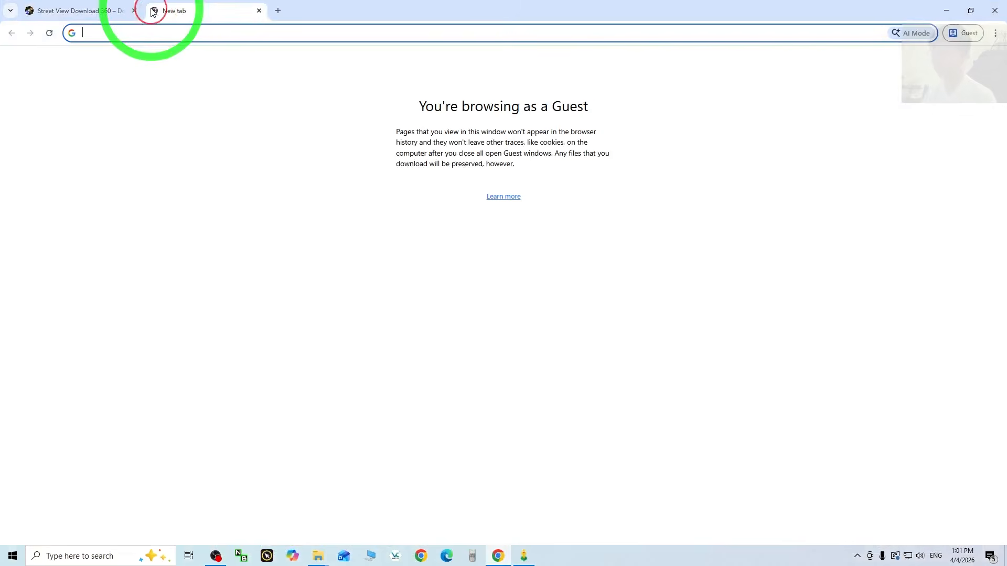
text(masps.google.com)
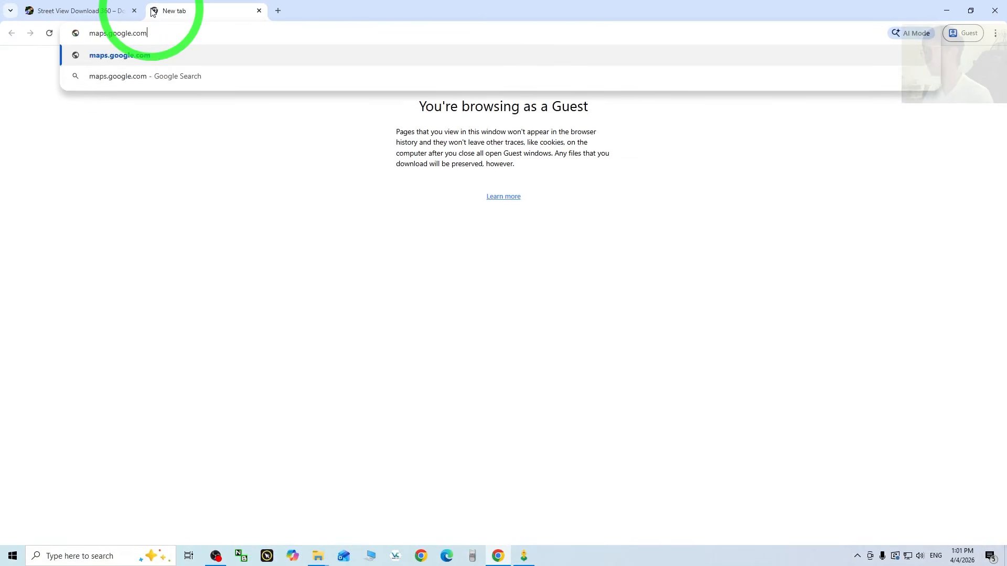
key(Return)
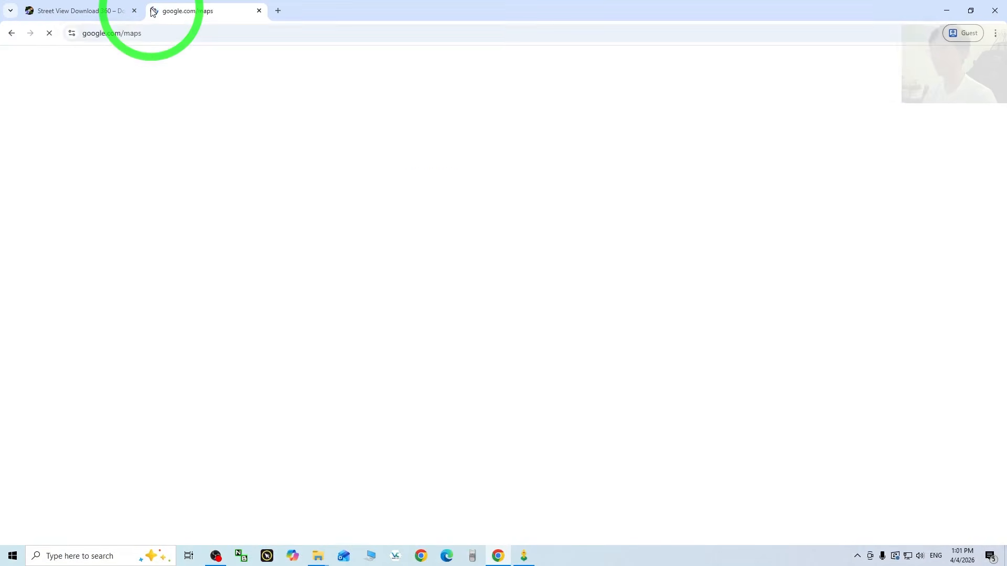
Step: Find Tanah Merah Coast Rd near Tanah Merah Beach in Singapore, open its Street View panorama, and turn the view along the road
scroll(616, 479, down, 5)
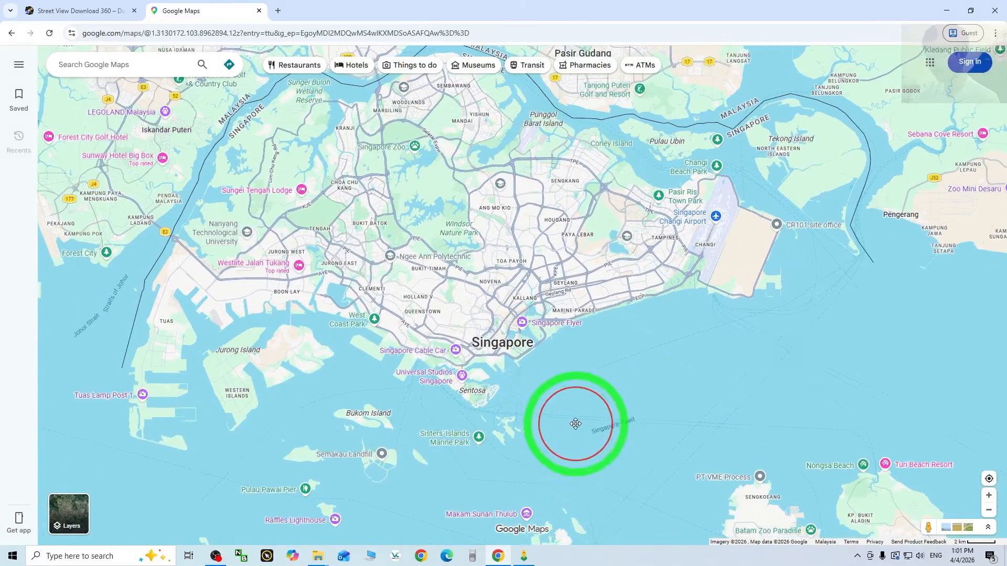
scroll(663, 179, down, 2)
scroll(665, 180, up, 4)
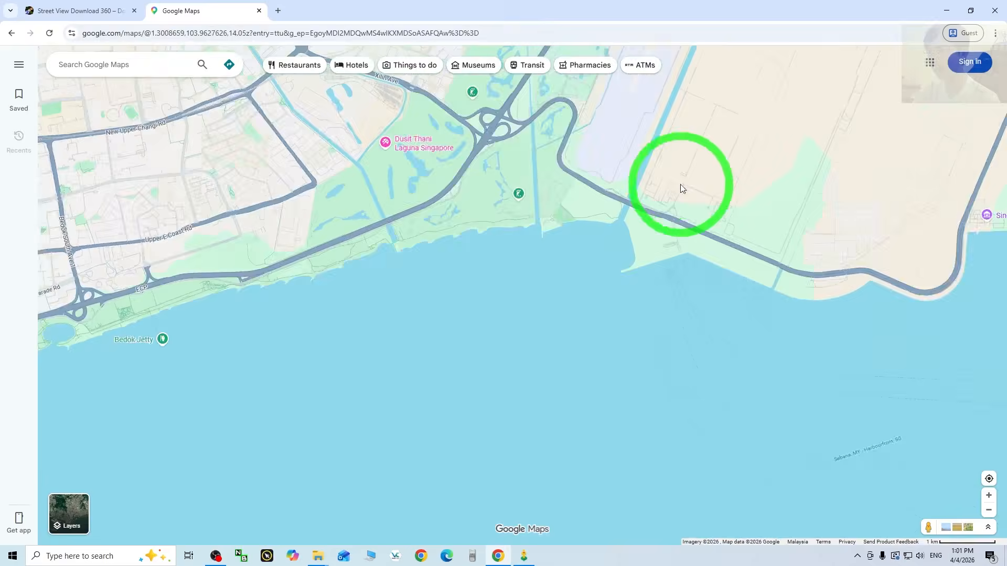
drag(650, 407, 533, 426)
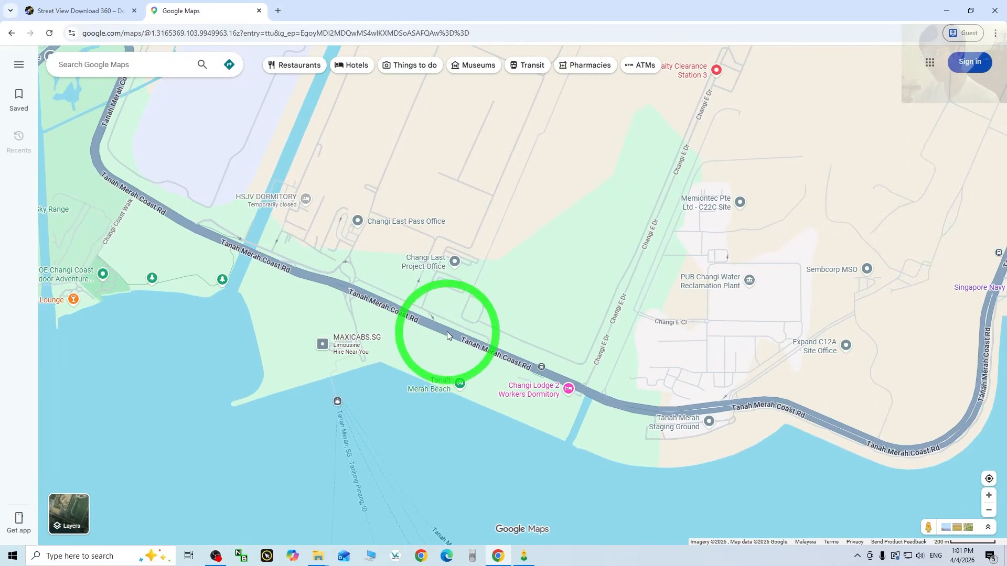
click(447, 332)
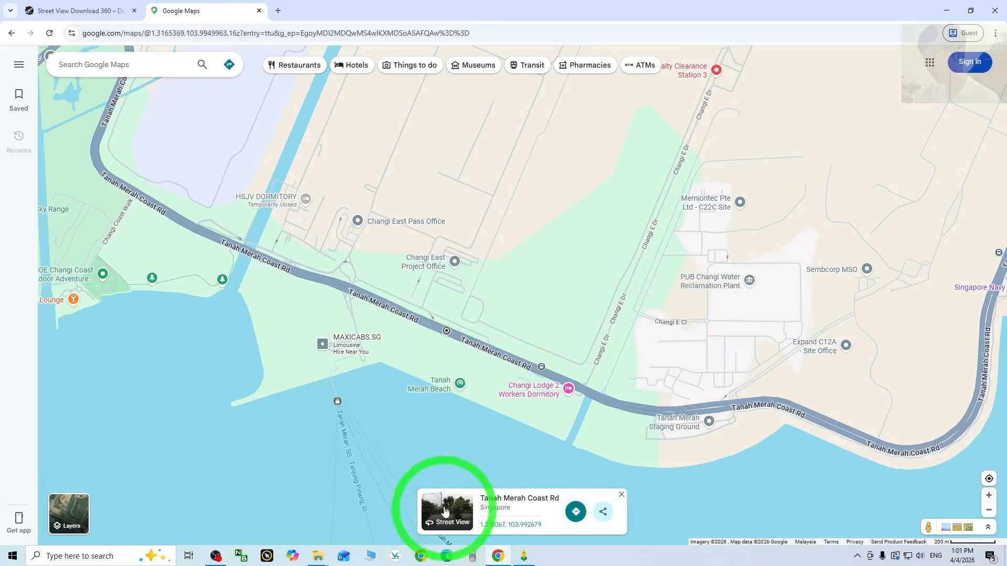
click(450, 517)
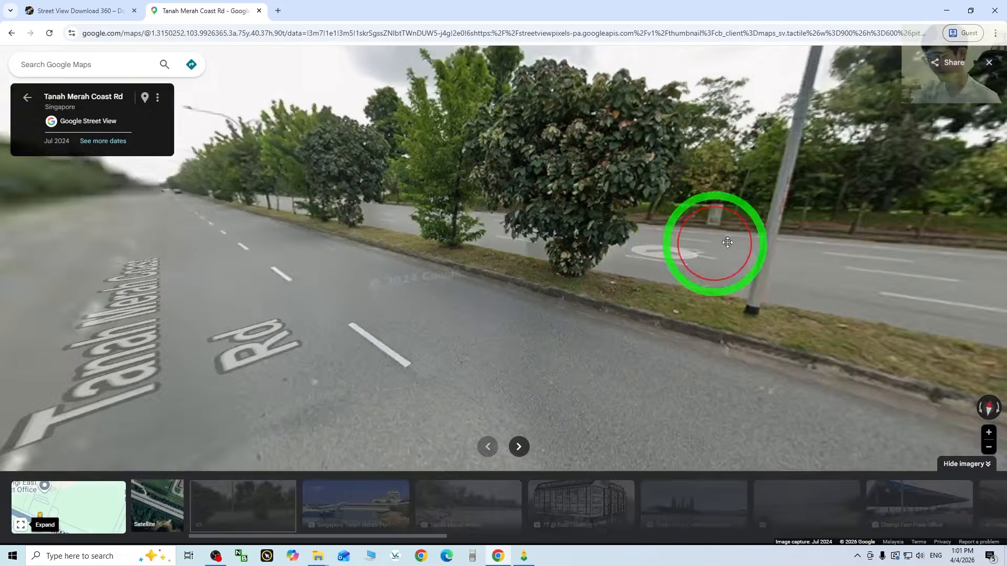
drag(728, 242, 807, 251)
drag(372, 278, 818, 310)
drag(388, 299, 394, 259)
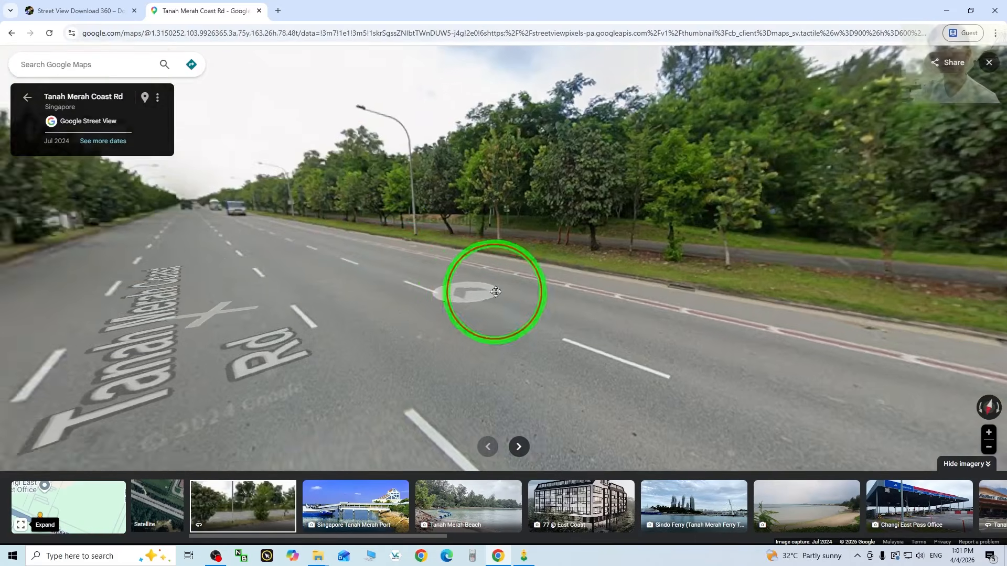
drag(494, 292, 517, 61)
Step: Copy the full URL of the Street View panorama and paste it as the panorama URL in Street View Download 360
click(367, 36)
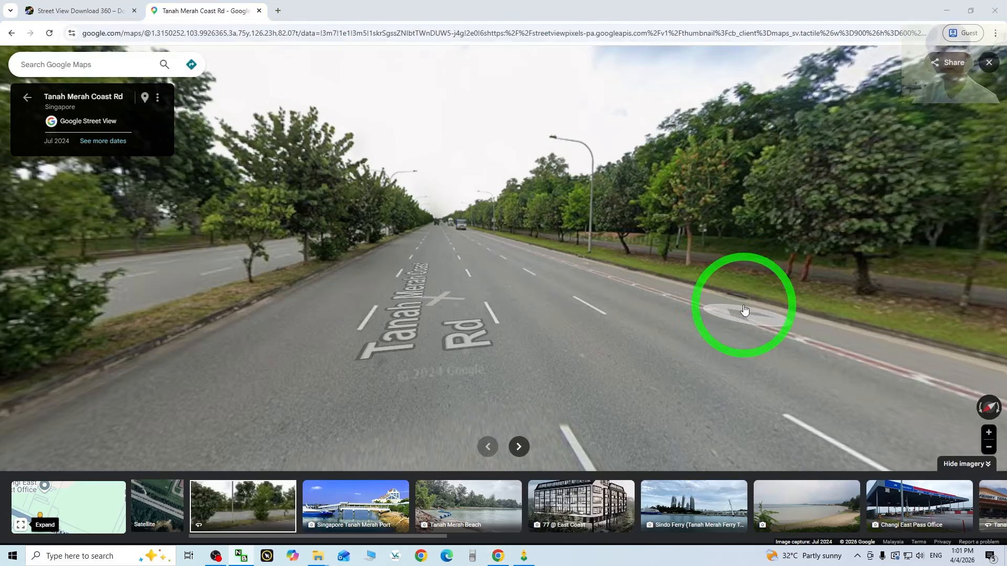
click(199, 33)
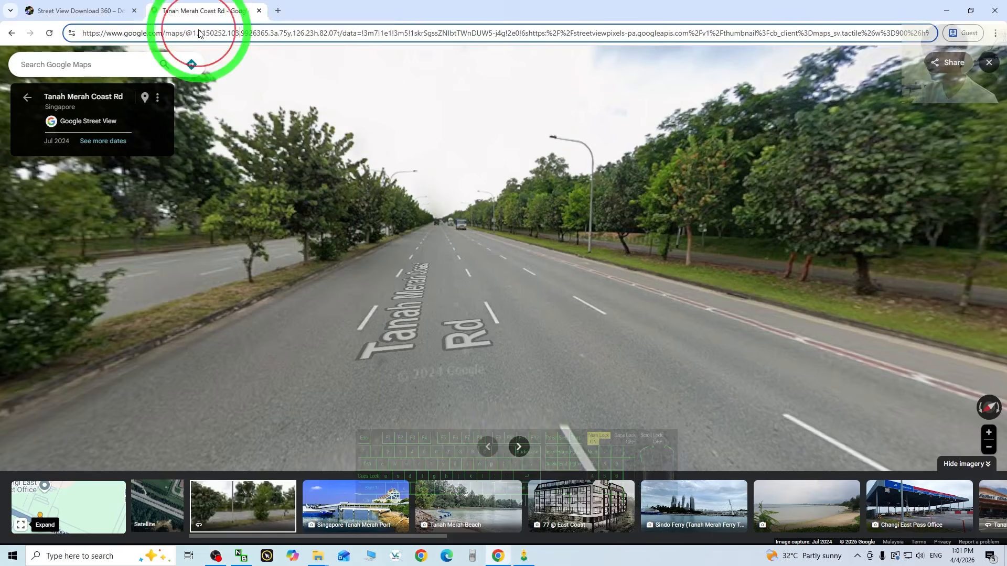
key(ctrl+a)
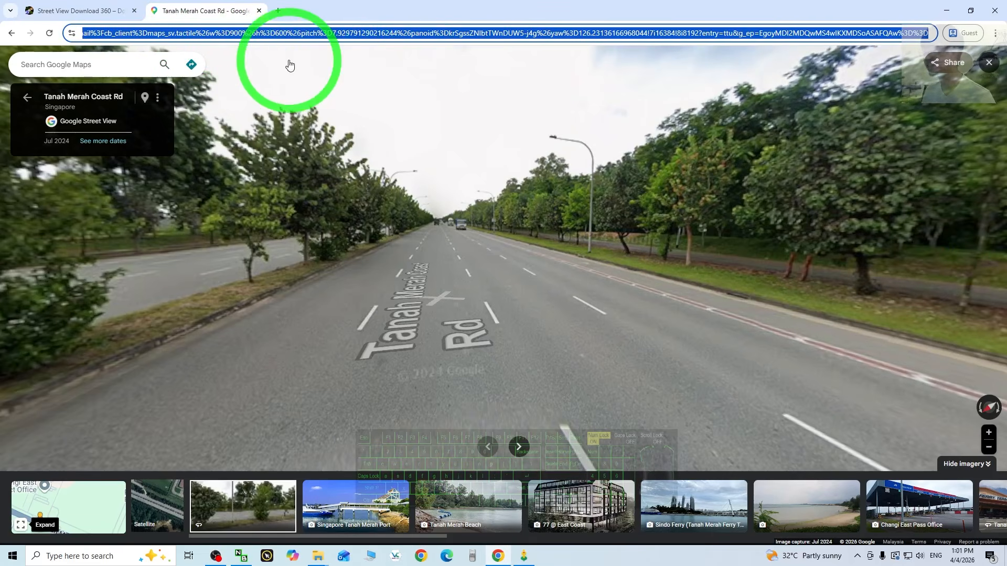
click(944, 8)
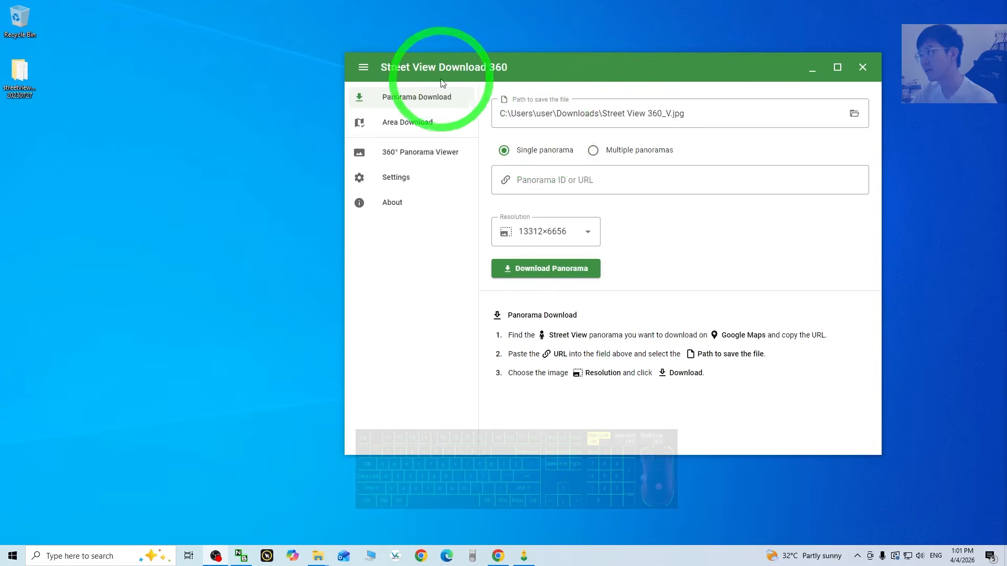
click(522, 184)
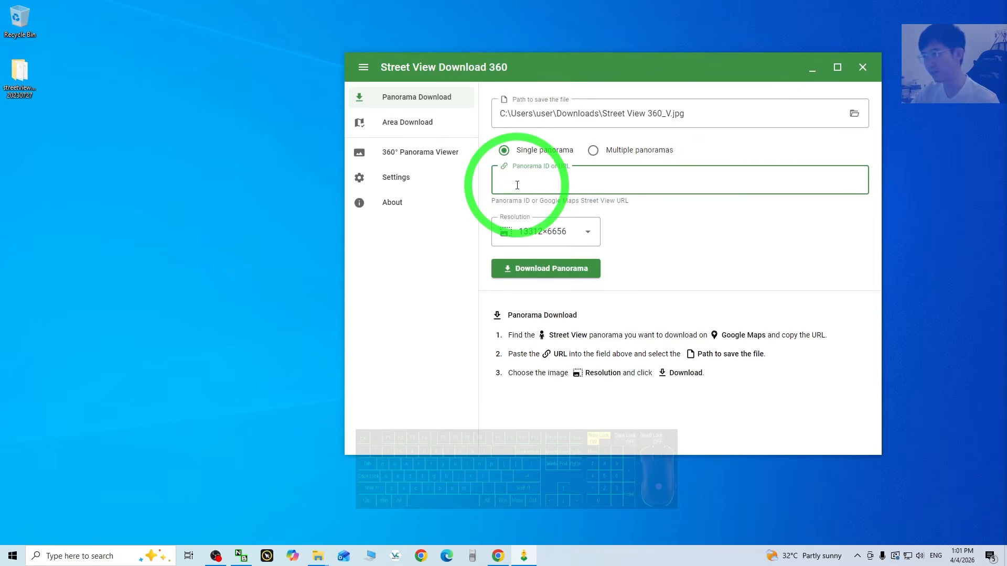
key(ctrl+v)
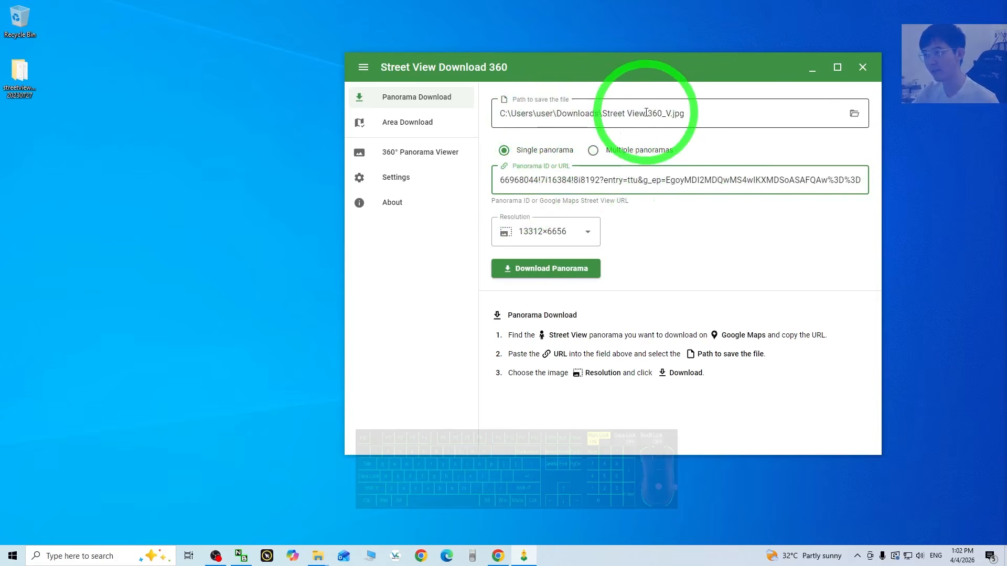
Step: Set the panorama's save path to the Desktop with the file name Street View 360.jpg
click(855, 115)
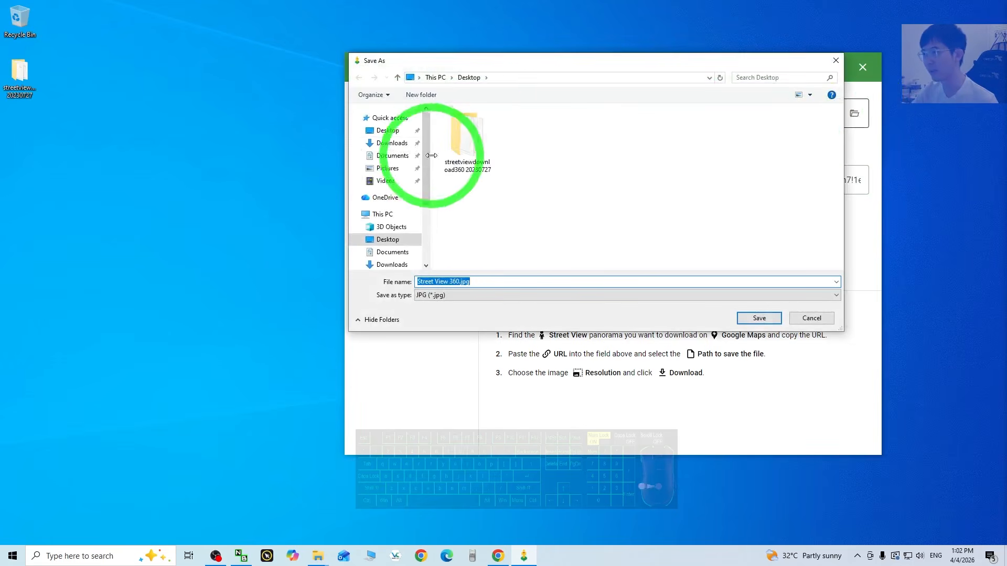
click(396, 135)
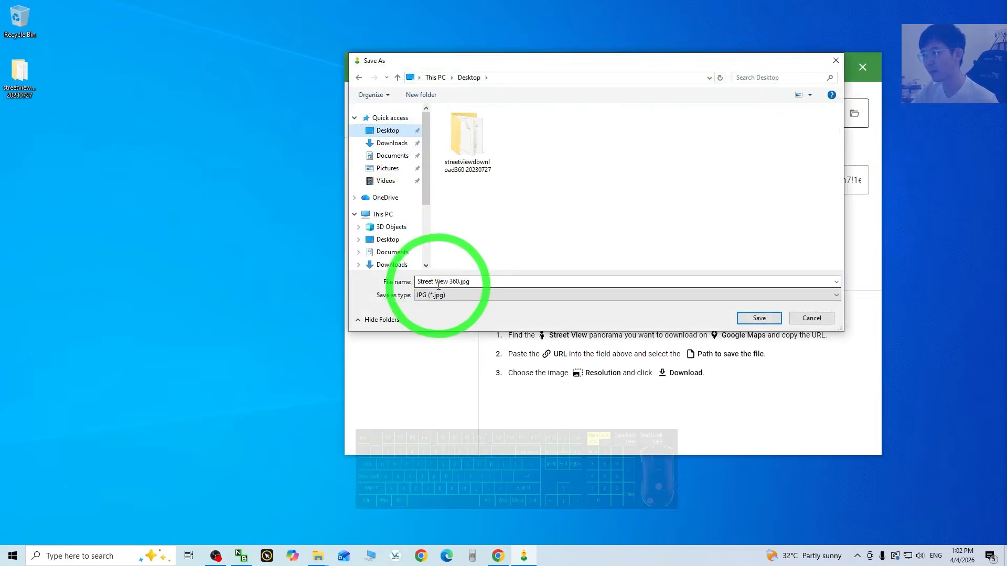
click(753, 325)
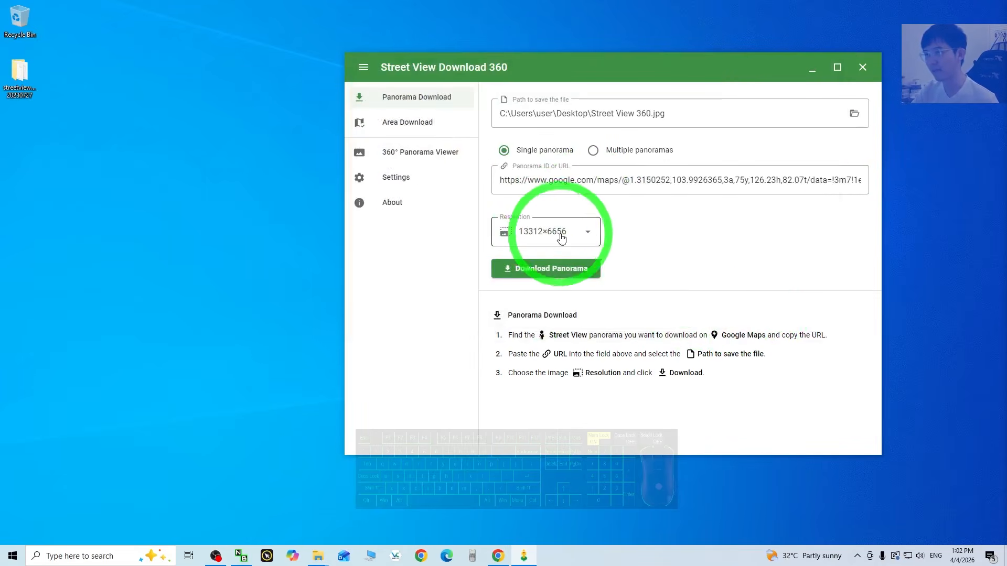
Step: Download the single panorama at the 13312×6656 resolution and look over its preview
click(597, 242)
click(546, 262)
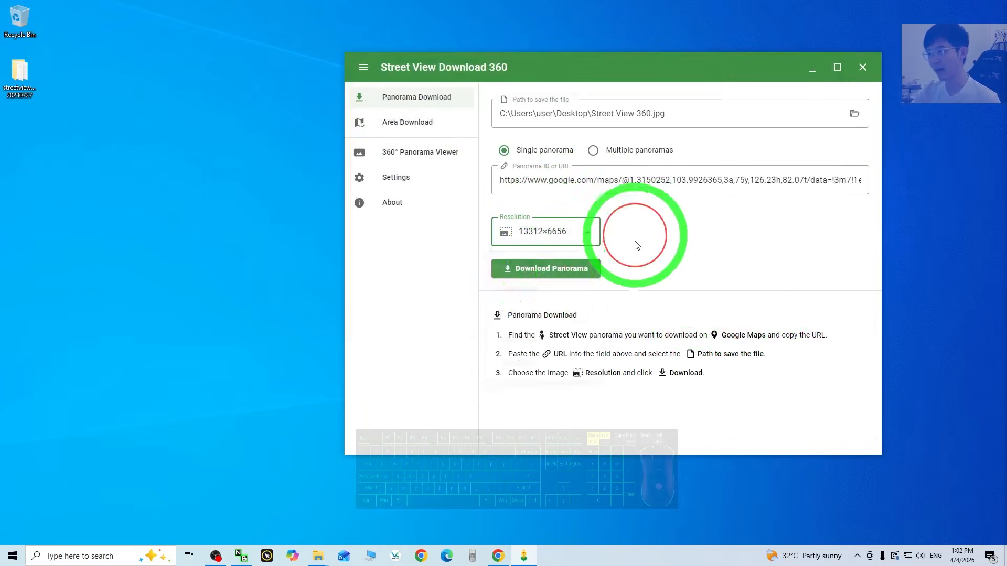
click(543, 270)
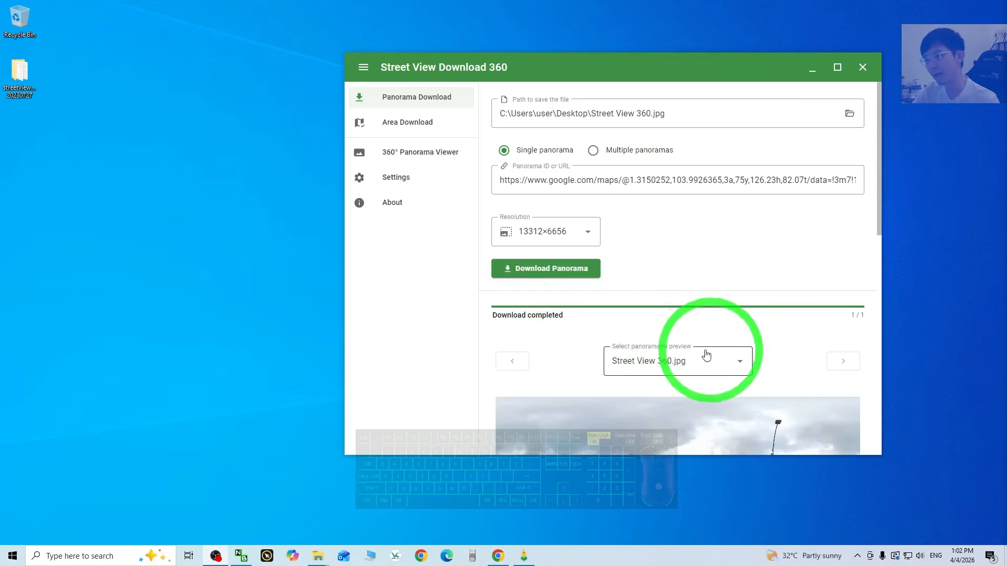
scroll(703, 340, down, 5)
scroll(565, 252, up, 5)
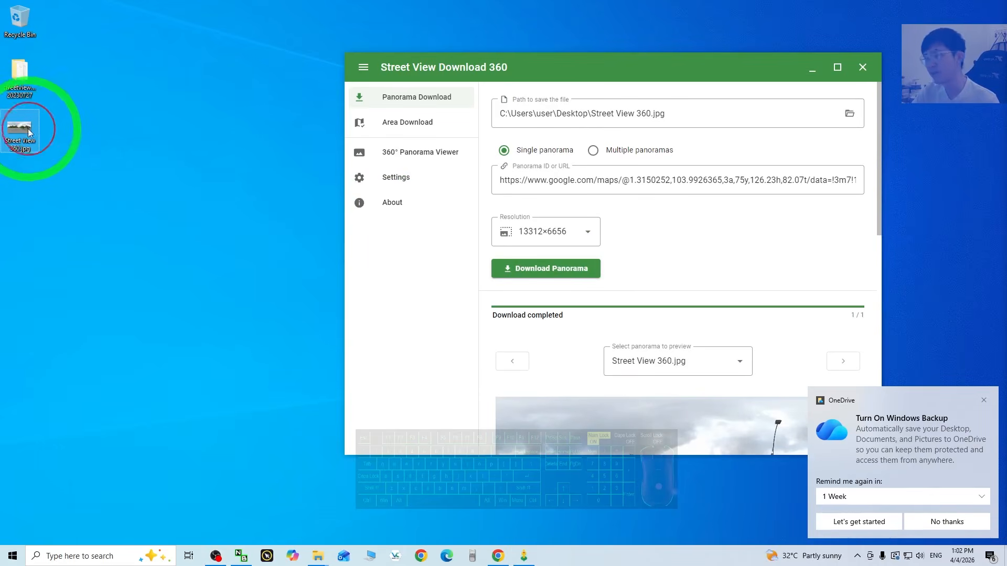
Step: Dismiss the OneDrive notification, view Street View 360.jpg from the desktop, close the image, and minimize Street View Download 360
click(985, 401)
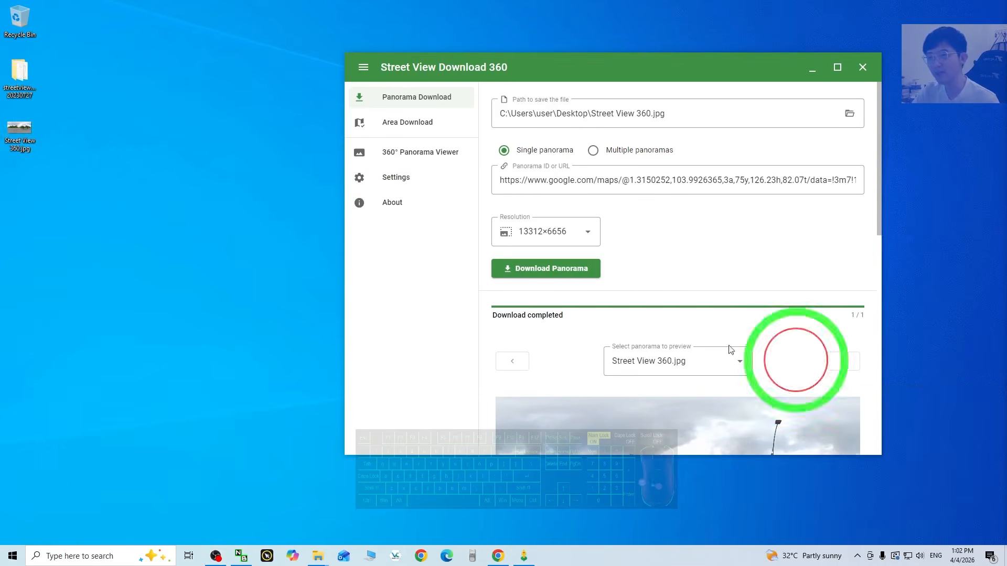
double_click(20, 140)
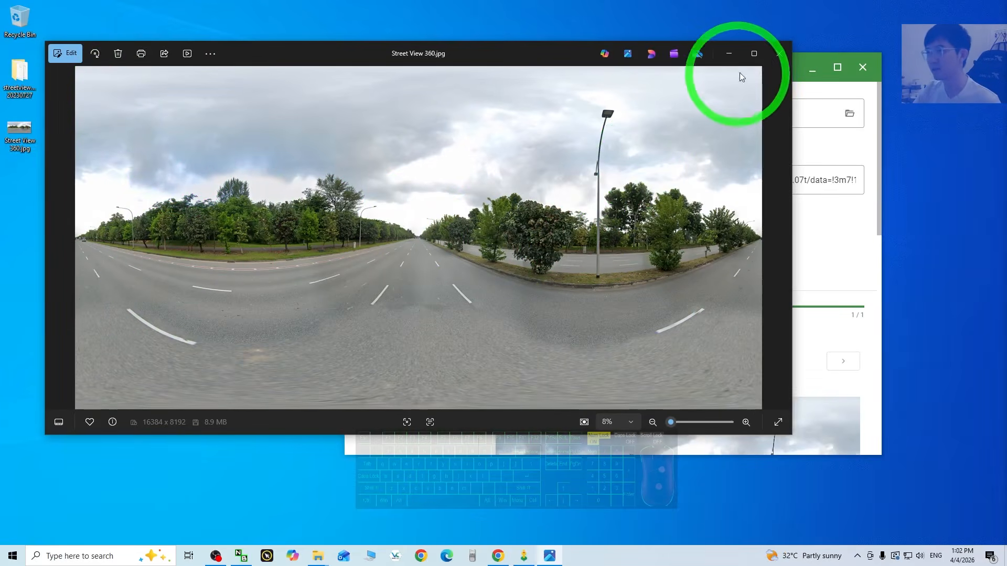
click(779, 53)
click(813, 69)
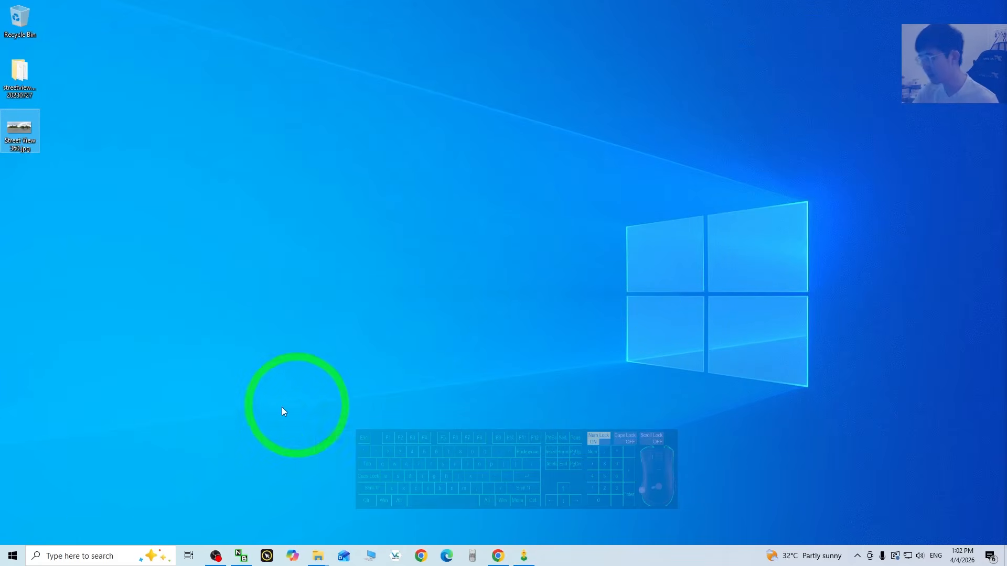
Step: Search Windows for Blender and launch Blender 5.1
click(94, 556)
text(blender)
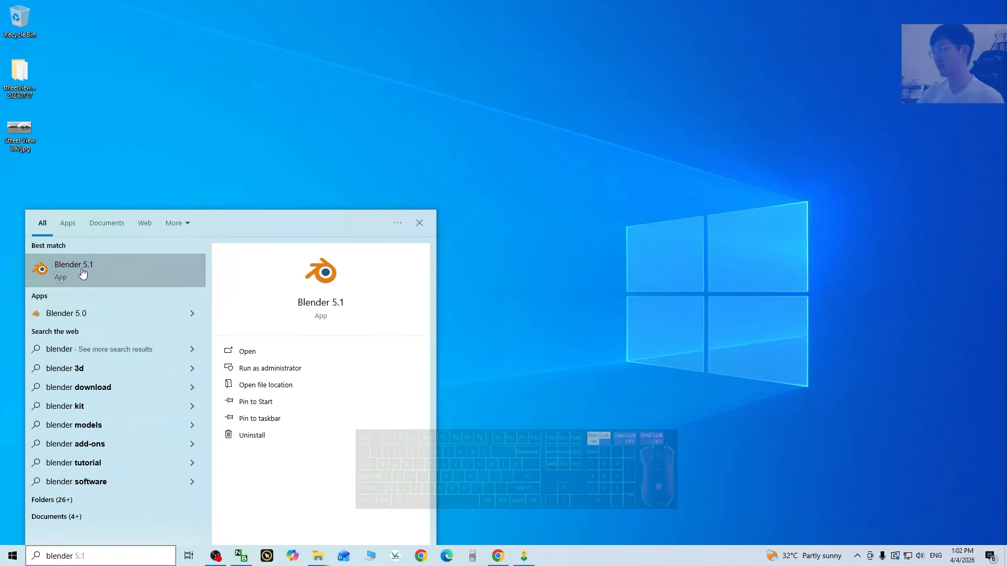
click(79, 270)
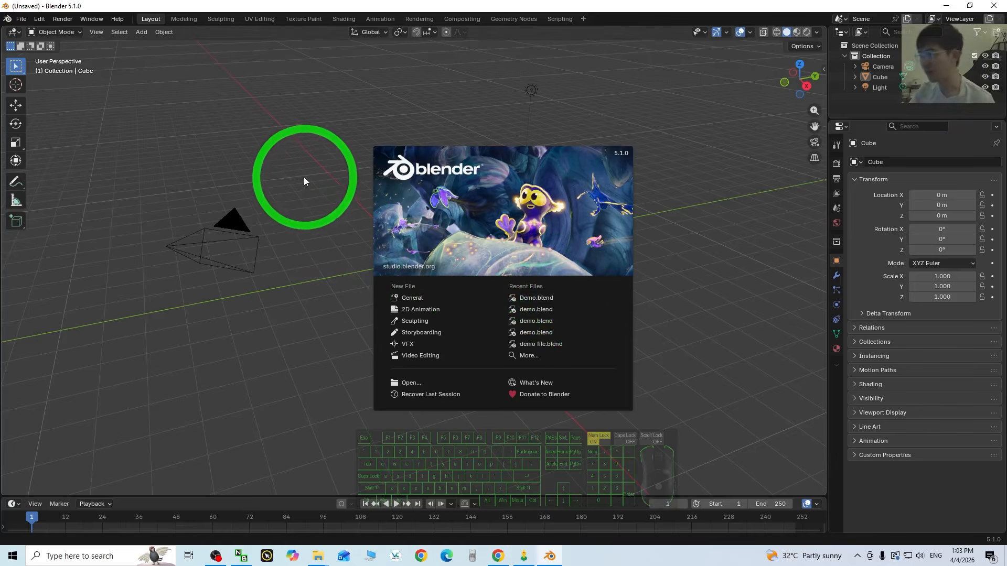
Step: Dismiss the splash screen and delete the default camera, cube and light from the scene
click(291, 303)
click(310, 357)
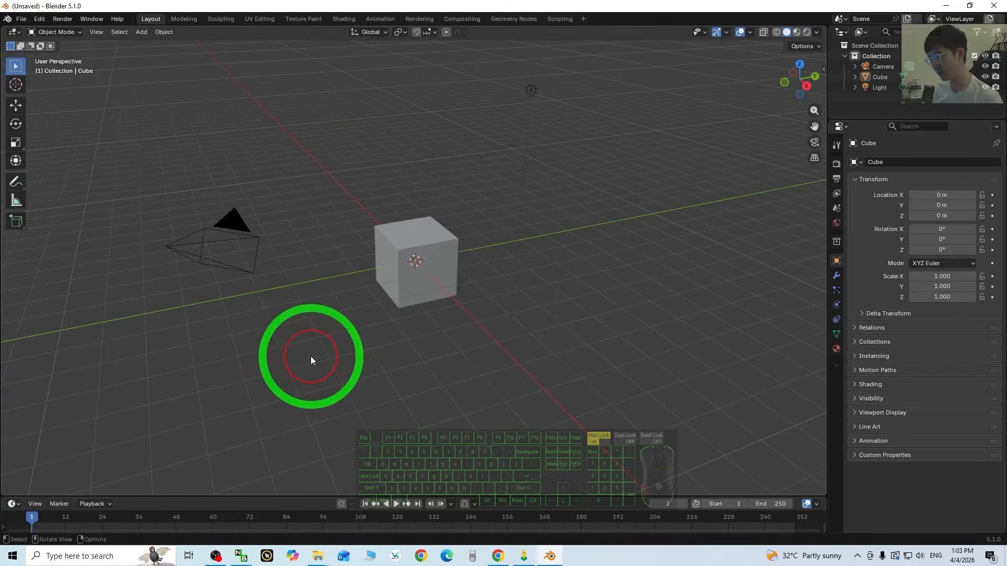
click(310, 357)
key(a)
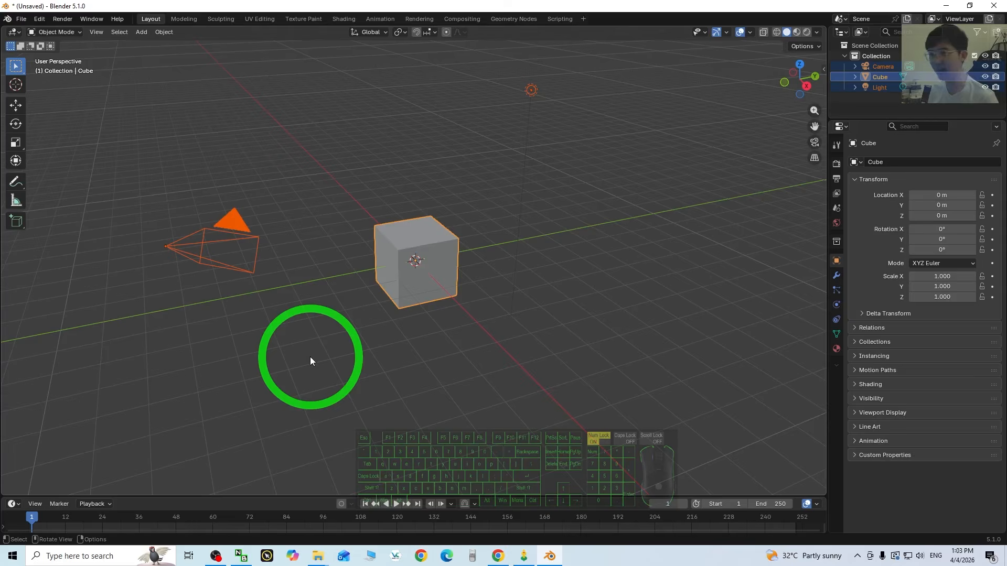
key(Delete)
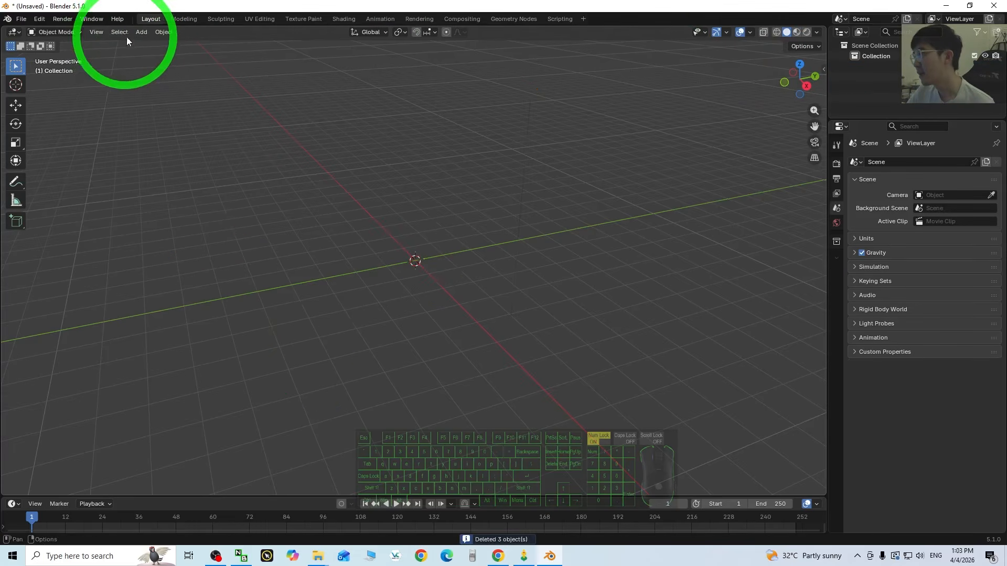
Step: Add a UV sphere mesh at the scene's origin and inspect it up close
click(145, 32)
mouse_move(156, 44)
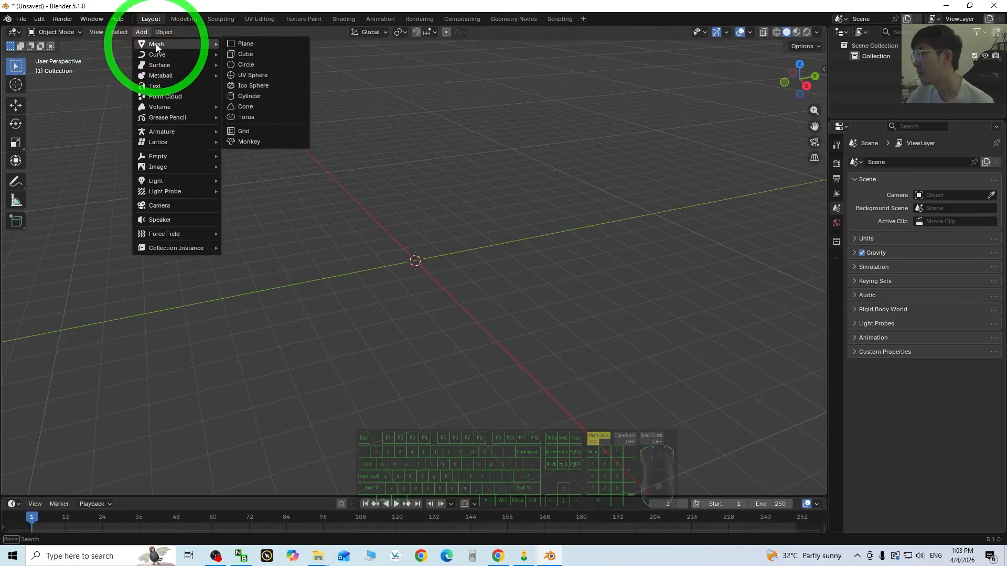
click(258, 77)
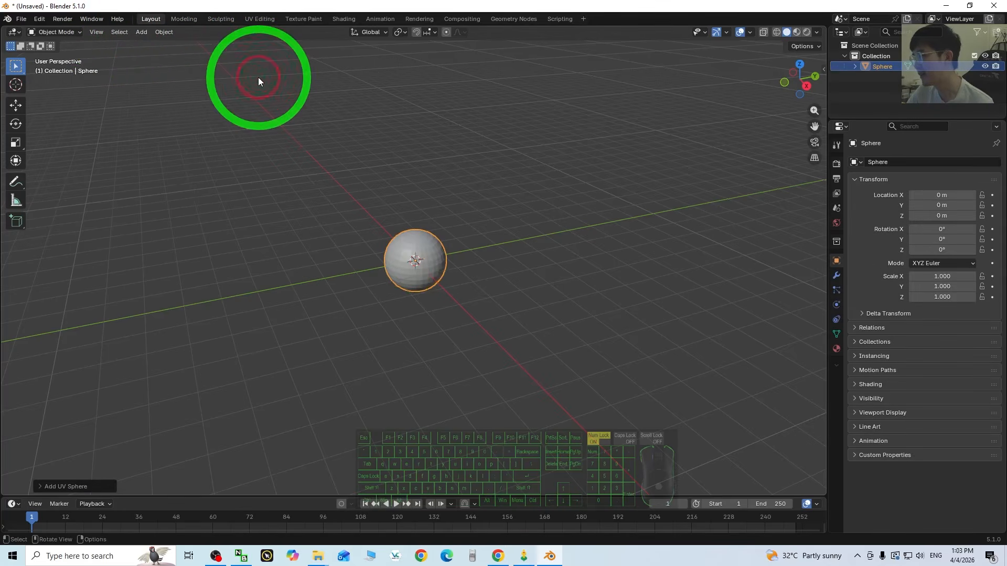
scroll(438, 242, up, 7)
middle_drag(606, 353, 632, 353)
scroll(494, 279, up, 3)
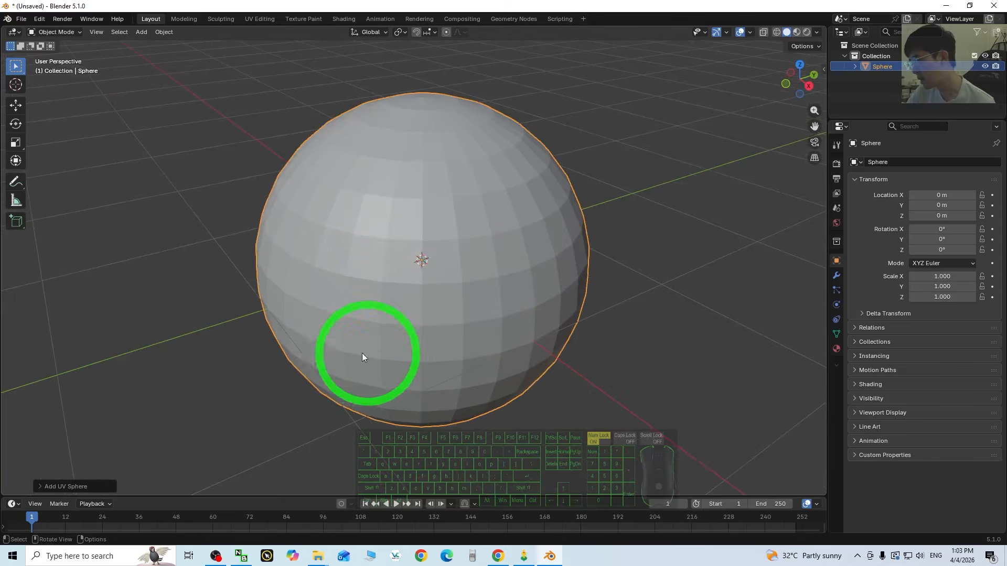
Step: Smooth the new UV sphere's shape by setting it to 100 segments and 50 rings
click(56, 486)
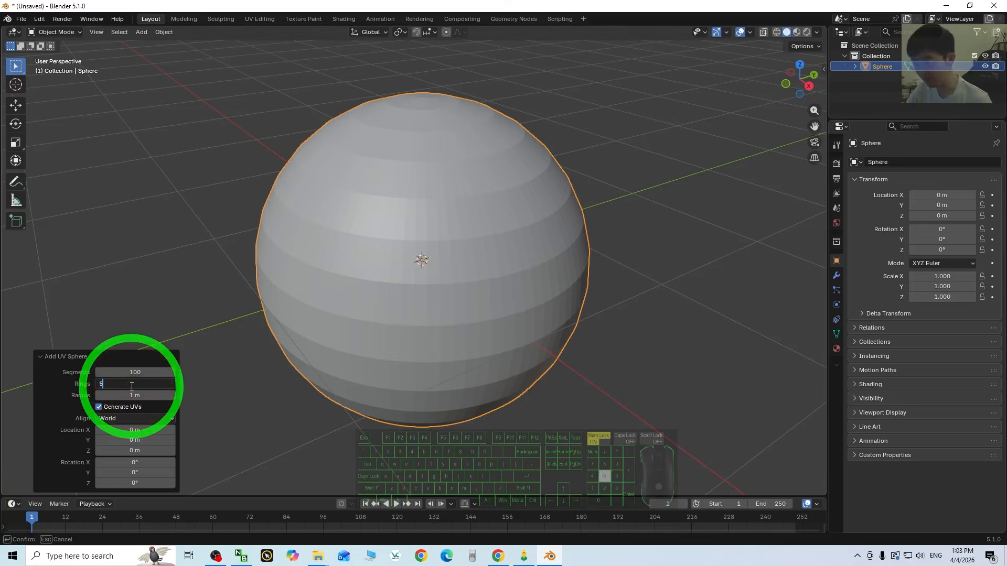
text(0)
key(Return)
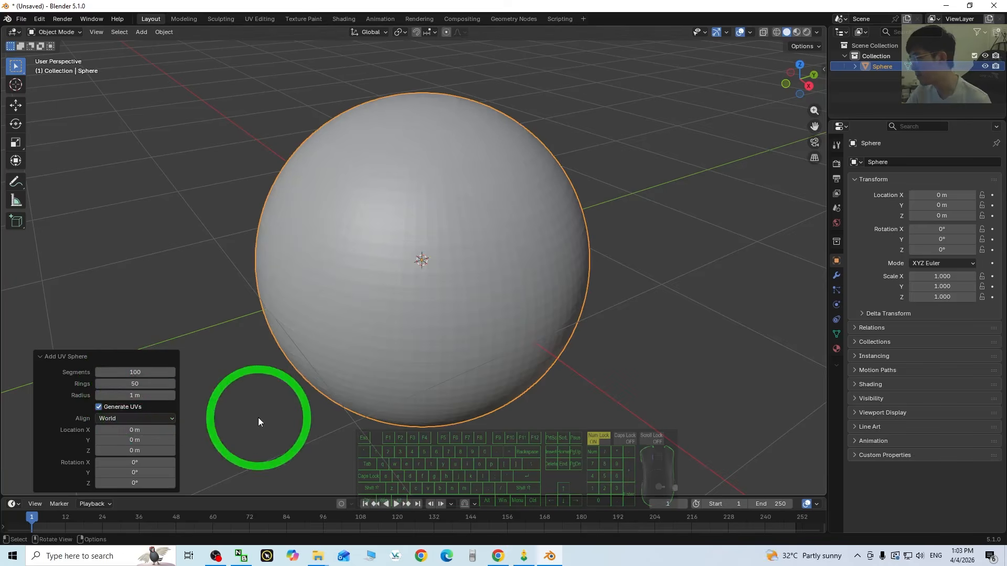
Step: Deselect the sphere and switch the viewport shading to Material Preview
middle_drag(446, 342, 391, 266)
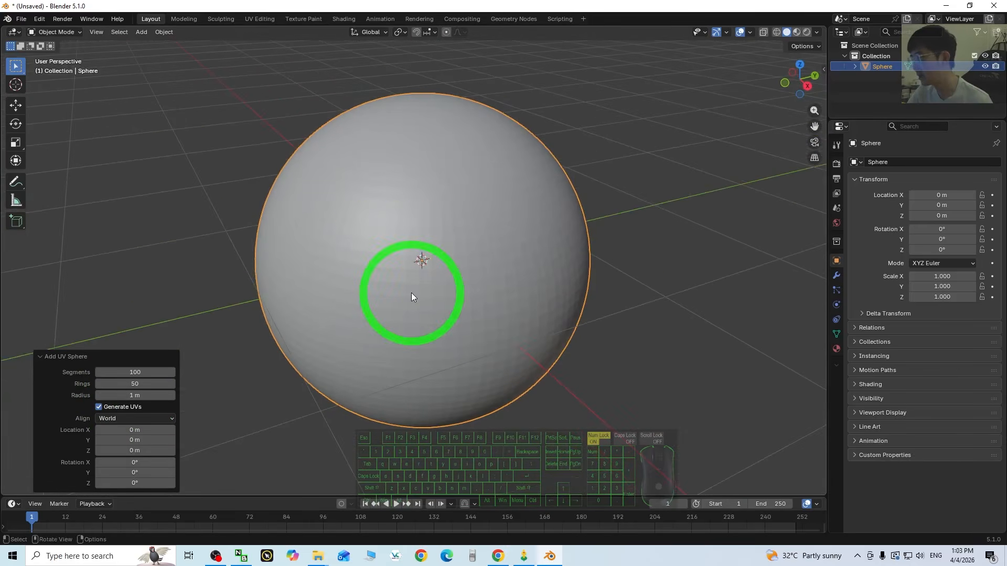
click(674, 242)
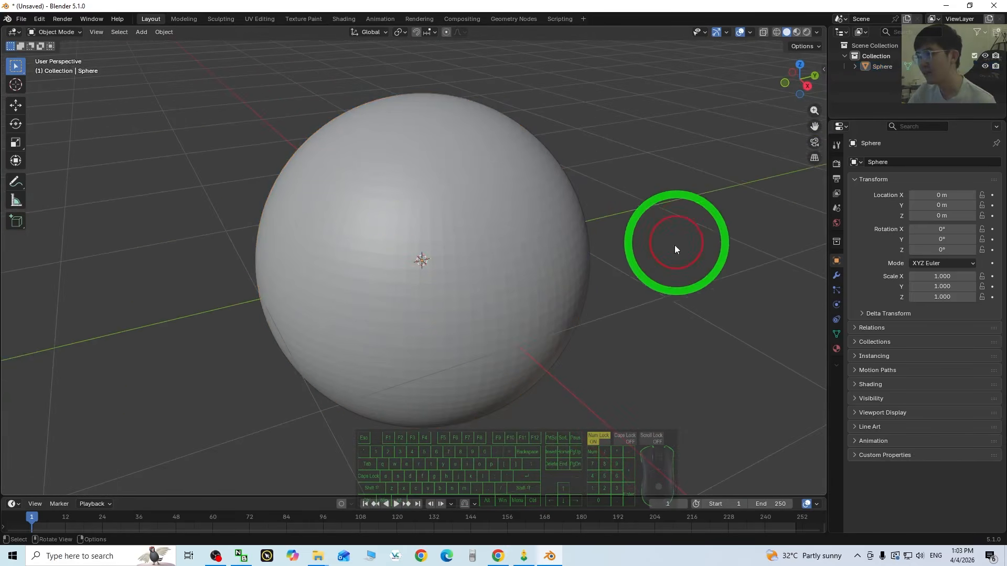
click(796, 31)
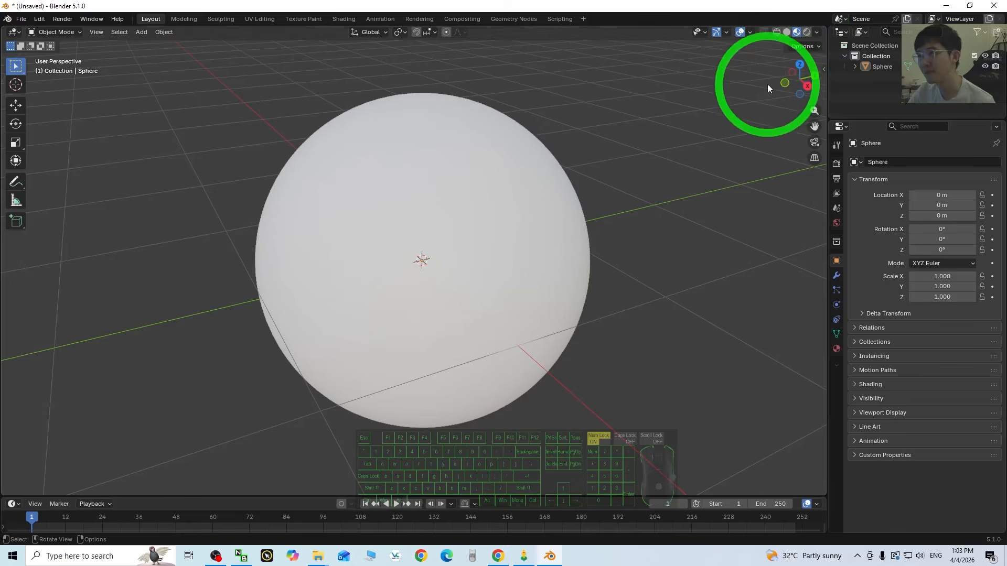
middle_drag(638, 283, 483, 257)
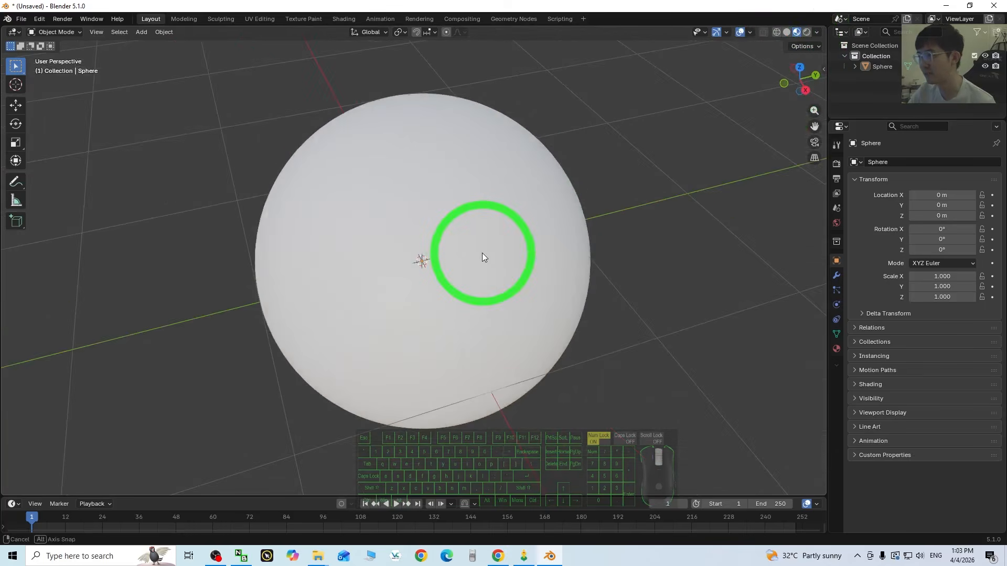
Step: Select the sphere and add a new material to it
click(445, 203)
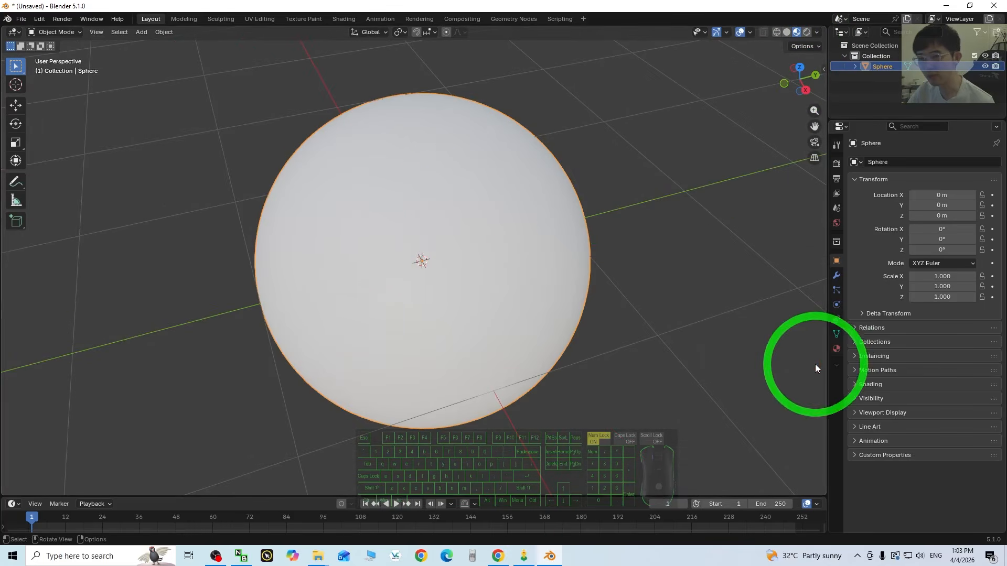
click(836, 348)
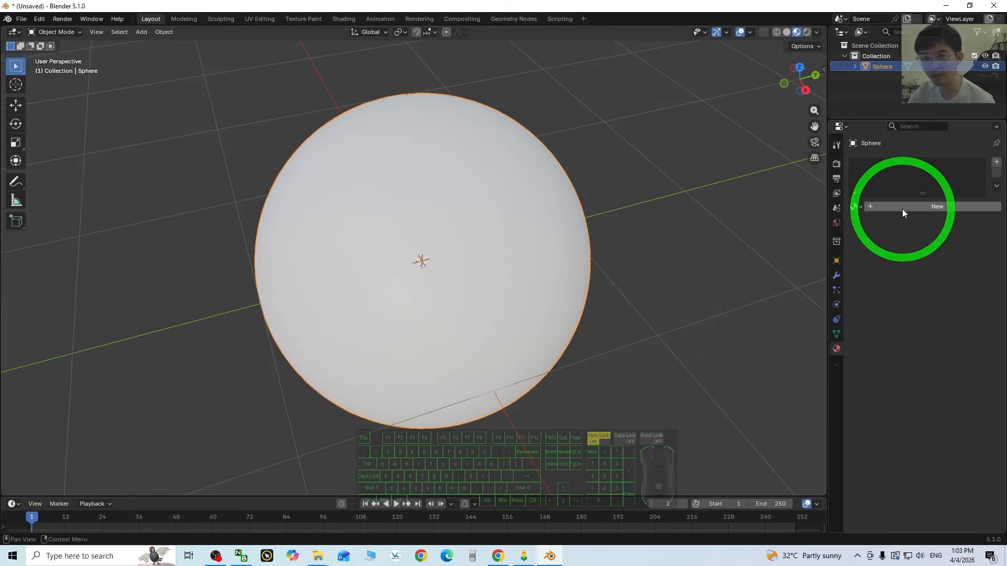
click(902, 209)
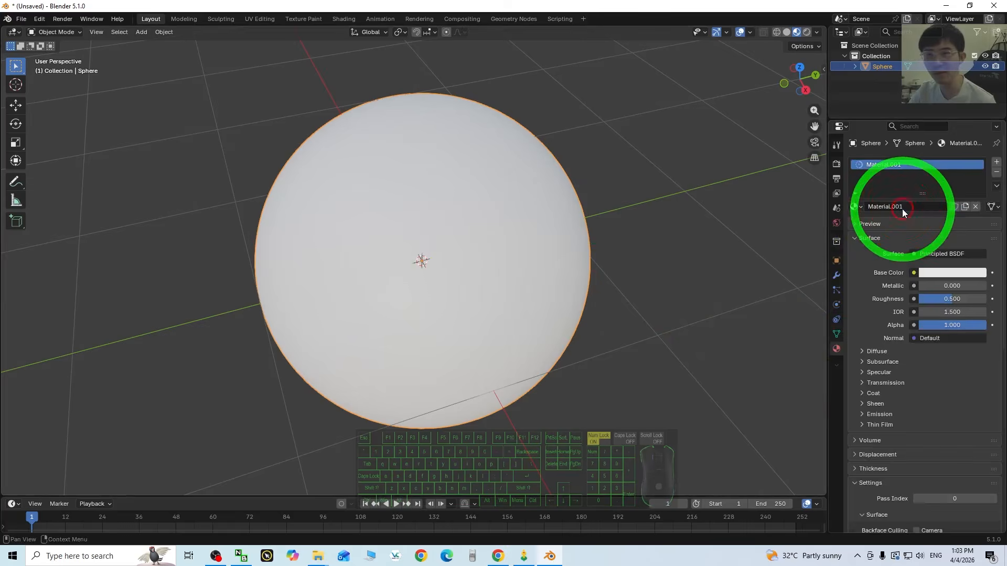
Step: Link an Image Texture to the material's base color and load Street View 360.jpg from the Desktop folder
click(914, 274)
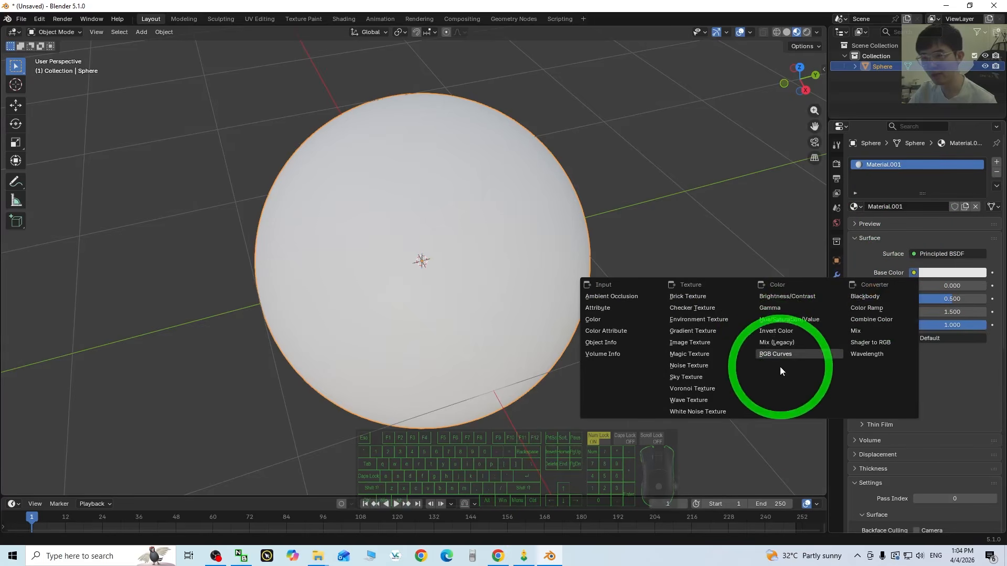
click(689, 344)
click(964, 288)
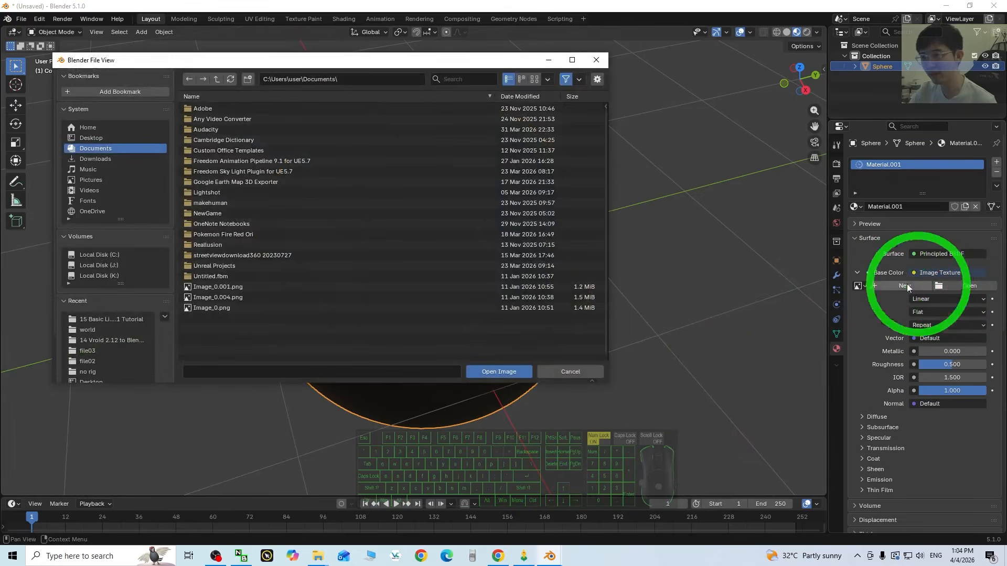
click(93, 137)
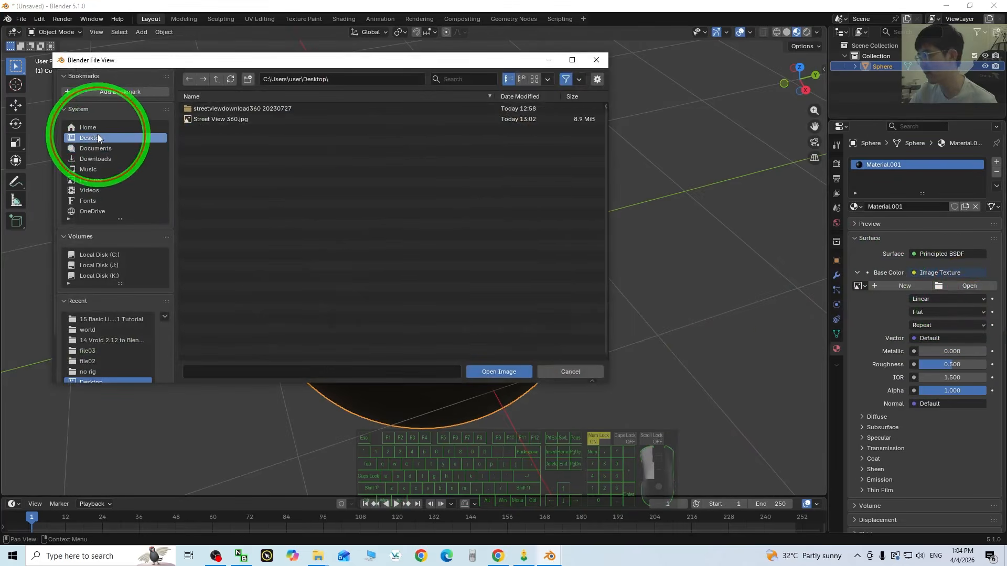
double_click(206, 120)
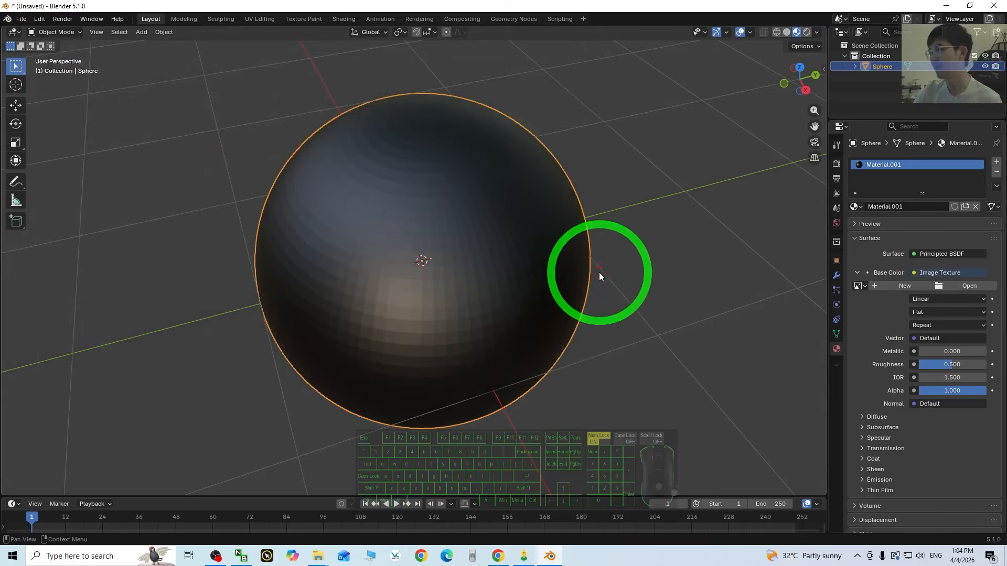
Step: Examine how the street panorama wraps the sphere, both from inside it and from outside
scroll(477, 240, up, 4)
scroll(492, 243, down, 3)
scroll(512, 253, up, 6)
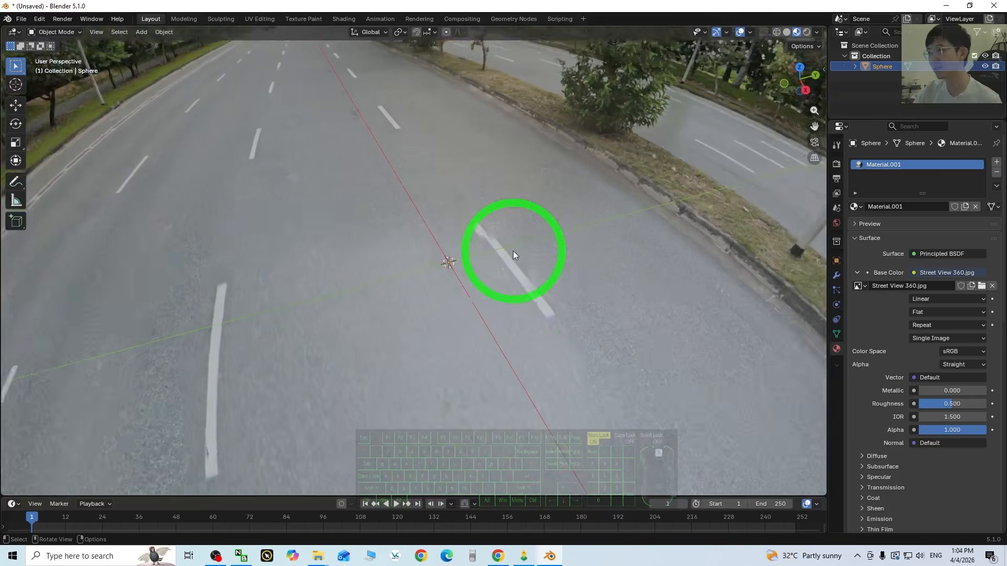
middle_drag(513, 253, 435, 273)
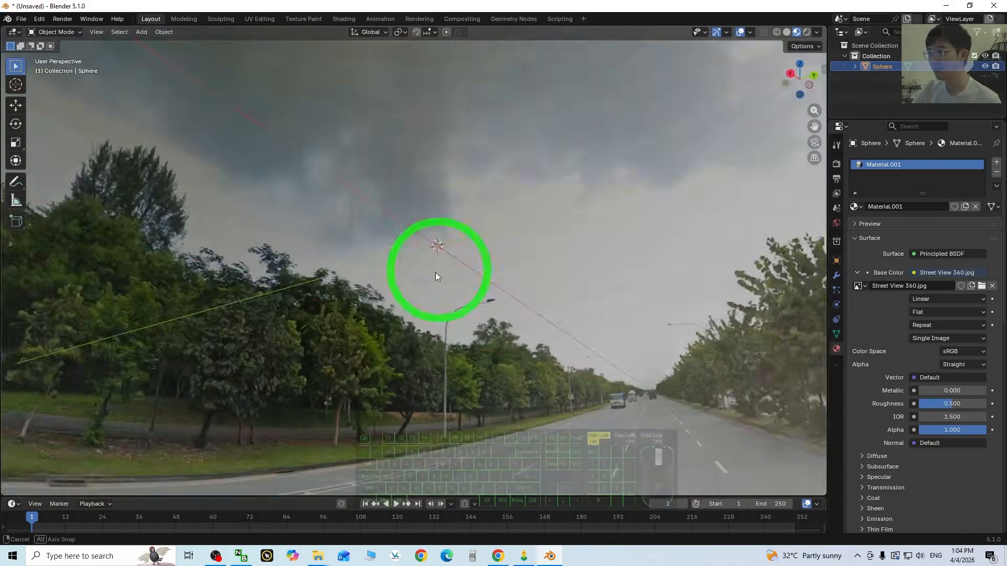
scroll(436, 303, down, 6)
scroll(436, 303, down, 5)
middle_drag(392, 211, 523, 290)
scroll(474, 303, up, 3)
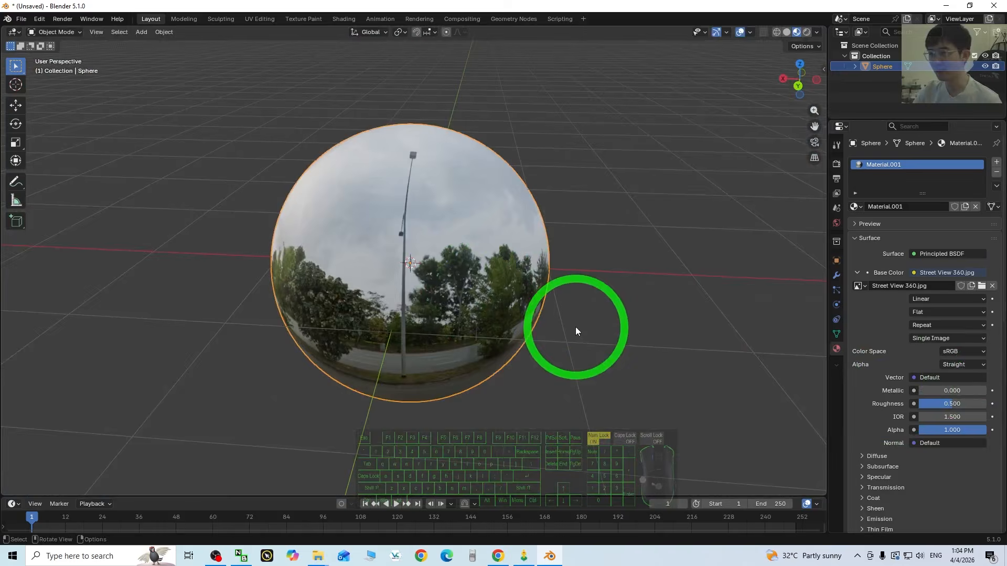
scroll(573, 326, up, 2)
middle_drag(461, 353, 624, 337)
Step: Set the sphere material's roughness to 1
mouse_move(951, 403)
mouse_down()
mouse_move(201, 417)
mouse_move(943, 407)
mouse_up()
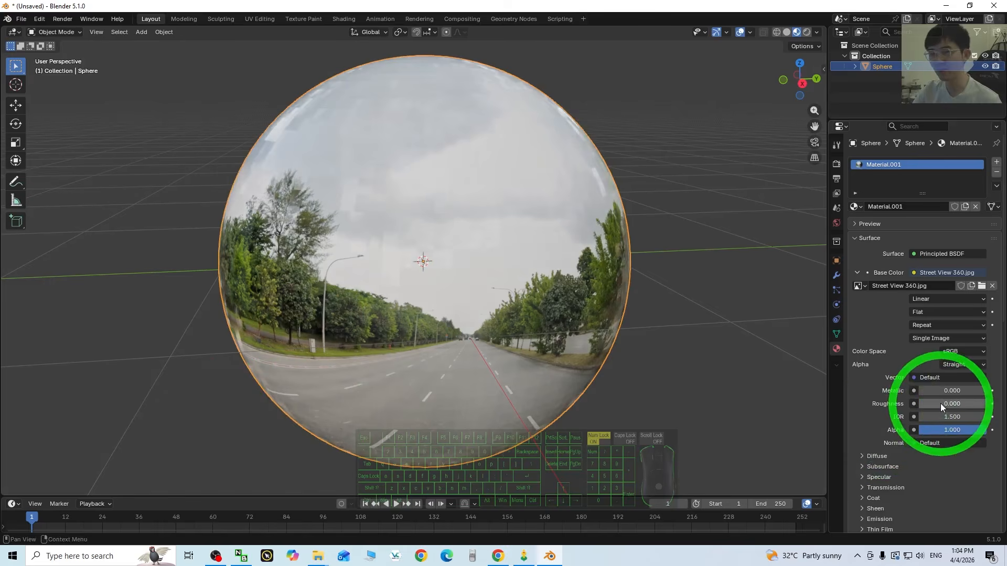
click(949, 403)
text(1)
key(Return)
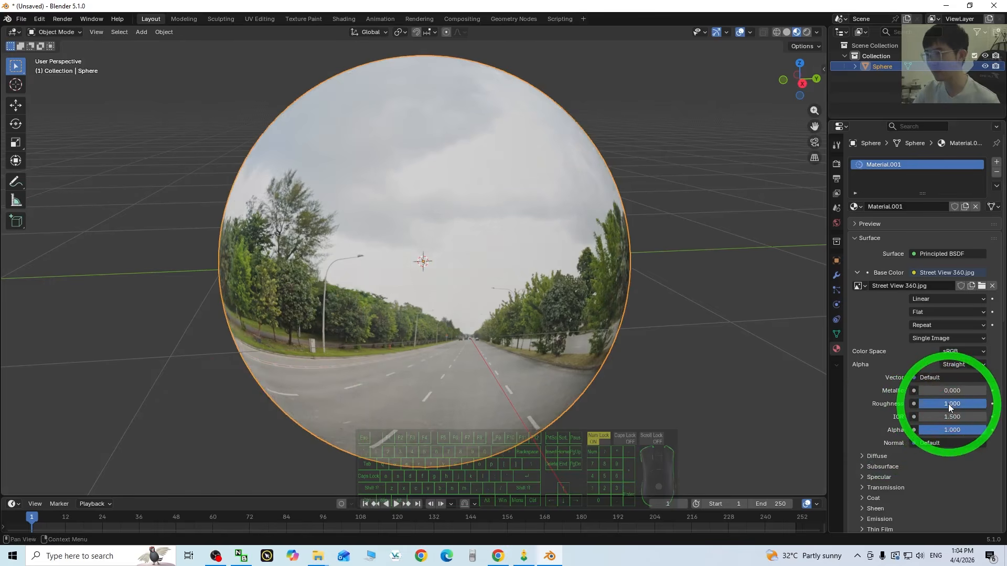
Step: Check the matte panorama on the sphere from inside and outside, looking around in several directions
middle_drag(696, 391, 407, 320)
scroll(407, 320, up, 10)
scroll(572, 322, up, 4)
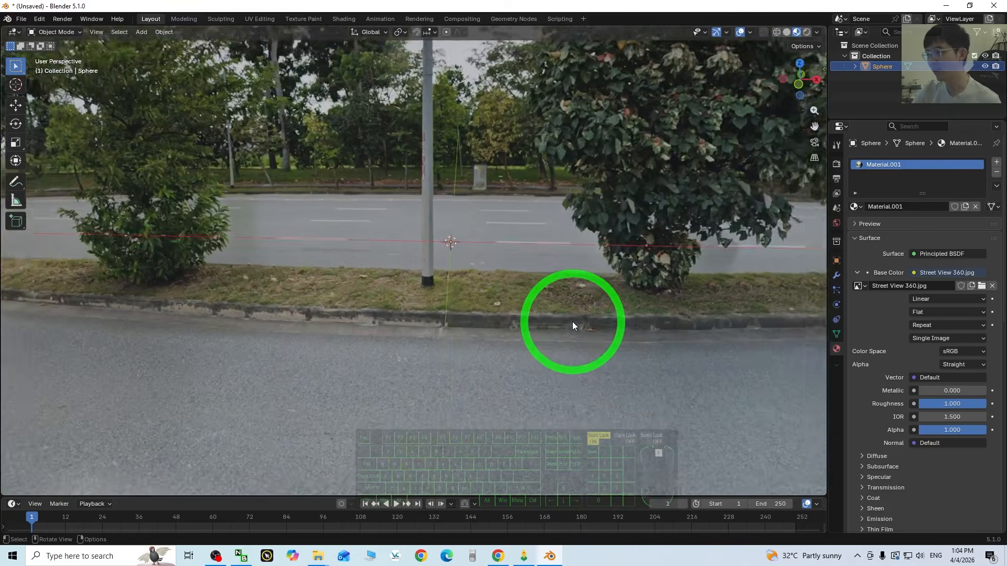
scroll(572, 322, down, 15)
scroll(536, 295, up, 7)
scroll(536, 298, up, 3)
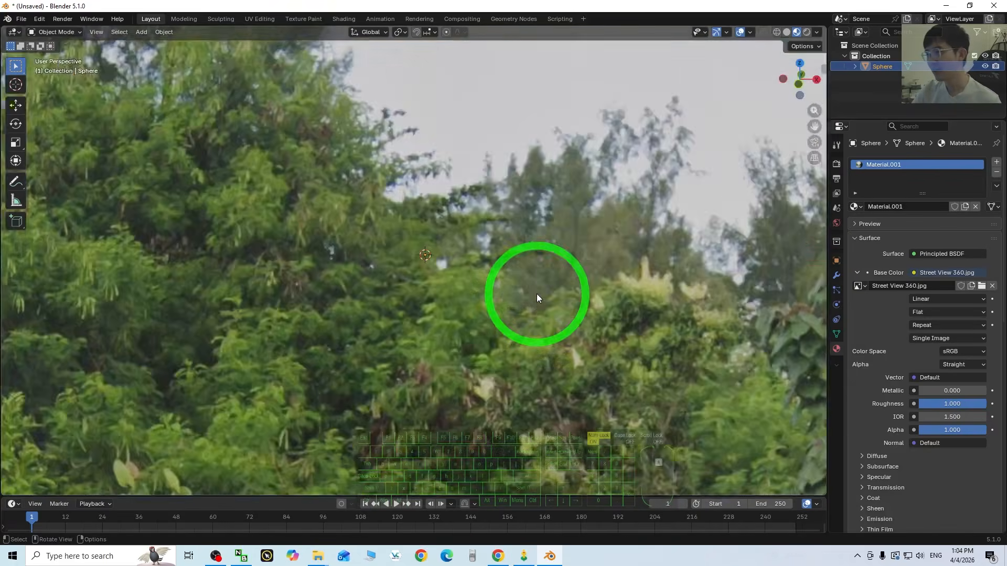
scroll(535, 292, down, 10)
middle_drag(535, 292, 513, 326)
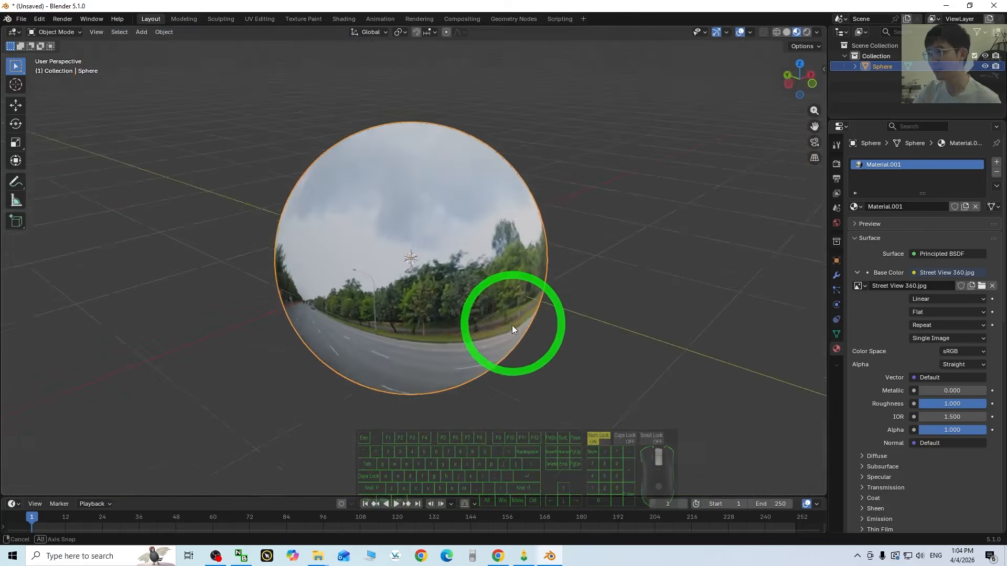
scroll(456, 252, up, 10)
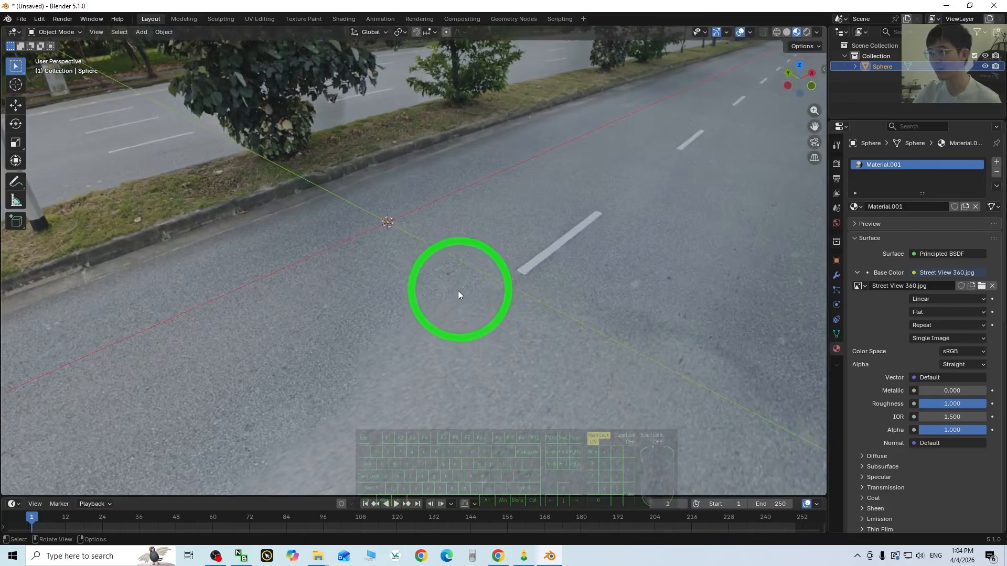
middle_drag(458, 290, 628, 305)
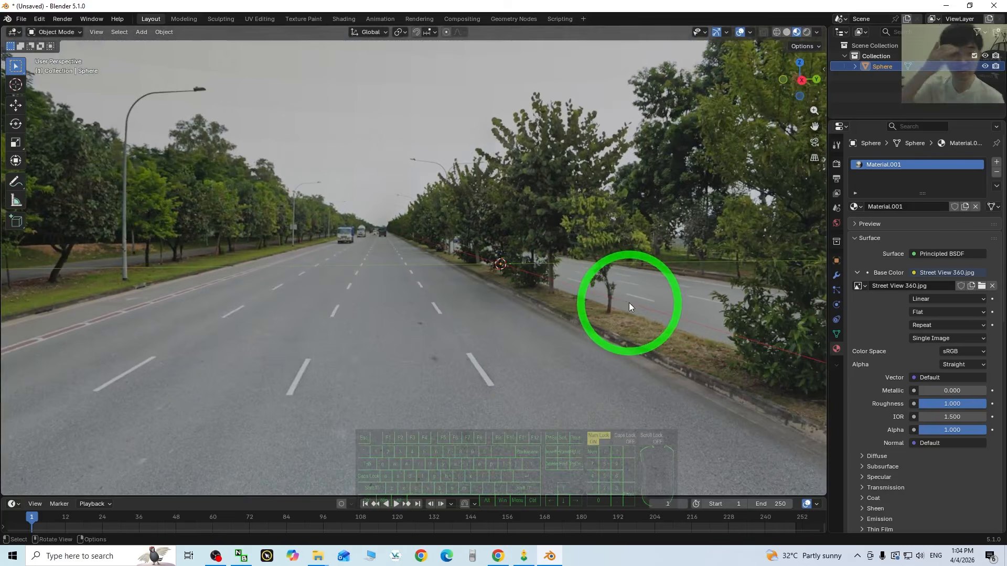
scroll(513, 279, down, 8)
scroll(511, 263, down, 5)
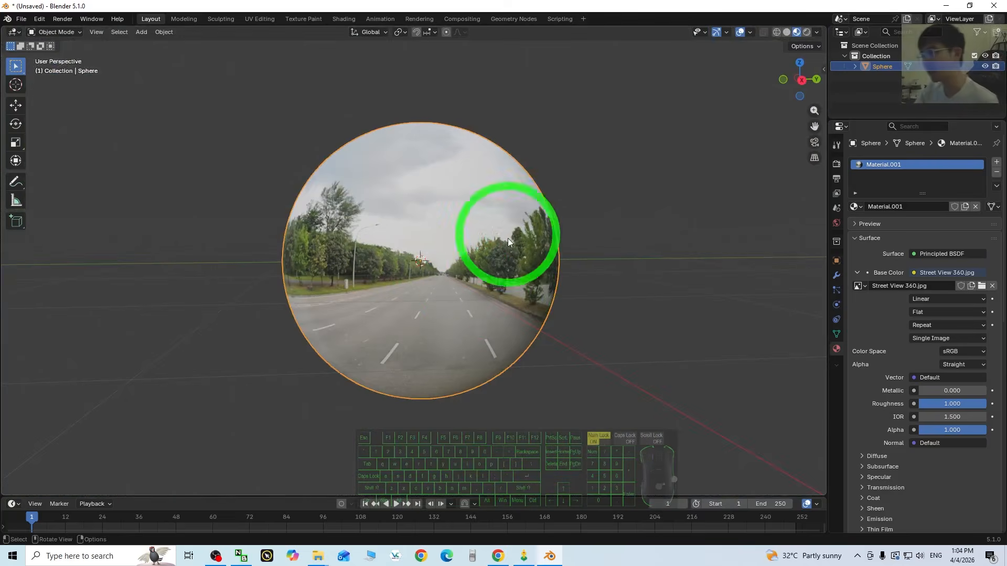
middle_drag(539, 250, 463, 285)
Step: Start an FBX export of the sphere to the Desktop folder, naming the file streetview 01.fbx
click(415, 230)
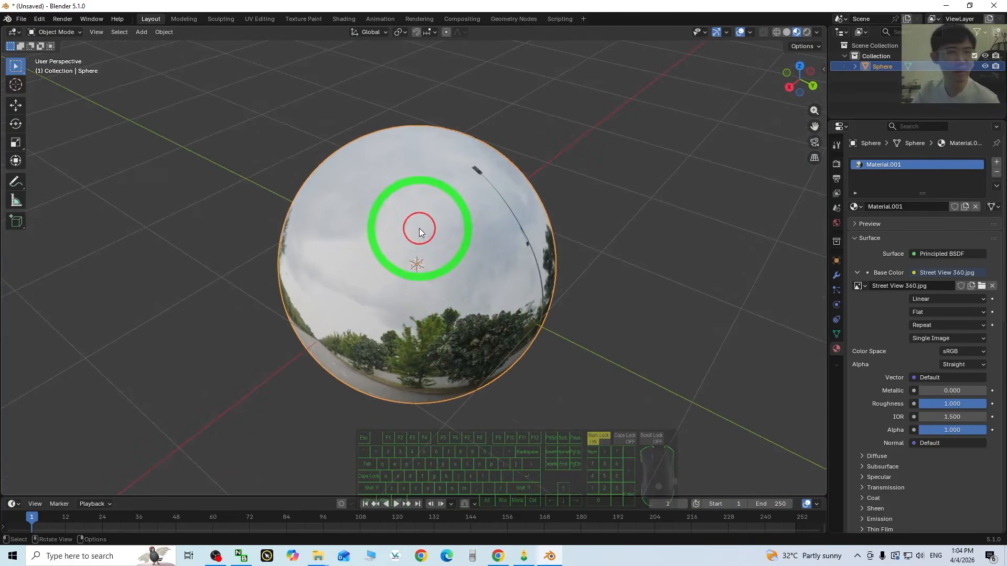
drag(303, 7, 470, 44)
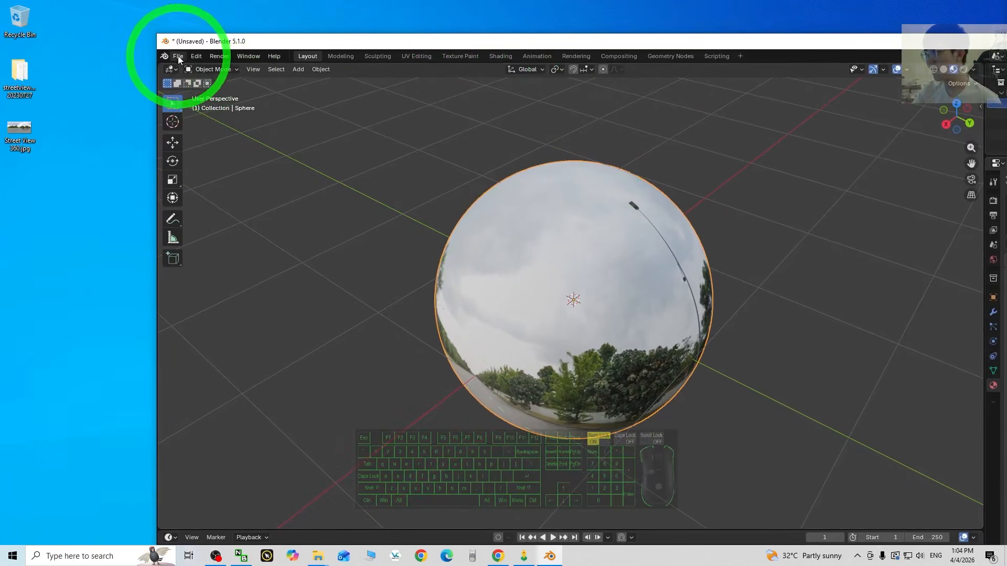
click(178, 56)
mouse_move(209, 216)
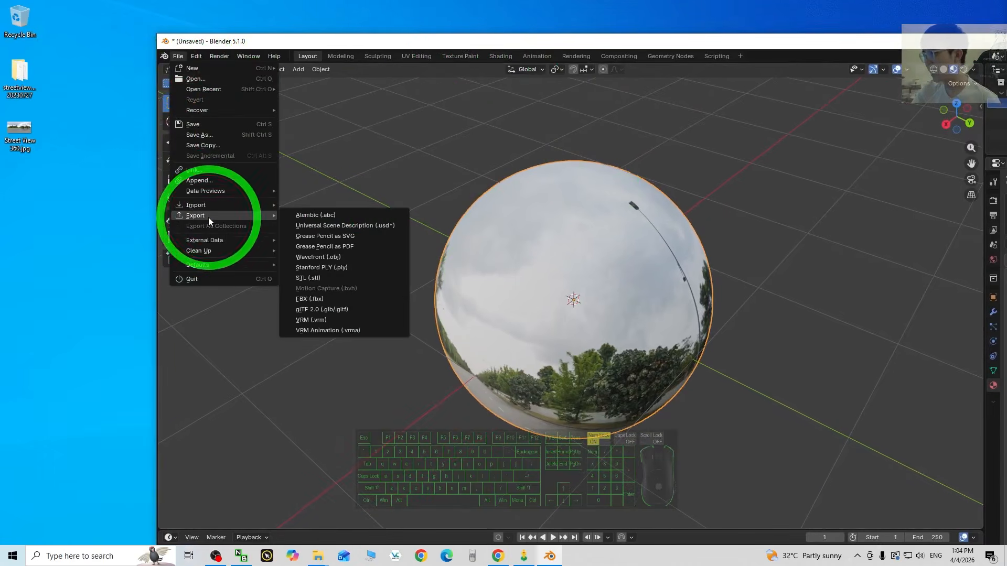
click(302, 299)
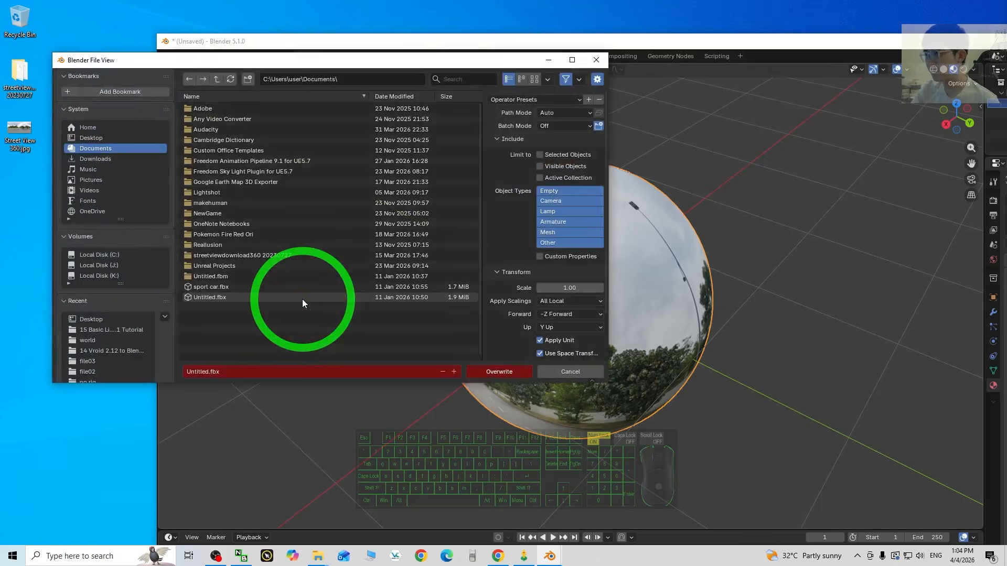
click(88, 137)
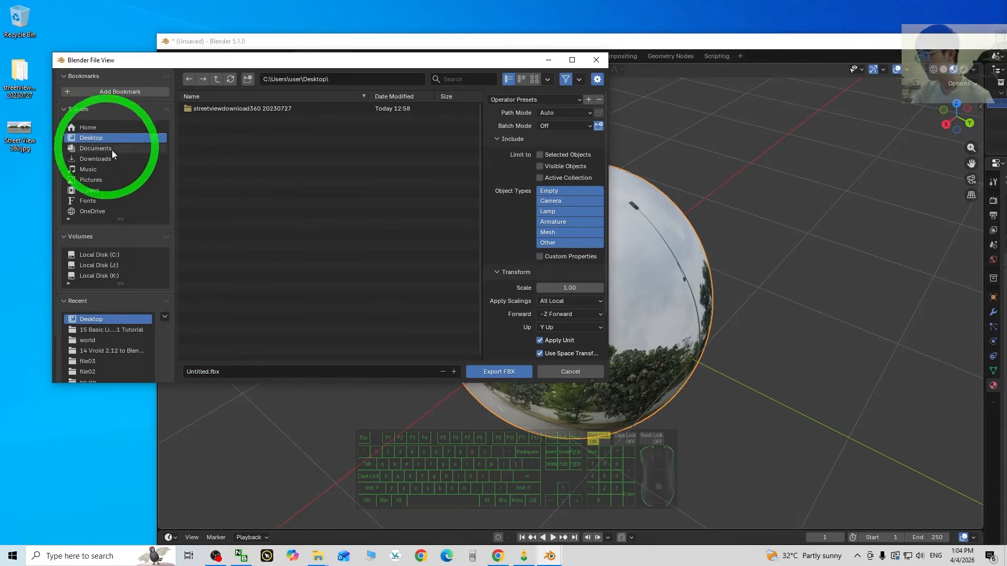
click(242, 370)
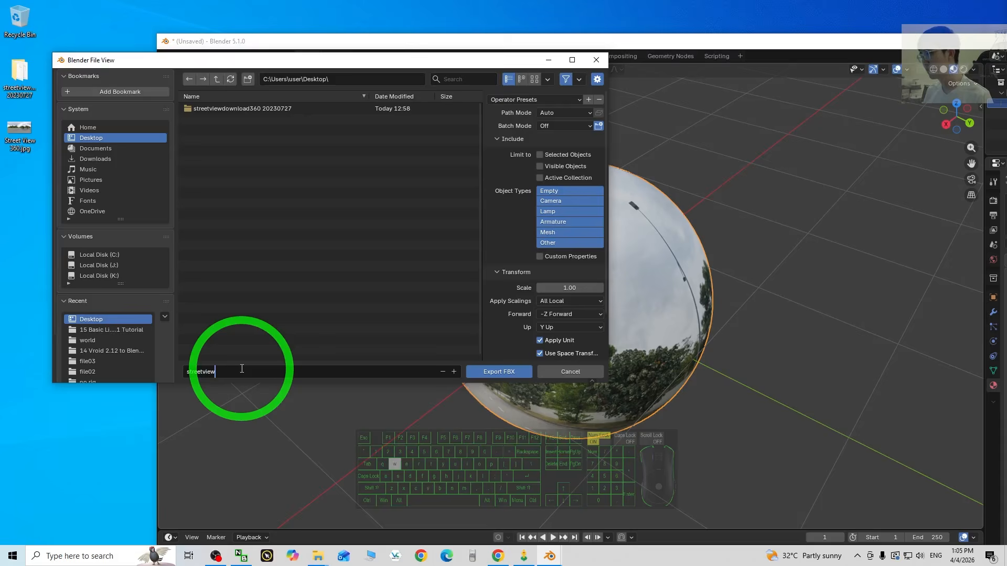
Step: Set the export's path mode to Copy with embedded textures and export the FBX file
click(551, 113)
click(549, 183)
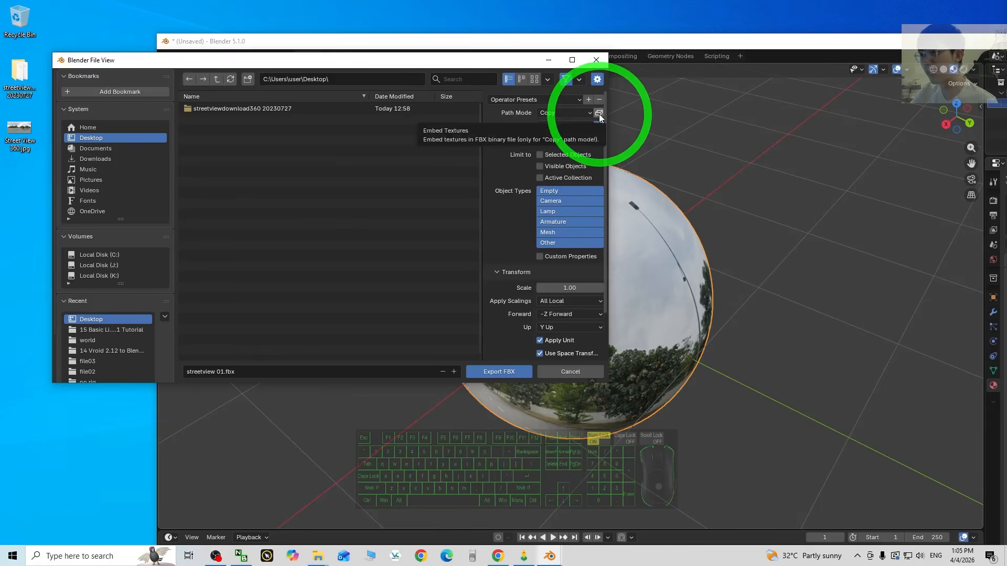
click(599, 113)
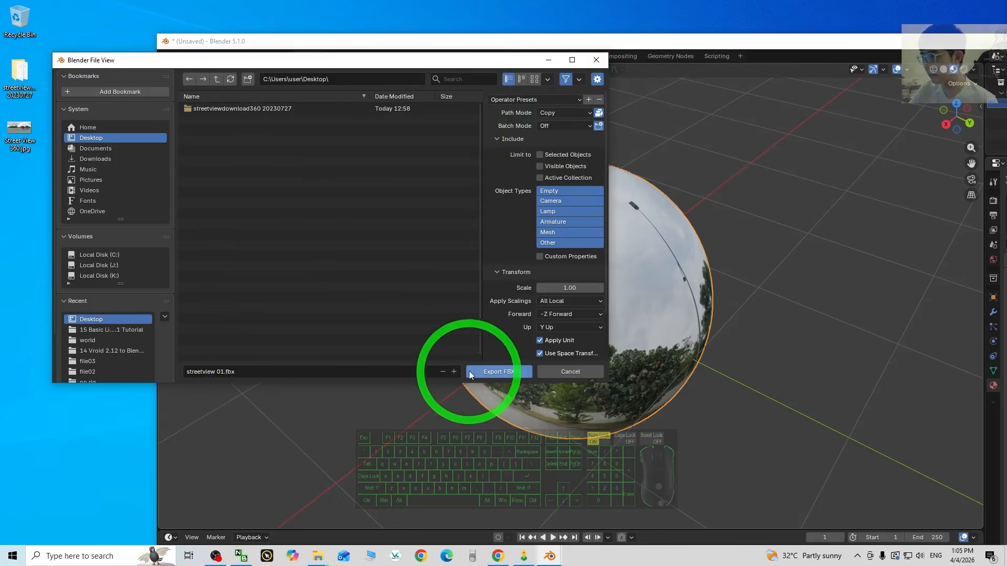
click(497, 372)
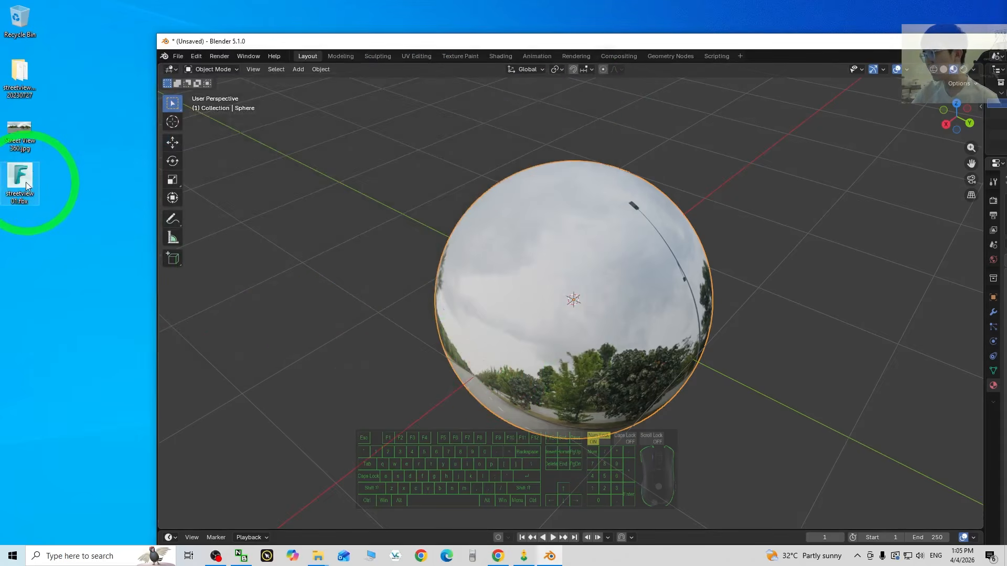
Step: Minimize Blender, open streetview 01.fbx from the desktop in Autodesk FBX Review, and inspect the textured sphere full screen
click(26, 182)
double_click(871, 42)
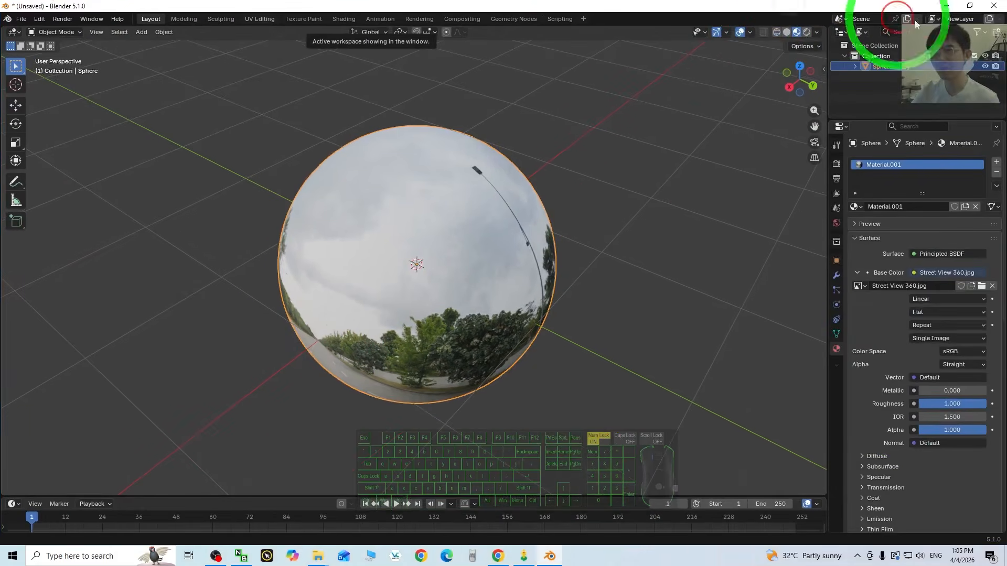
click(944, 7)
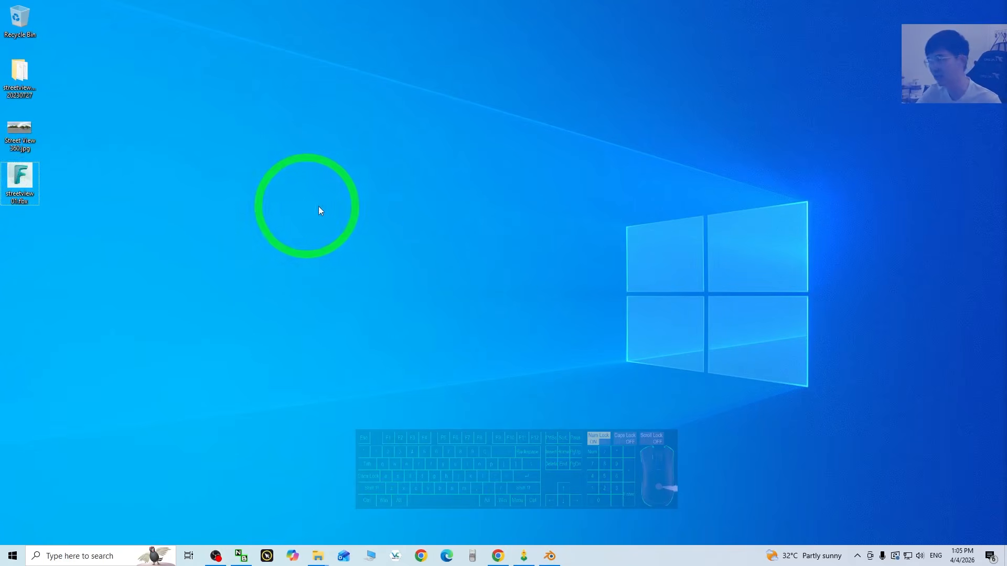
double_click(27, 181)
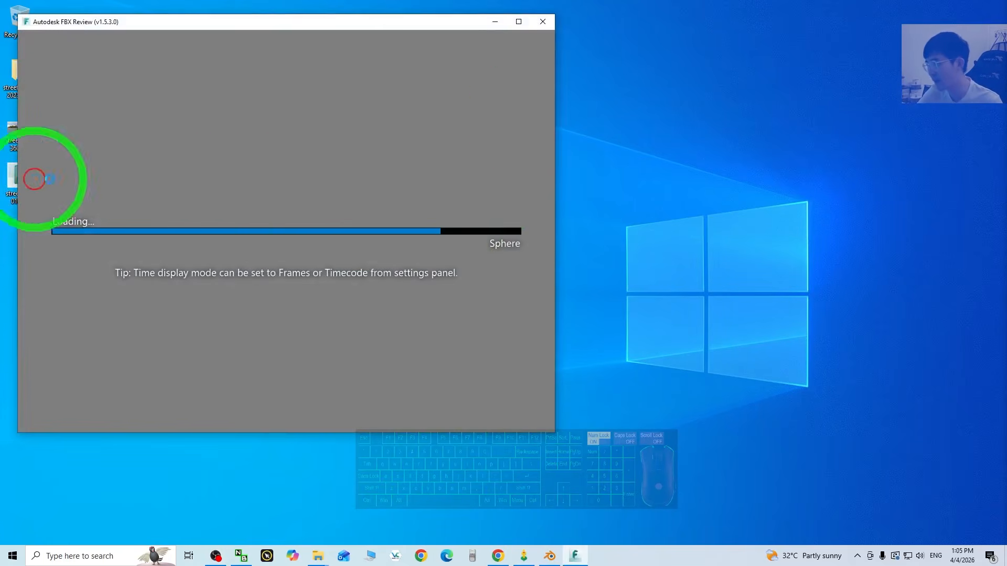
click(519, 20)
scroll(719, 341, up, 5)
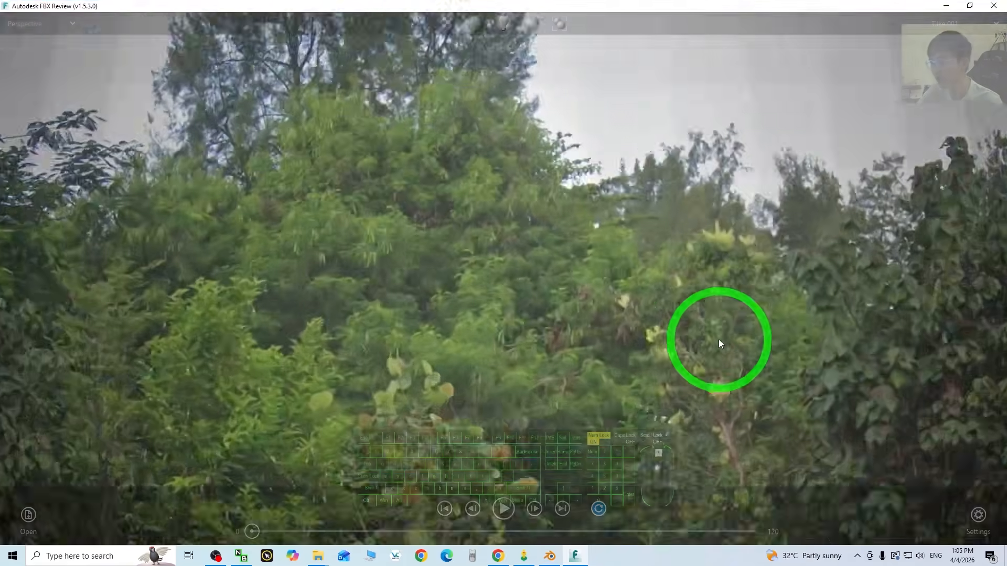
Step: Examine the textured sphere in Autodesk FBX Review from inside and outside in several directions, and minimize the viewer
scroll(554, 330, down, 3)
scroll(554, 327, down, 4)
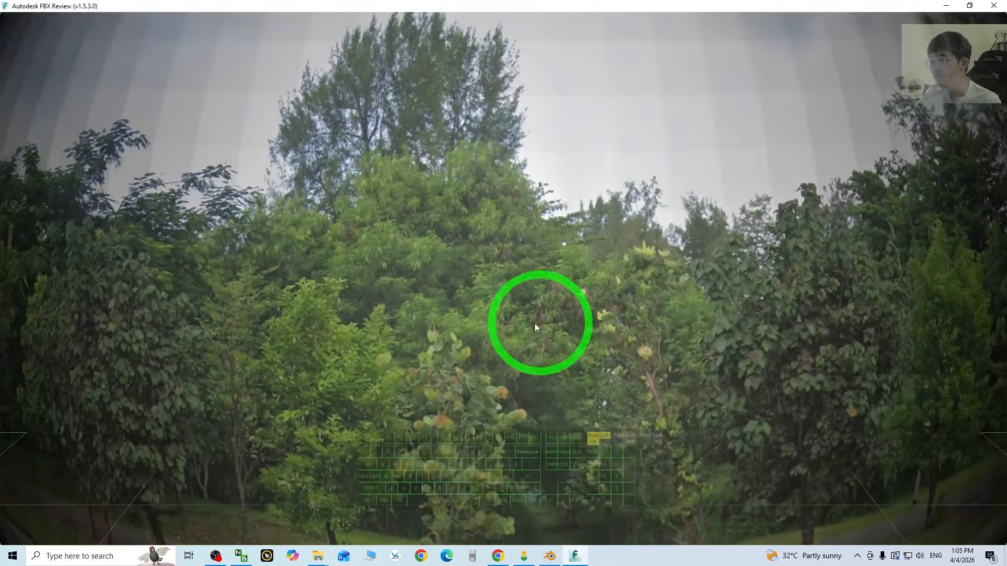
drag(534, 323, 660, 336)
scroll(661, 335, down, 5)
drag(513, 302, 574, 291)
scroll(556, 299, up, 8)
drag(630, 307, 680, 229)
scroll(669, 241, down, 8)
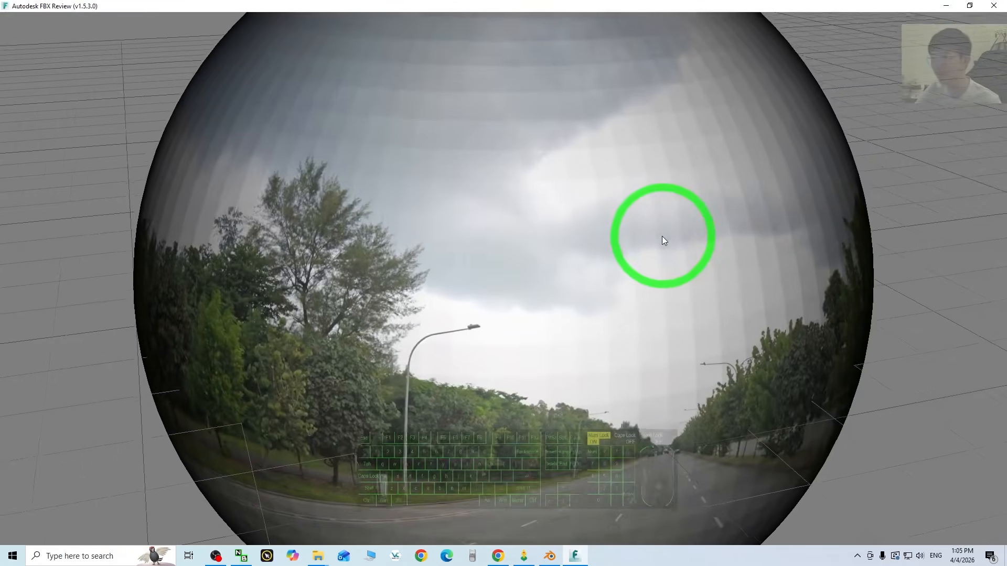
drag(674, 270, 951, 10)
click(949, 8)
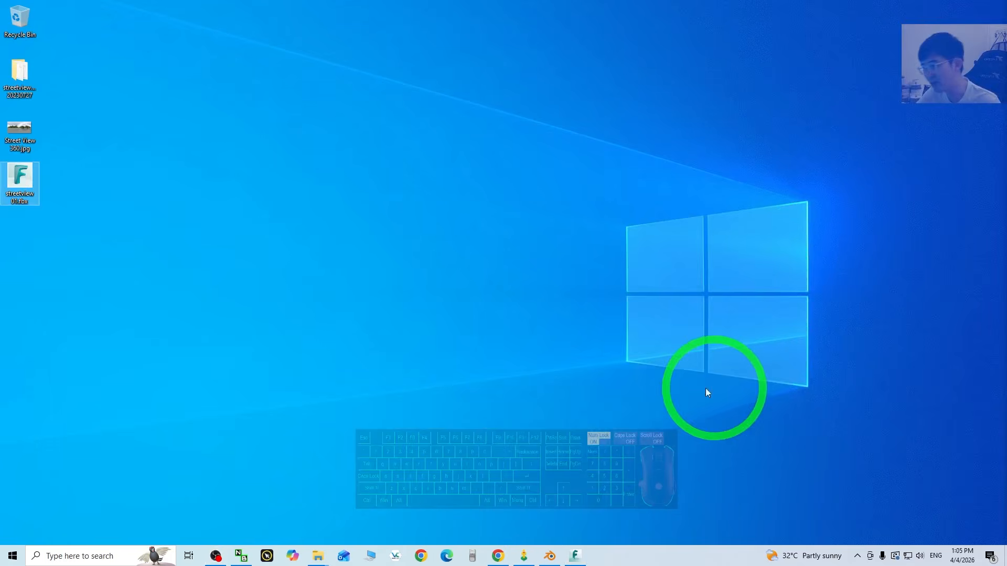
Step: Launch iClone v8.7 and reduce its window so the FBX file on the desktop is accessible
click(102, 556)
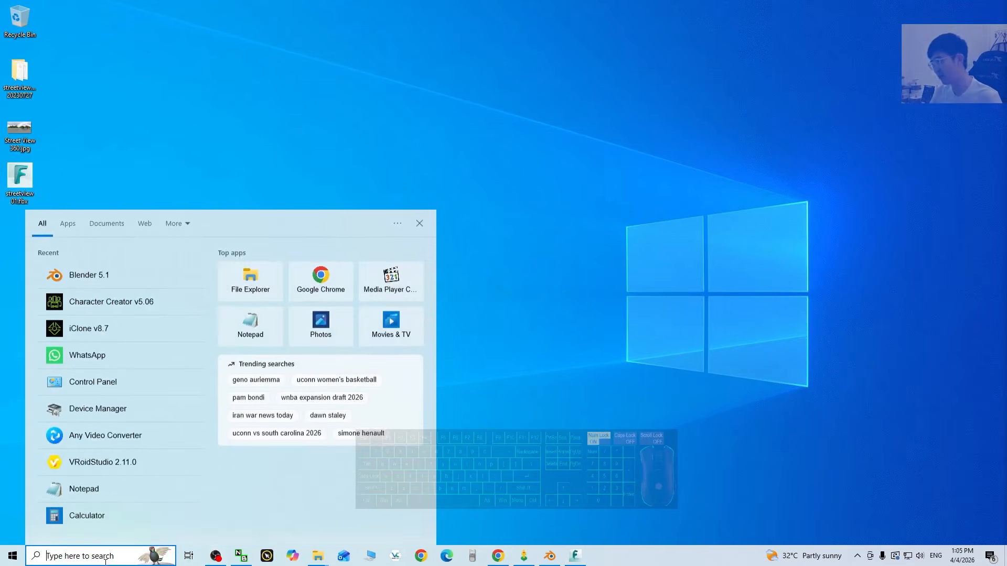
click(81, 334)
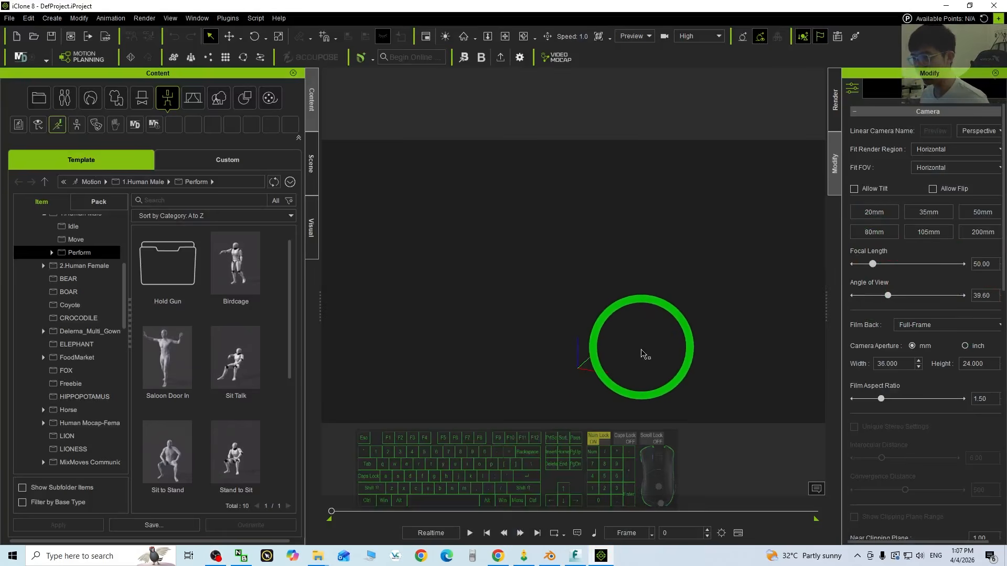
click(614, 351)
click(590, 329)
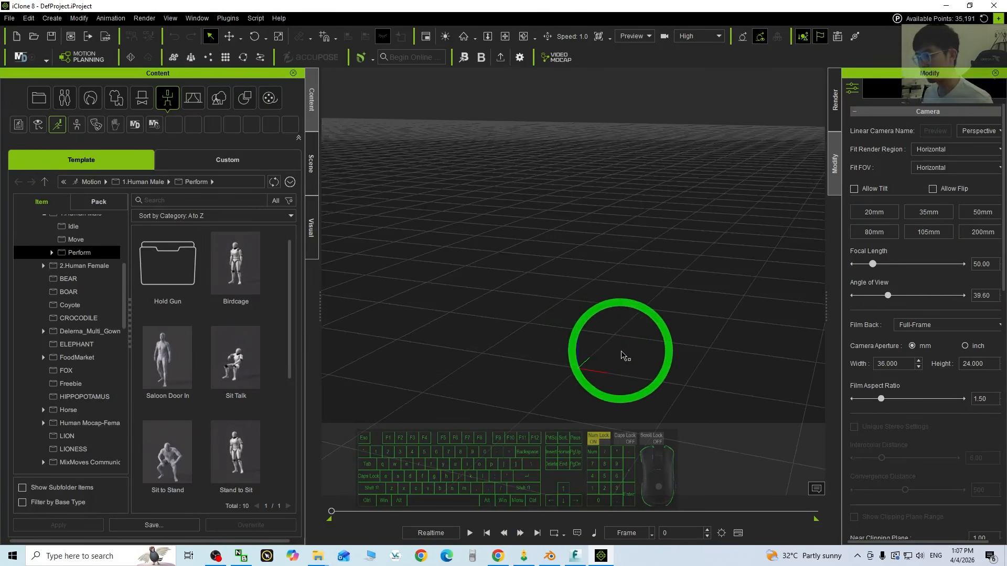
click(600, 315)
double_click(480, 6)
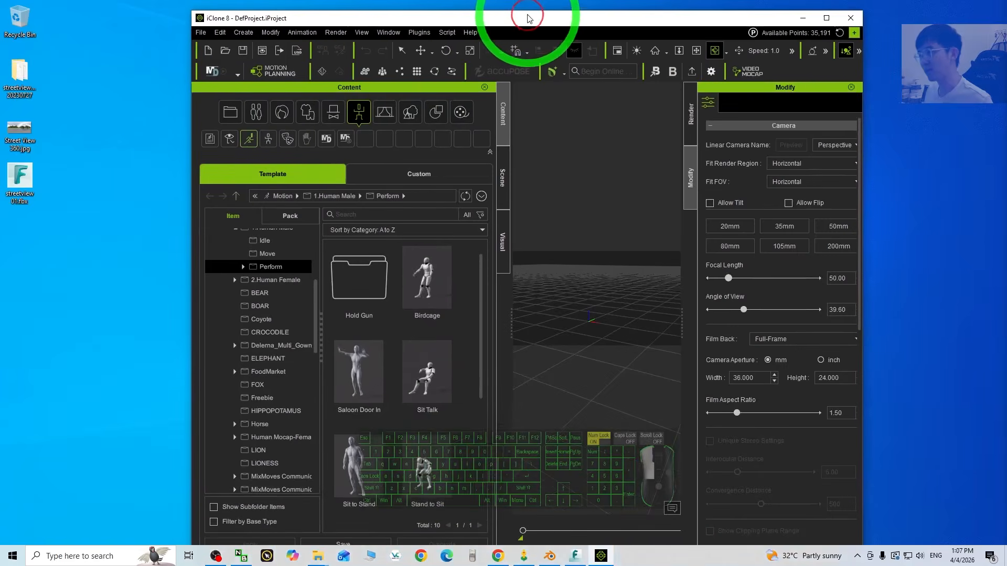
Step: Import streetview 01.fbx from the desktop into iClone, converting all with the original frame rate kept, and maximize the window
drag(33, 180, 588, 322)
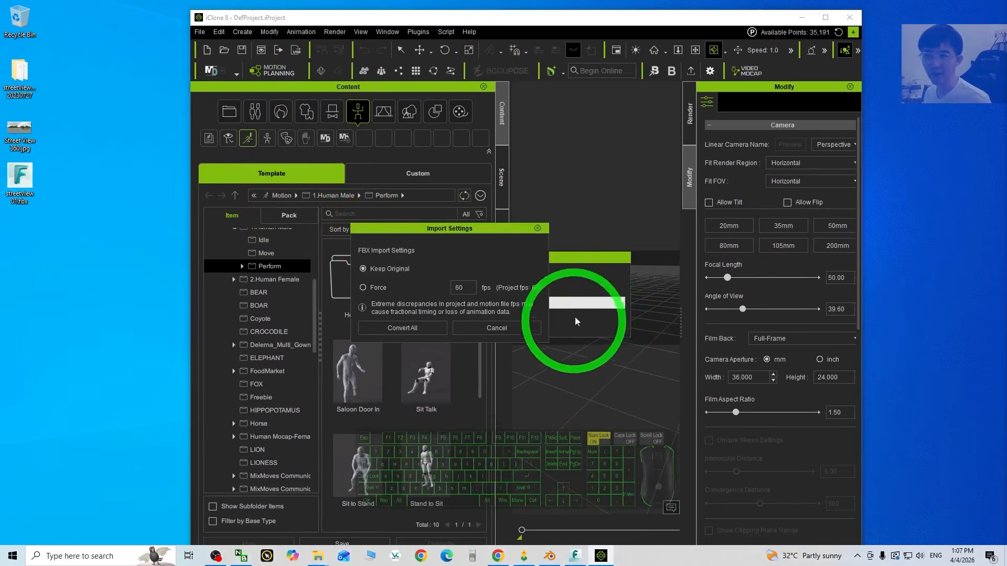
click(404, 329)
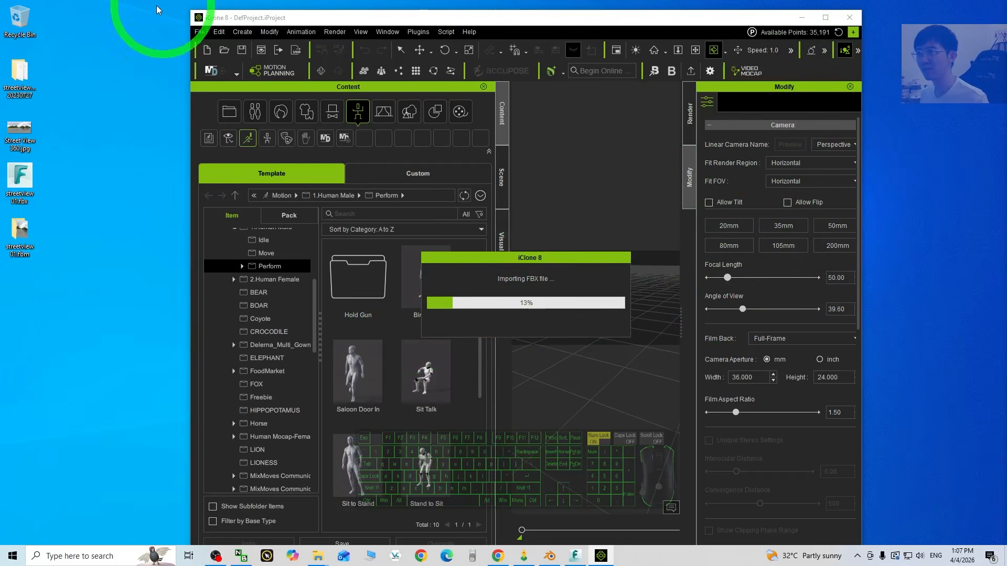
click(826, 17)
key(x)
key(c)
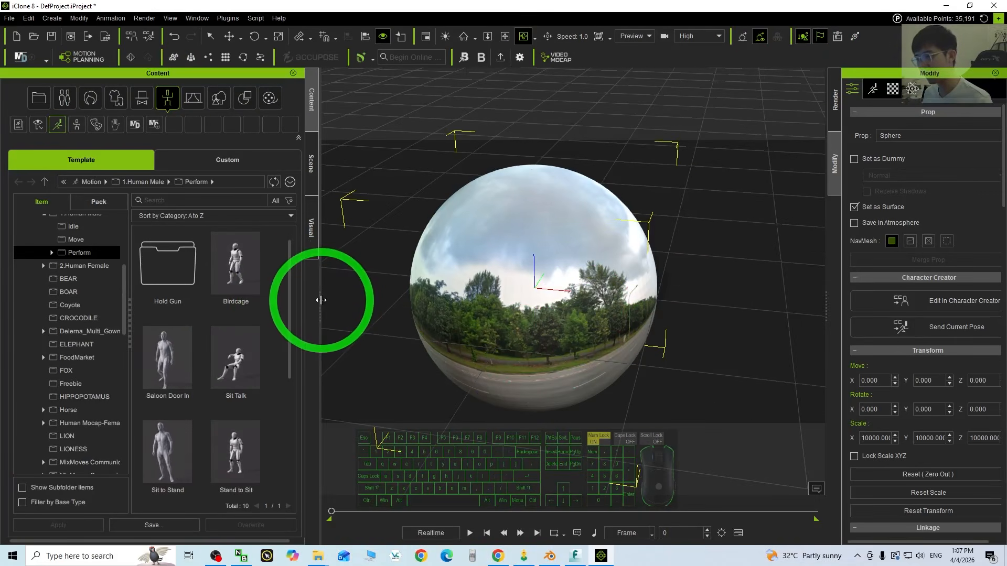
Step: Widen the viewport, scale the sphere up uniformly to about 23450, and check it from inside and outside
drag(321, 300, 228, 300)
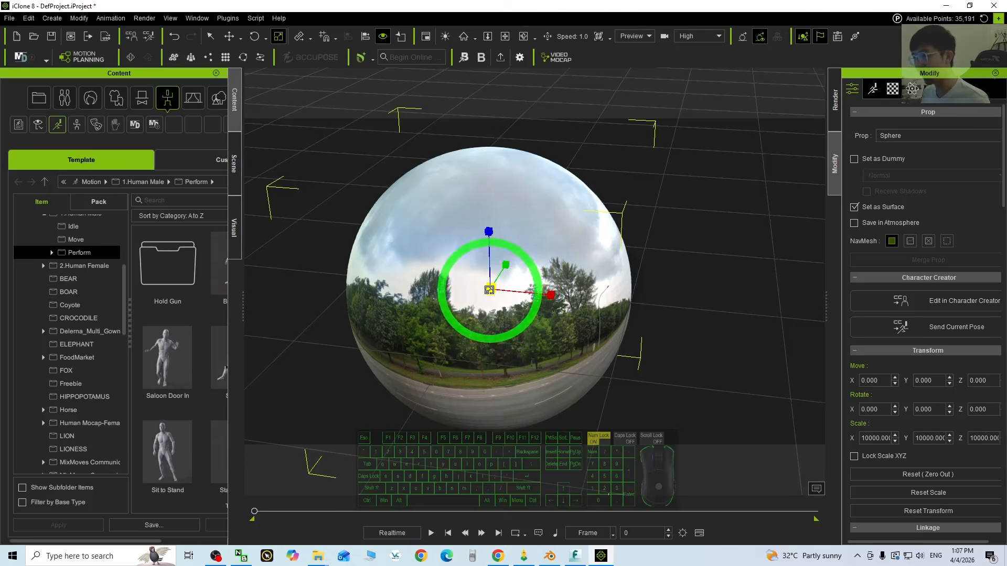
drag(489, 289, 447, 300)
scroll(532, 359, up, 10)
key(c)
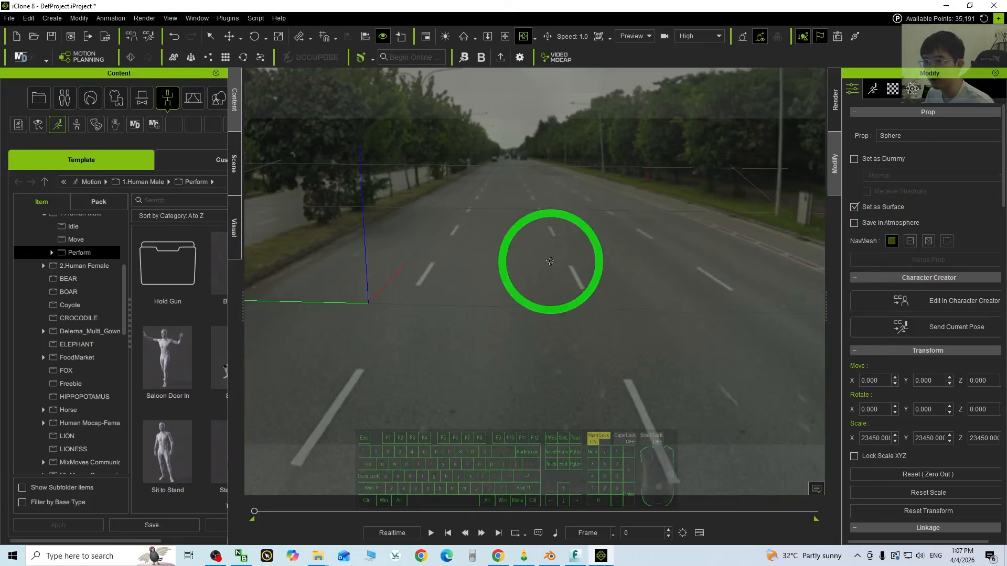
scroll(465, 259, down, 10)
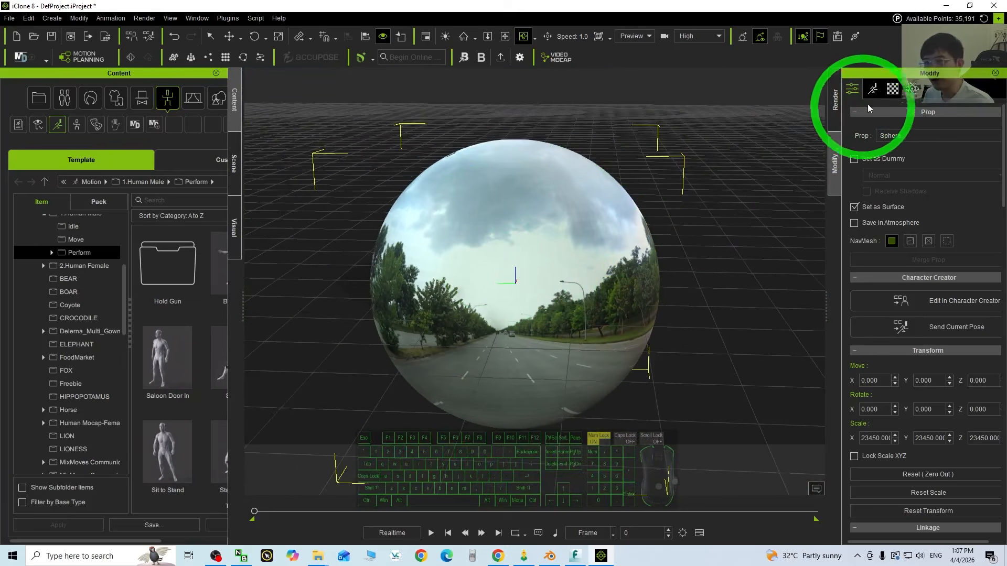
Step: Set the self illumination of the sphere's material Material_001 to 100
click(893, 88)
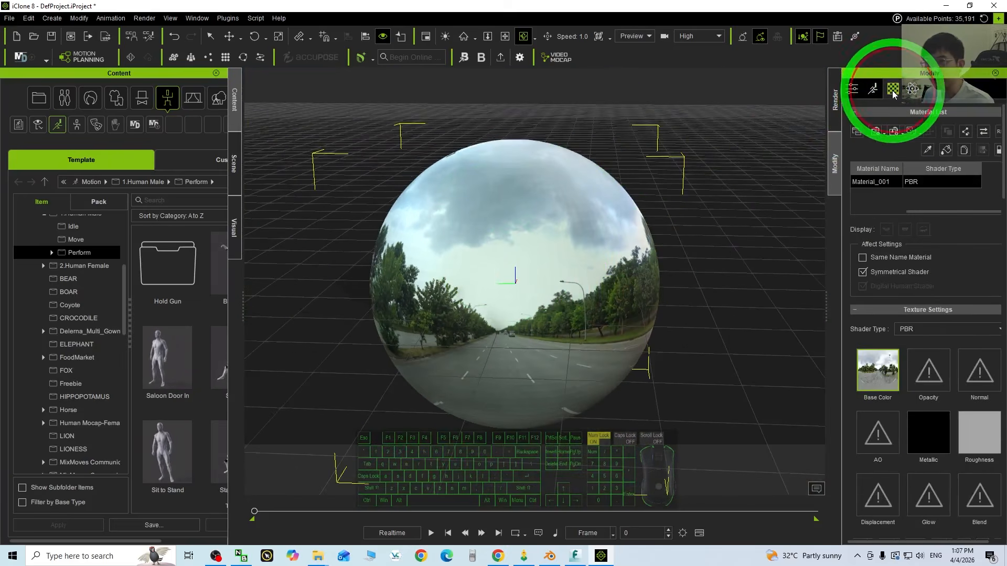
scroll(923, 312, down, 5)
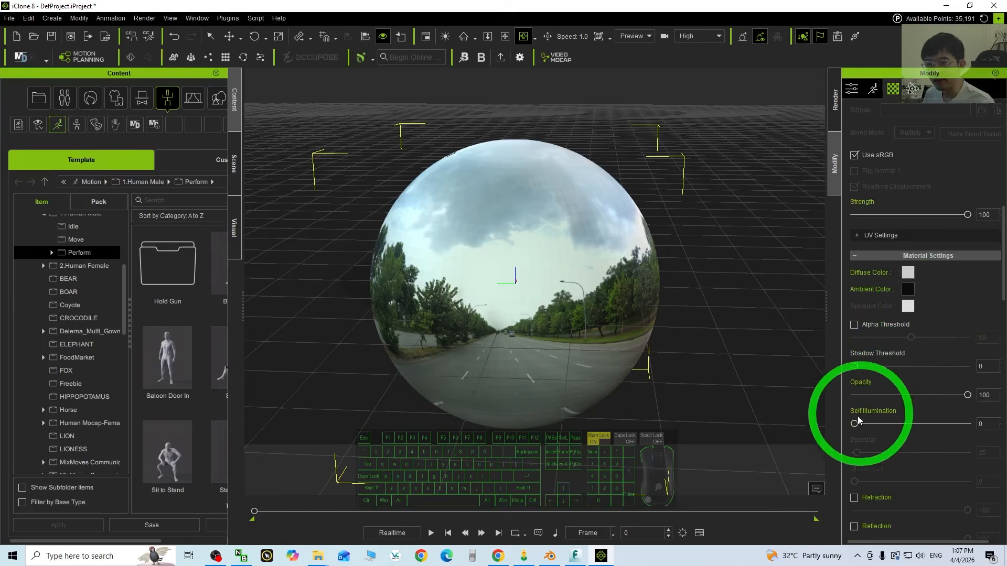
drag(888, 423, 975, 428)
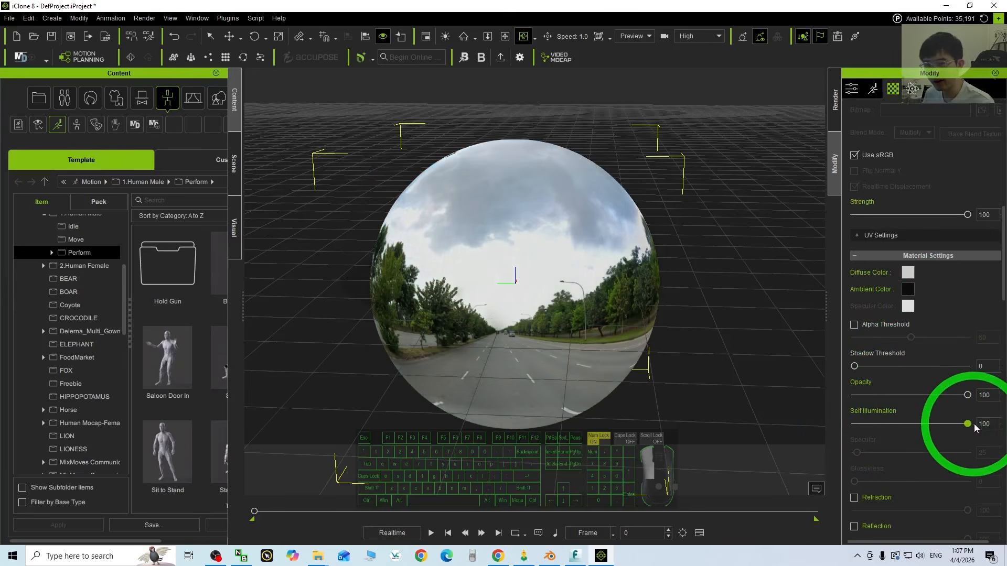
Step: Examine the self-illuminated panorama from inside and outside the sphere, checking the road, trees and sky in several directions
scroll(577, 310, up, 6)
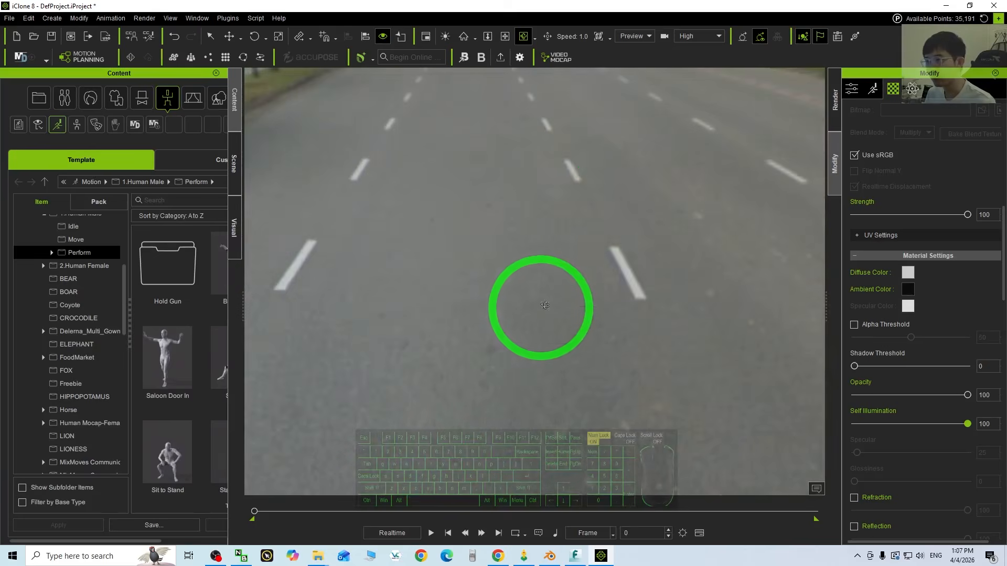
scroll(586, 219, down, 5)
right_drag(498, 419, 423, 341)
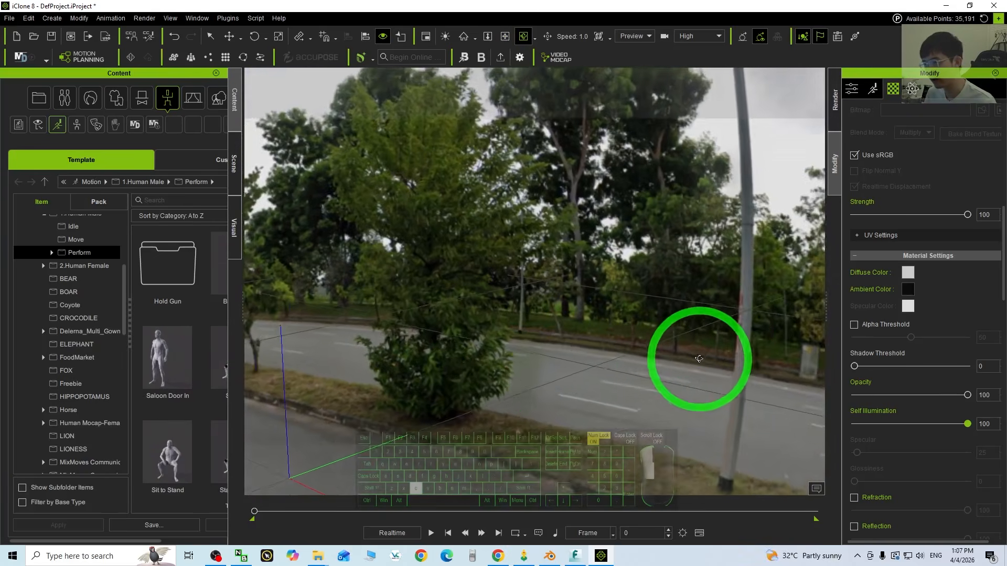
right_drag(699, 358, 651, 326)
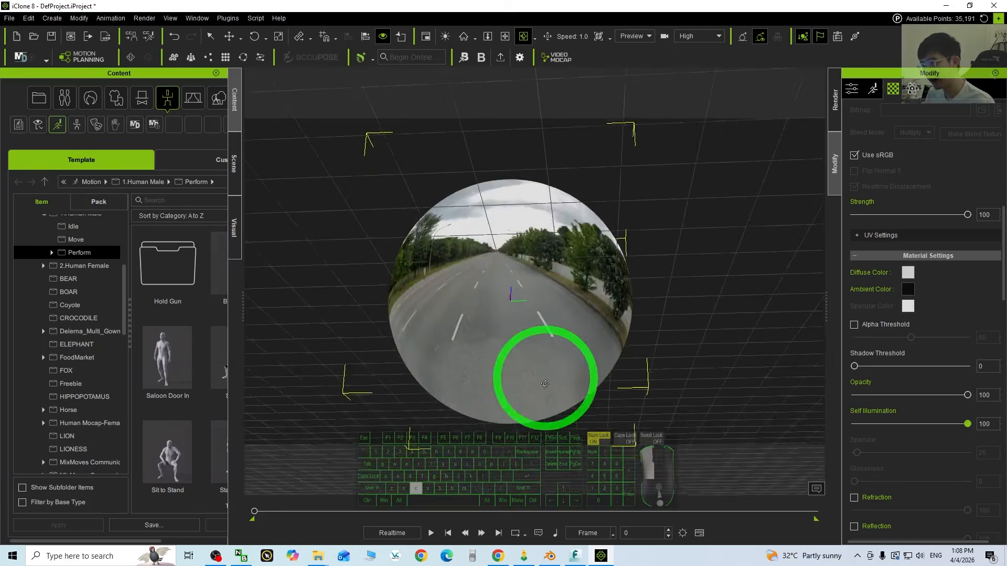
scroll(535, 330, up, 8)
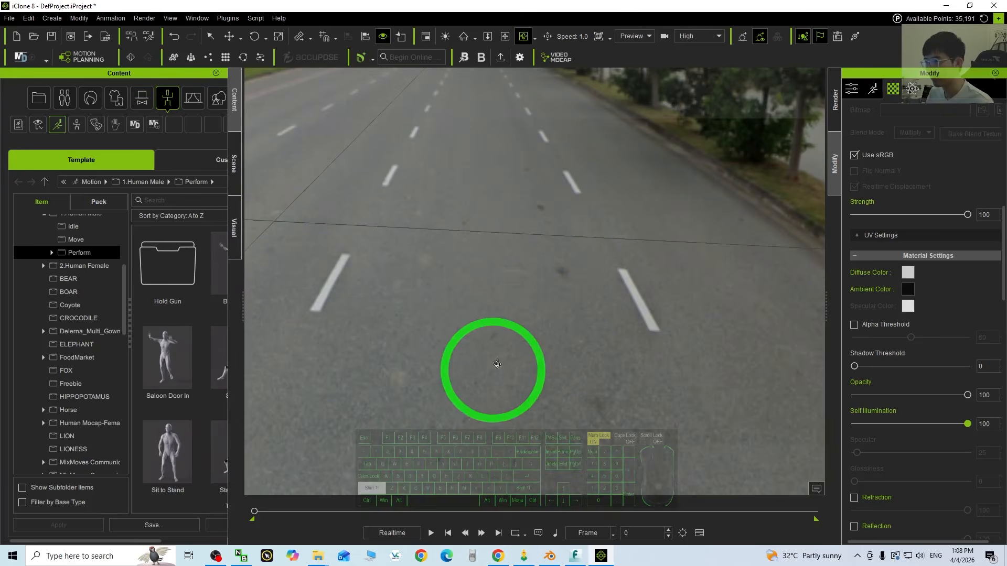
key(x)
drag(577, 367, 612, 468)
drag(601, 325, 304, 231)
key(c)
scroll(523, 243, down, 8)
scroll(519, 258, up, 8)
scroll(443, 250, down, 5)
scroll(443, 250, down, 10)
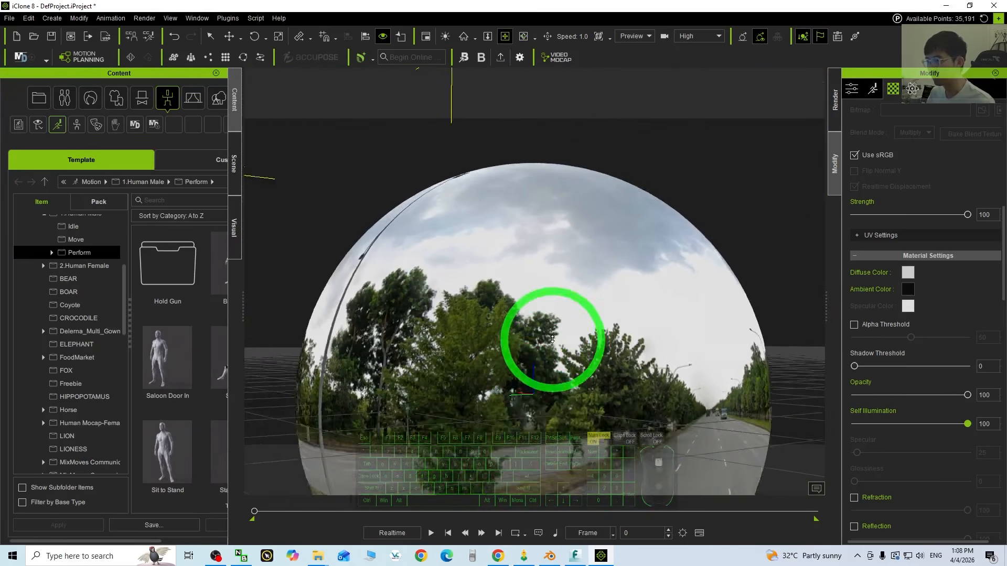
scroll(924, 263, down, 1)
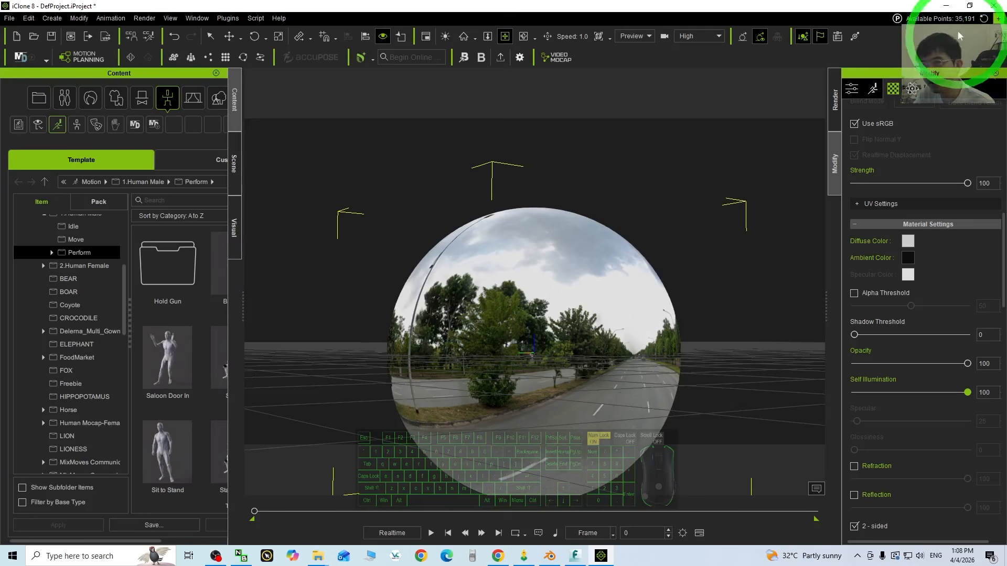
Step: Minimize iClone and create a new Unreal Engine 5.7 project from the Third Person games template
click(947, 6)
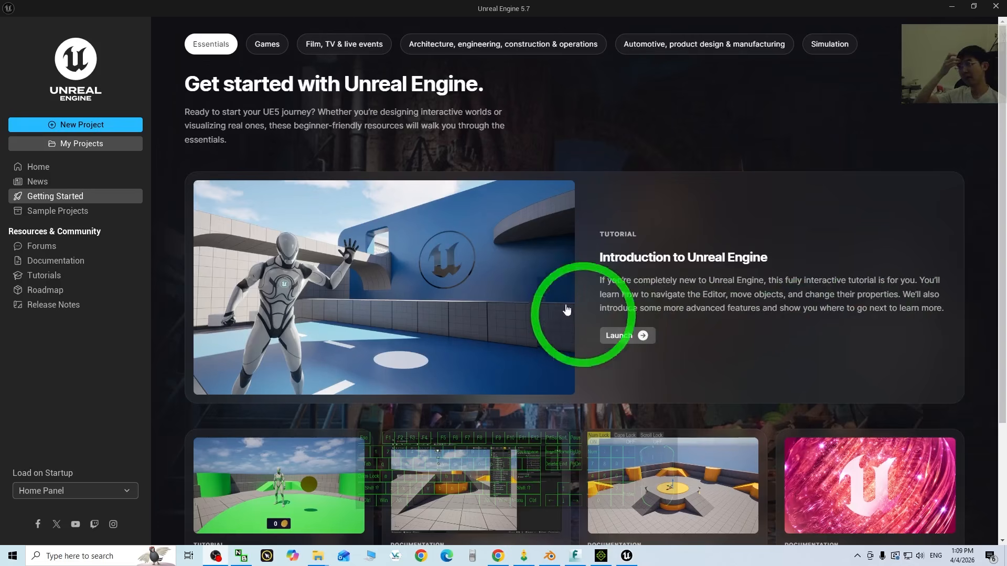
click(70, 126)
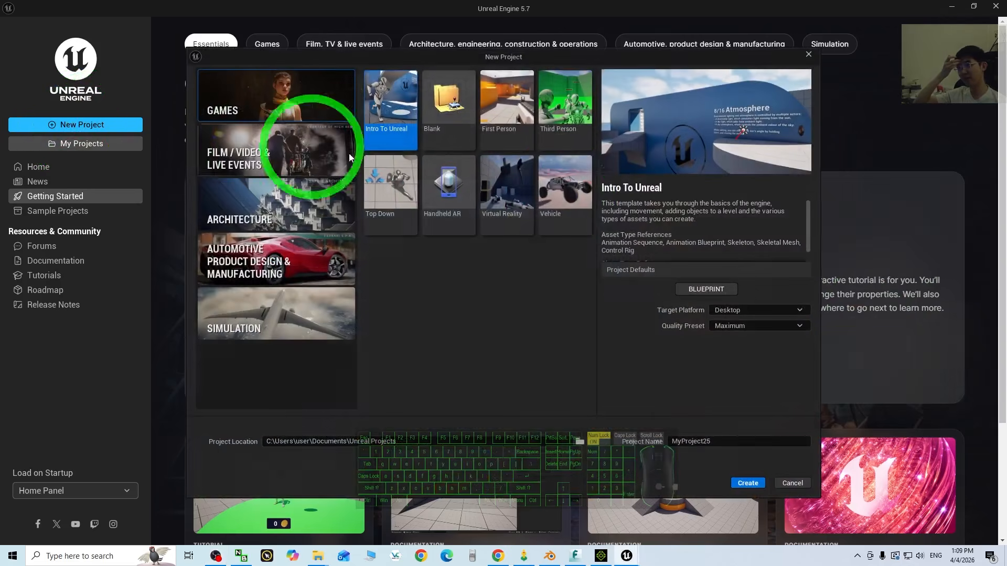
click(564, 102)
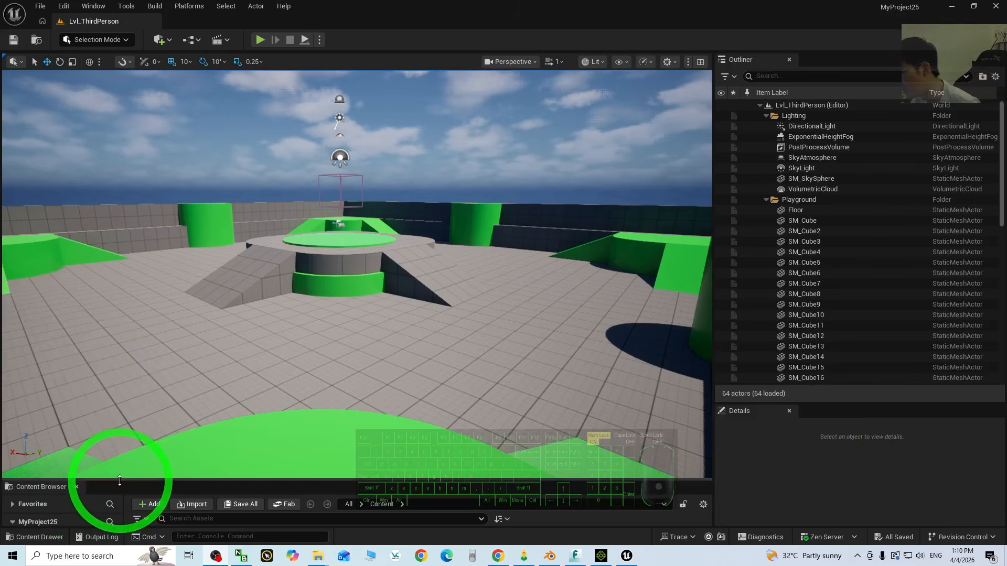
Step: Enlarge the Content Browser, create a folder named steetview in Content, and open it
drag(121, 482, 157, 332)
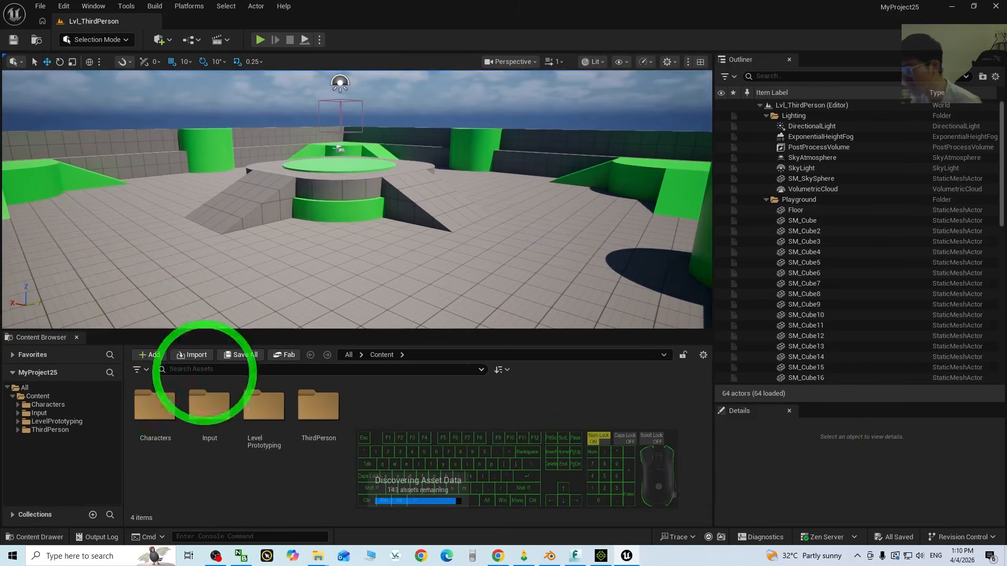
right_click(377, 449)
click(412, 109)
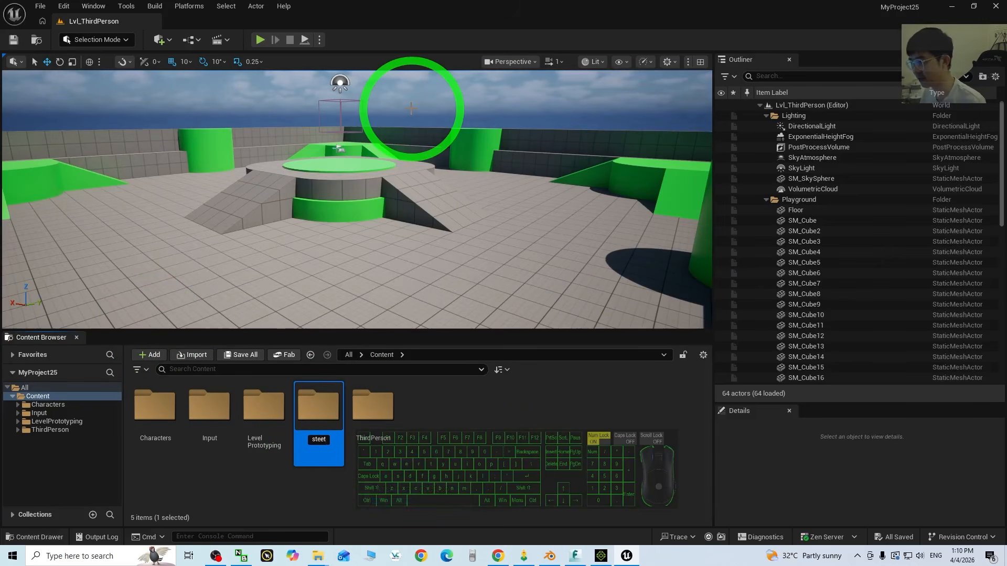
key(Return)
key(Return)
Step: Reduce the Unreal window, import streetview 01.fbx from the desktop into the steetview folder, and maximize the window again
drag(404, 1, 522, 51)
drag(526, 424, 526, 515)
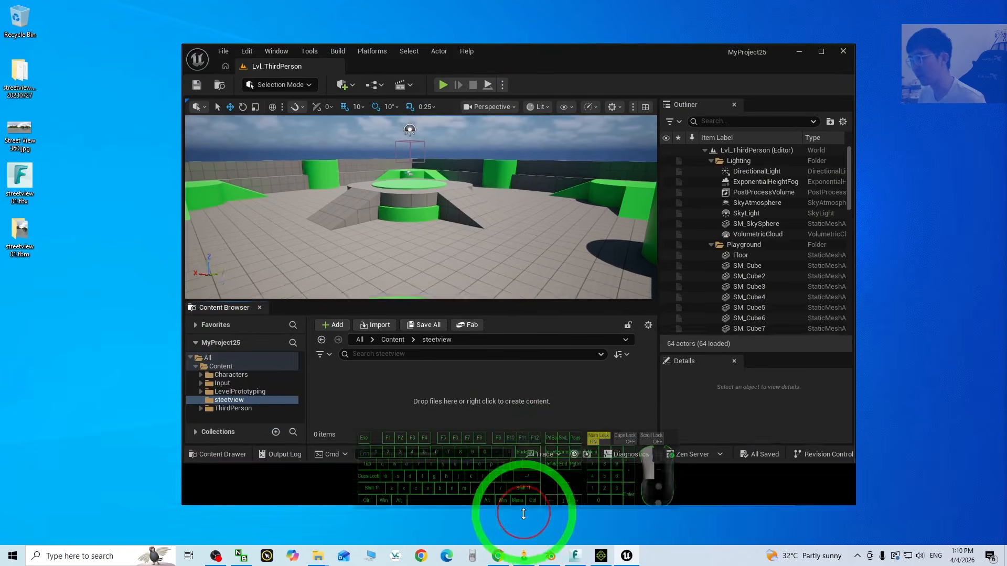
drag(20, 179, 386, 433)
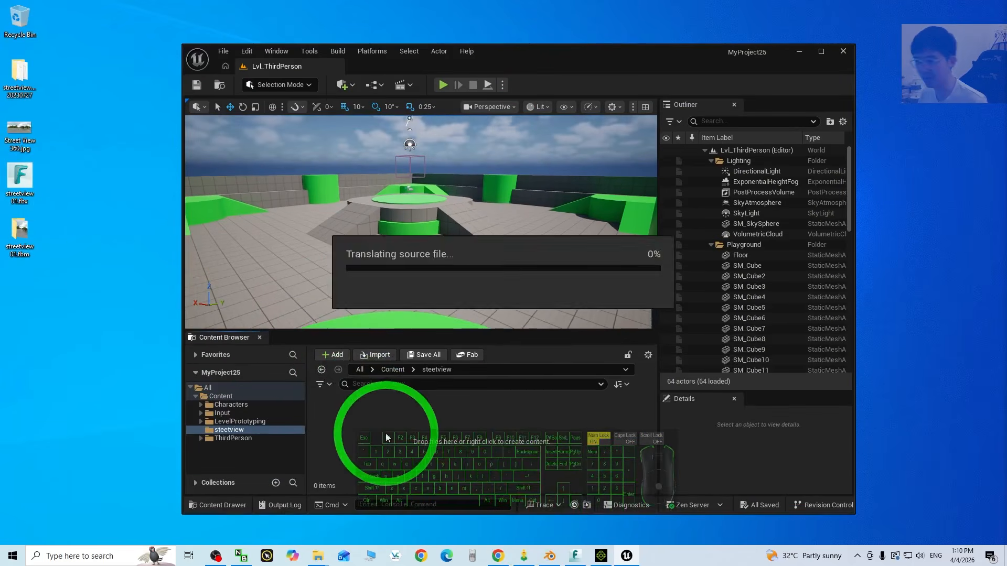
click(631, 439)
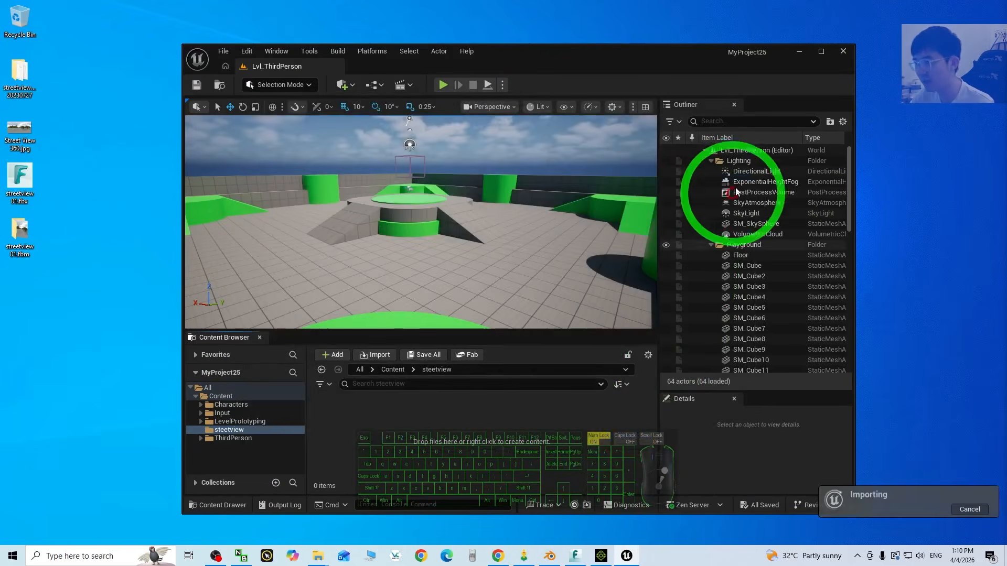
click(821, 52)
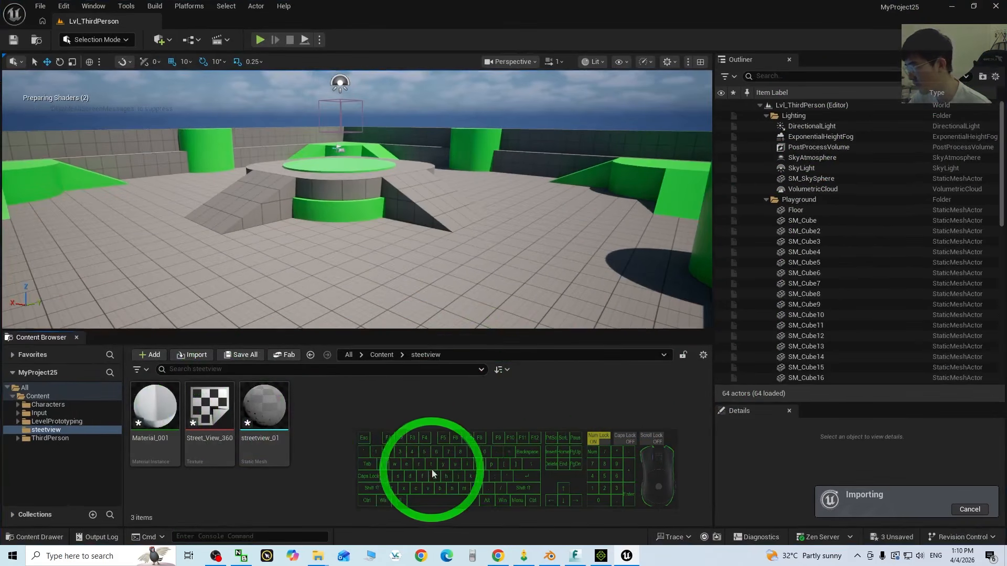
Step: Open the streetview_01 static mesh in a maximized editor and inspect the panorama texture on it from near and far
click(264, 406)
double_click(265, 405)
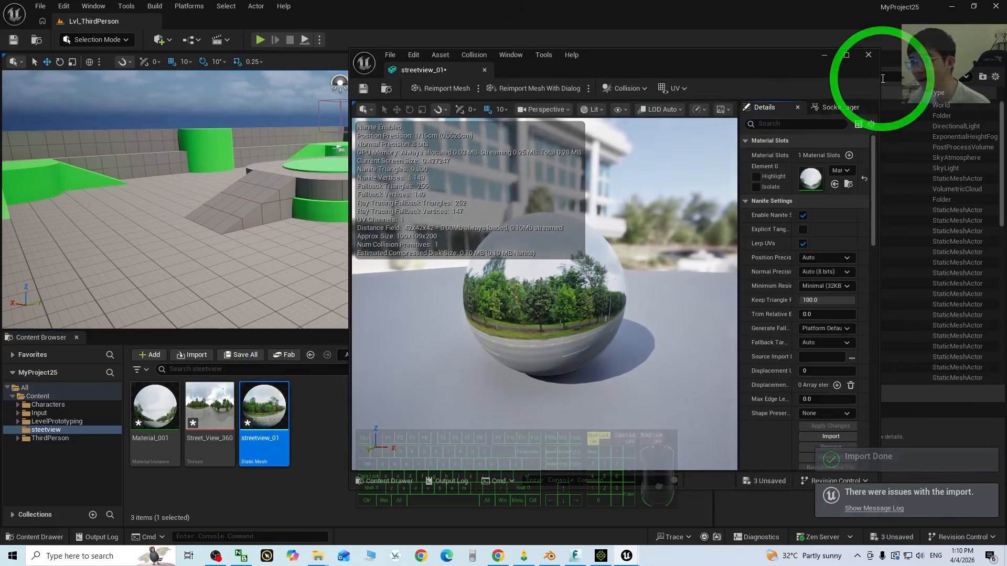
click(847, 56)
scroll(343, 311, up, 6)
scroll(410, 338, down, 5)
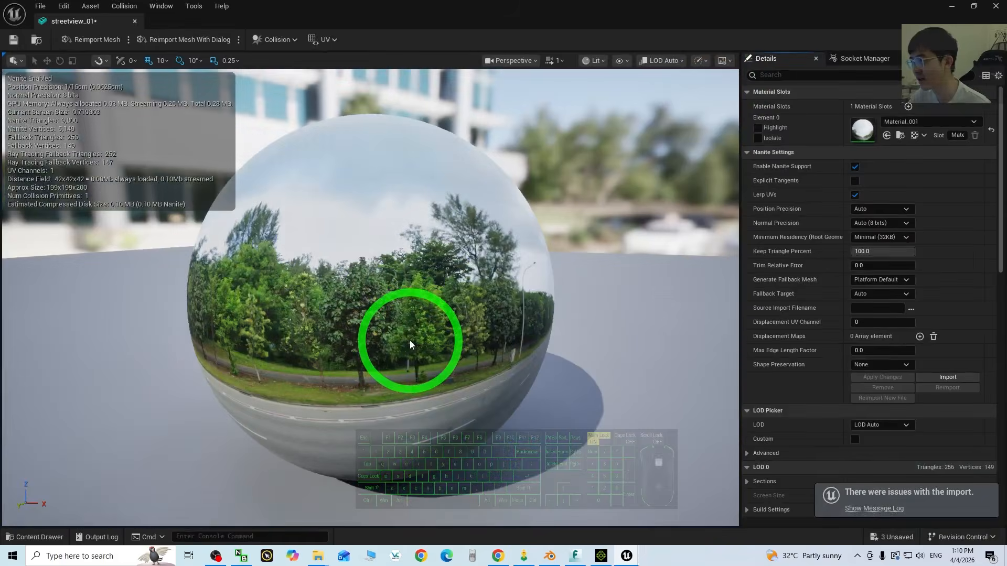
scroll(378, 341, up, 5)
scroll(375, 342, down, 5)
scroll(376, 342, up, 5)
drag(377, 341, 284, 342)
scroll(507, 369, down, 5)
scroll(507, 369, down, 5)
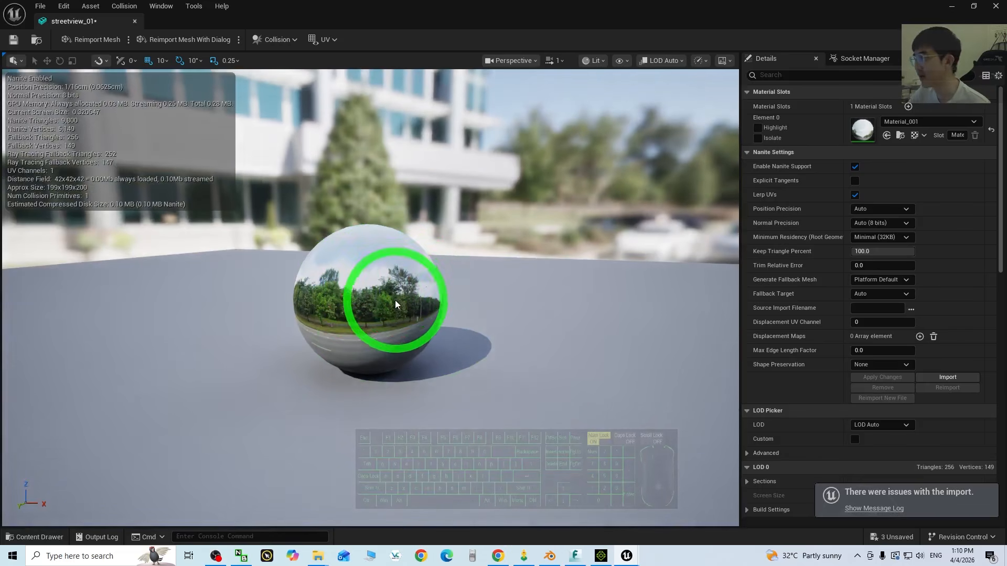
Step: Check the sphere's Material_001, close the asset editors, and force delete that material from the steetview folder
click(867, 137)
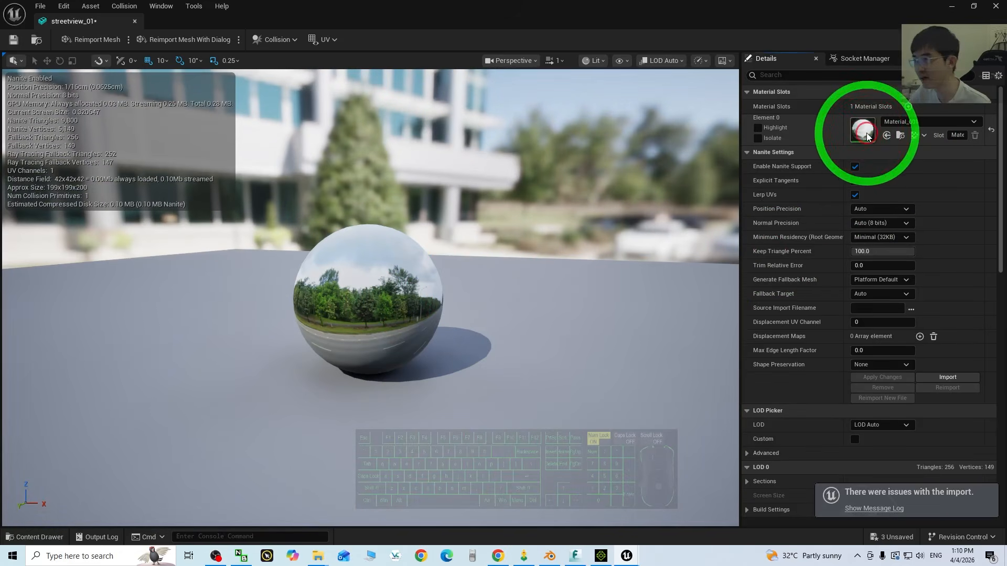
scroll(449, 310, down, 5)
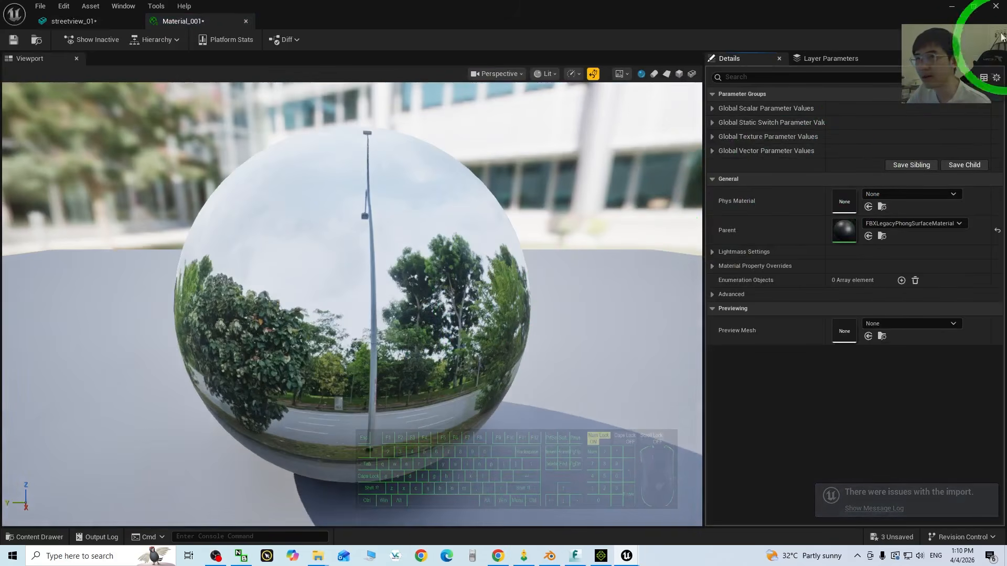
click(994, 7)
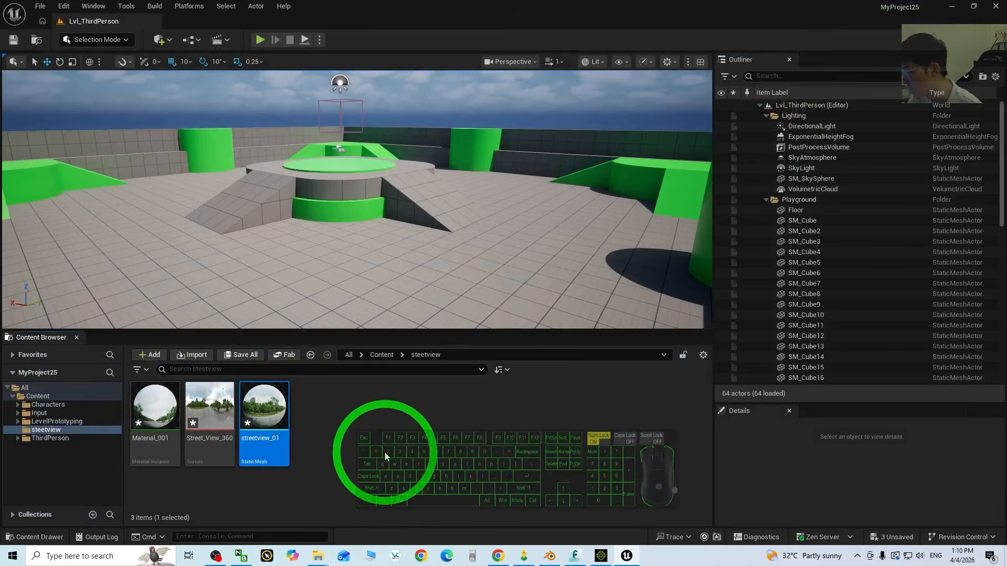
click(157, 408)
key(Delete)
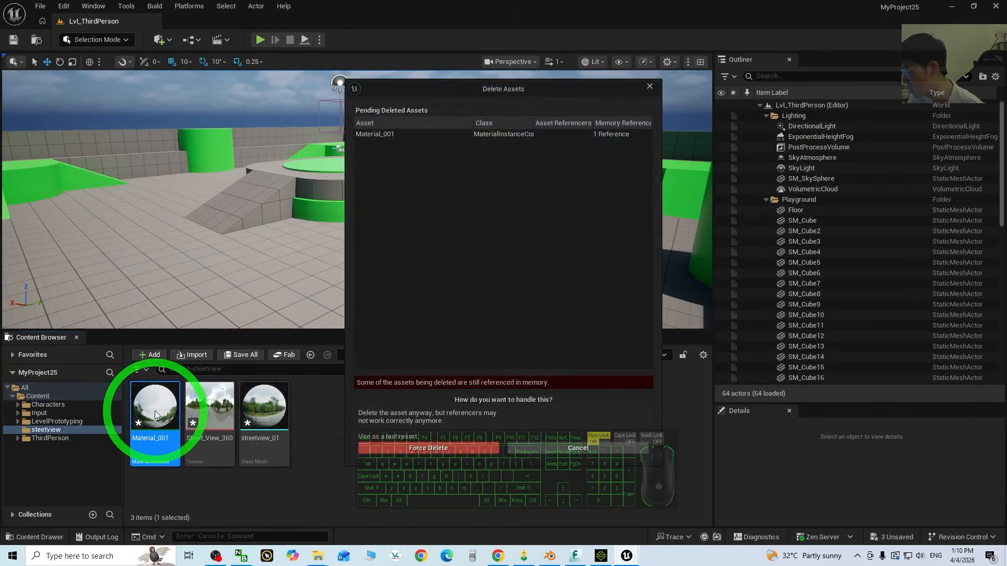
click(405, 455)
click(355, 439)
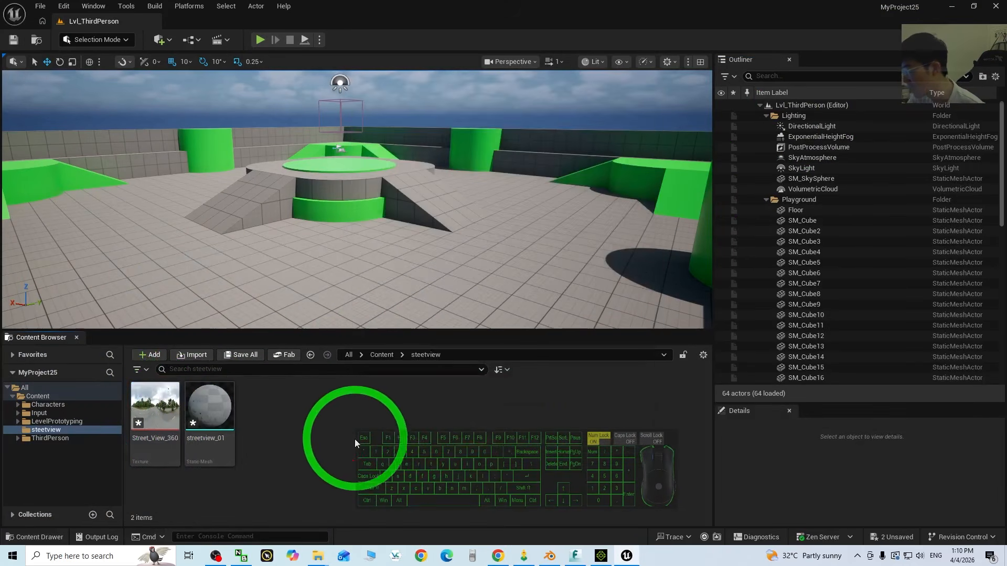
Step: Create a new material named streetview01 in the steetview folder
right_click(302, 446)
mouse_move(333, 225)
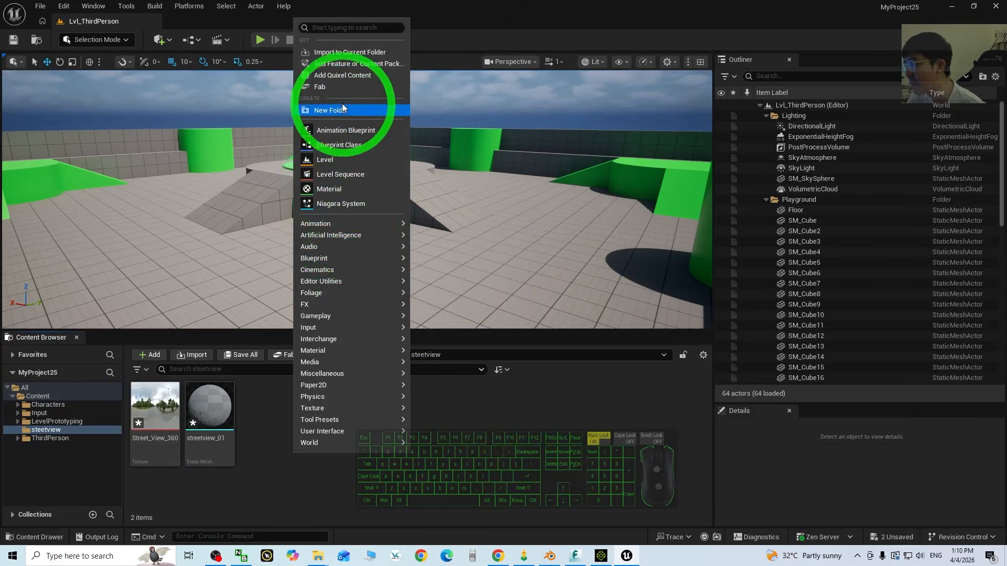
mouse_move(323, 351)
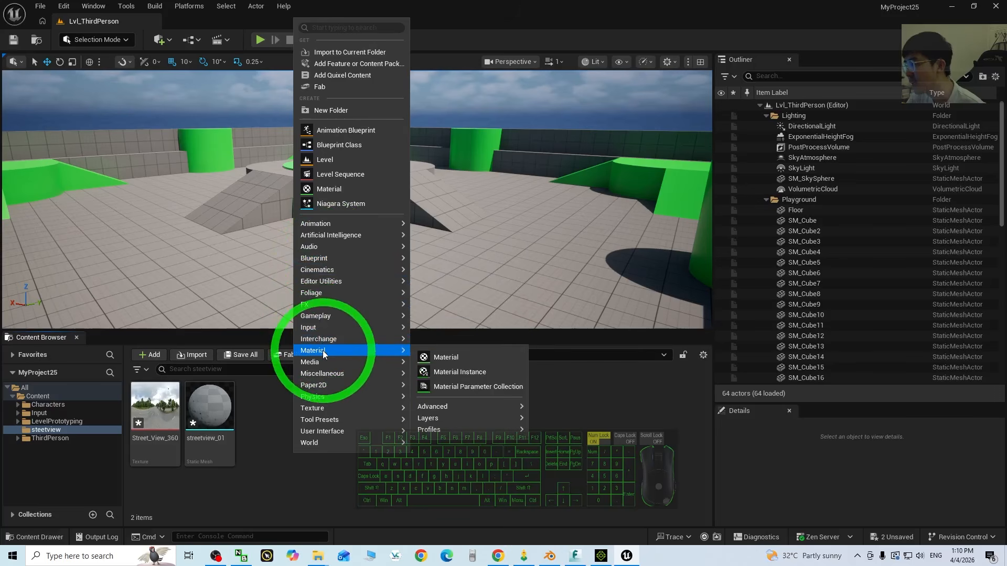
click(446, 357)
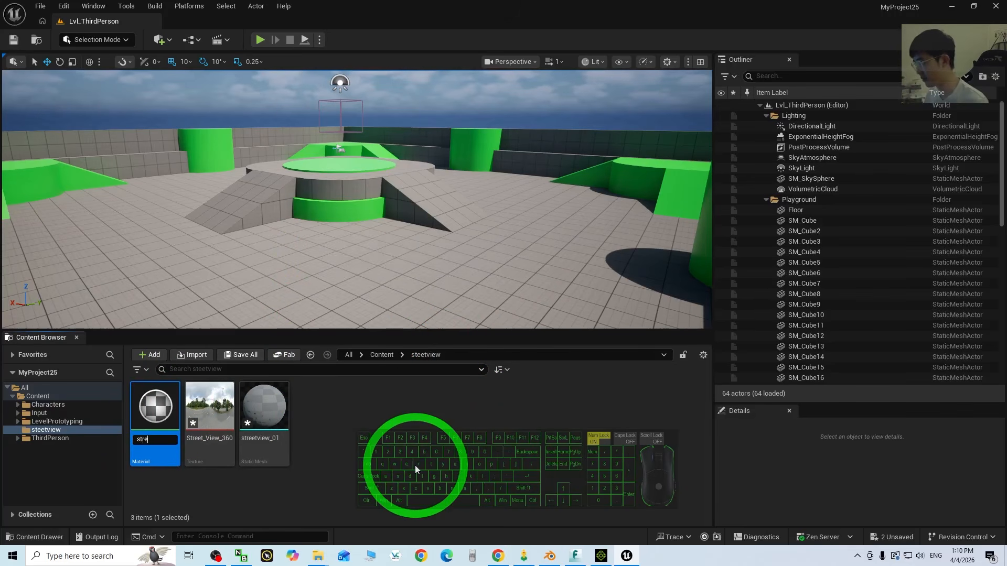
text(streetview01)
key(Return)
Step: Open the streetview01 material in a maximized editor and enable Two Sided
key(Return)
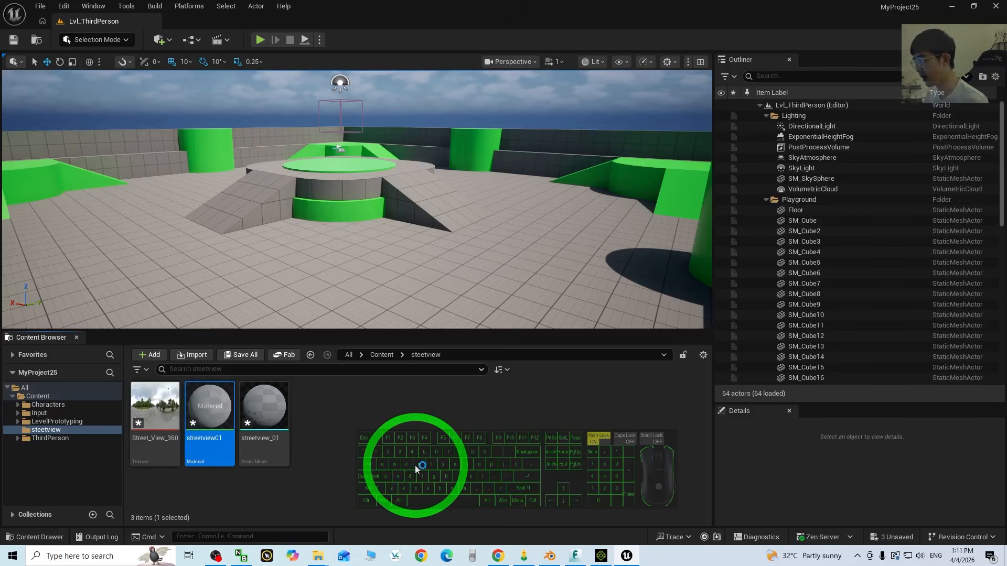
drag(313, 6, 287, 1)
click(338, 283)
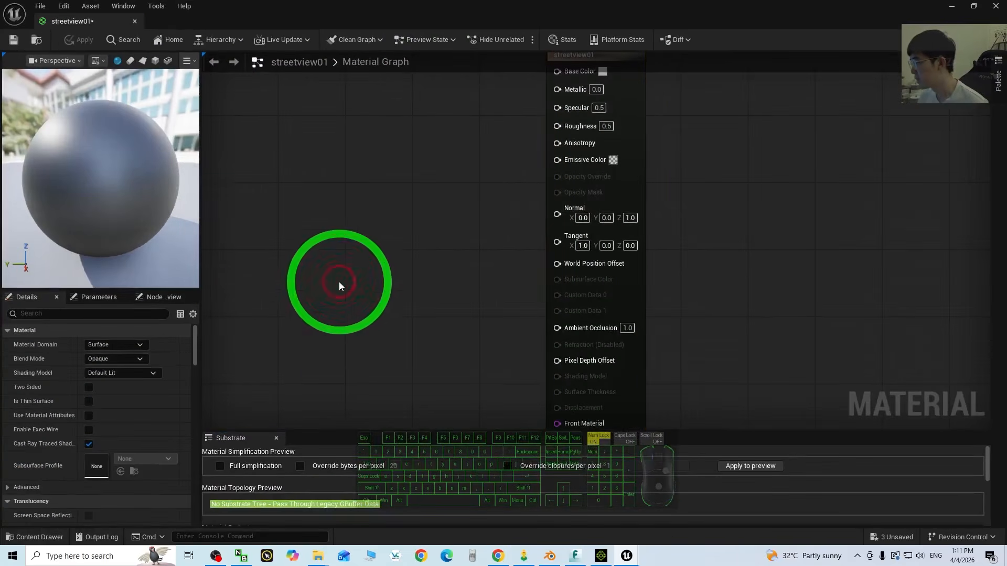
click(88, 387)
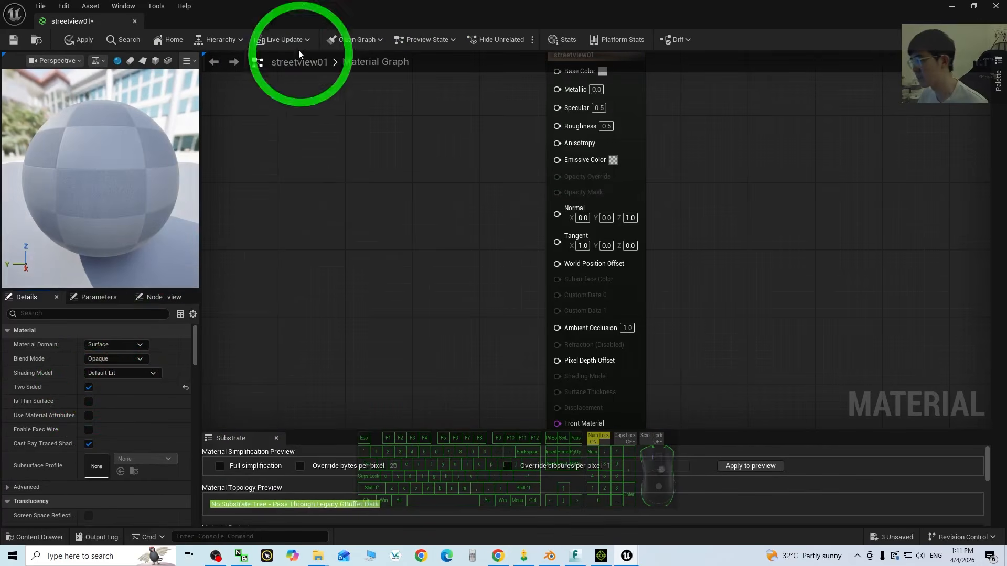
Step: Reduce the material editor, add the Street_View_360 texture to its graph as a Texture Sample, and maximize the editor again
drag(367, 9, 607, 55)
click(247, 407)
drag(160, 414, 696, 273)
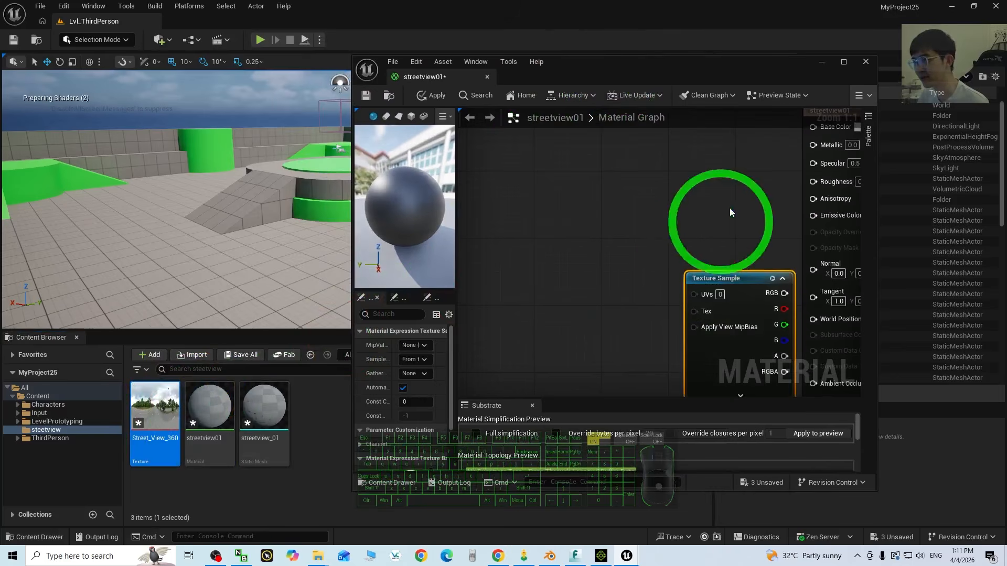
click(843, 62)
drag(476, 224, 402, 201)
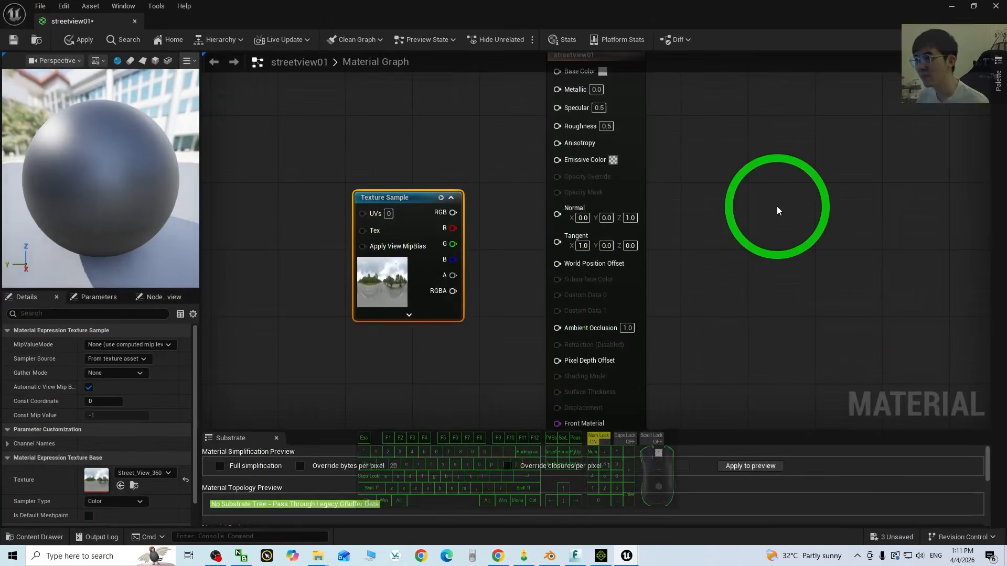
Step: Connect the Texture Sample's RGB output to both Base Color and Emissive Color, and save the material
right_drag(730, 184, 745, 291)
drag(469, 320, 573, 178)
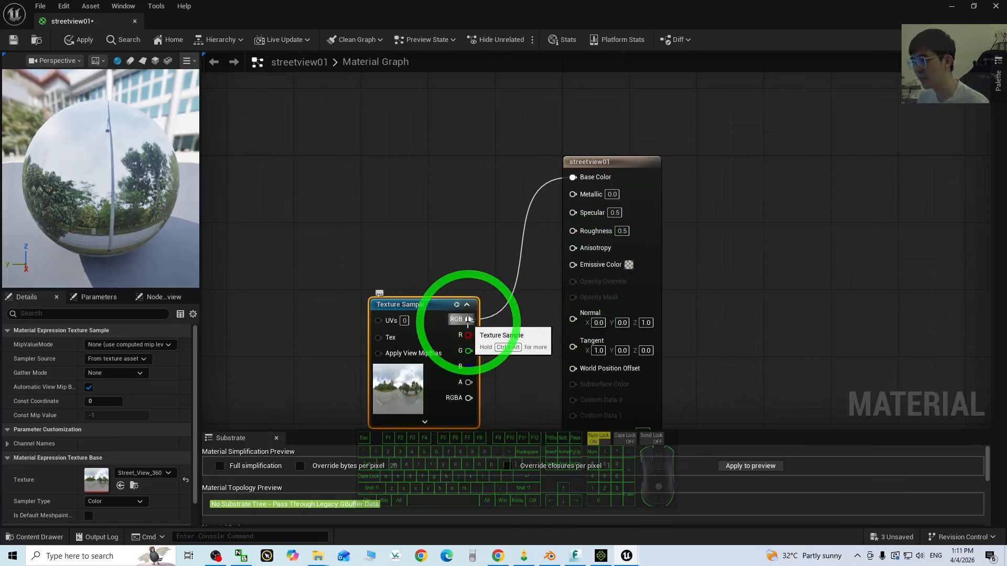
drag(469, 319, 574, 265)
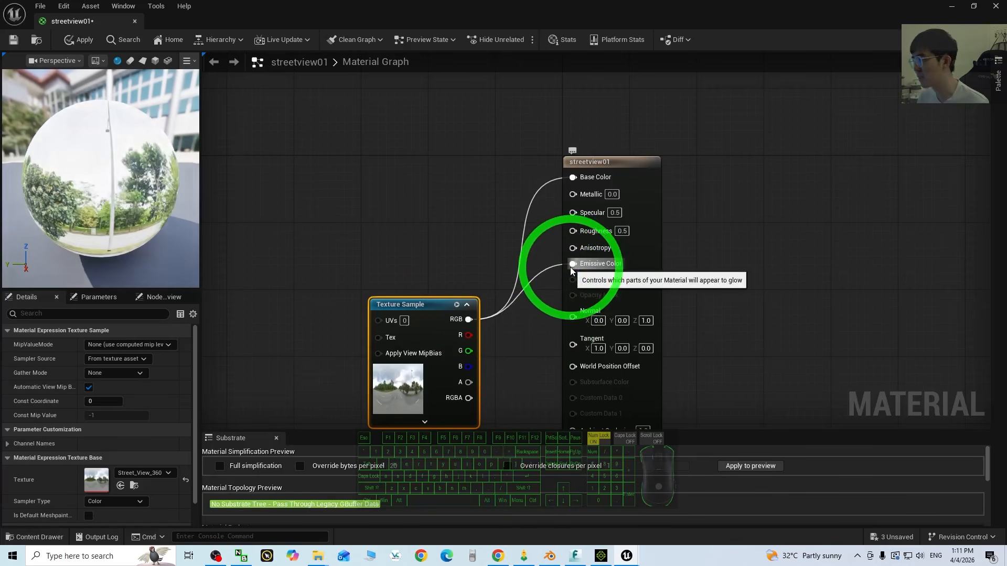
scroll(738, 329, down, 2)
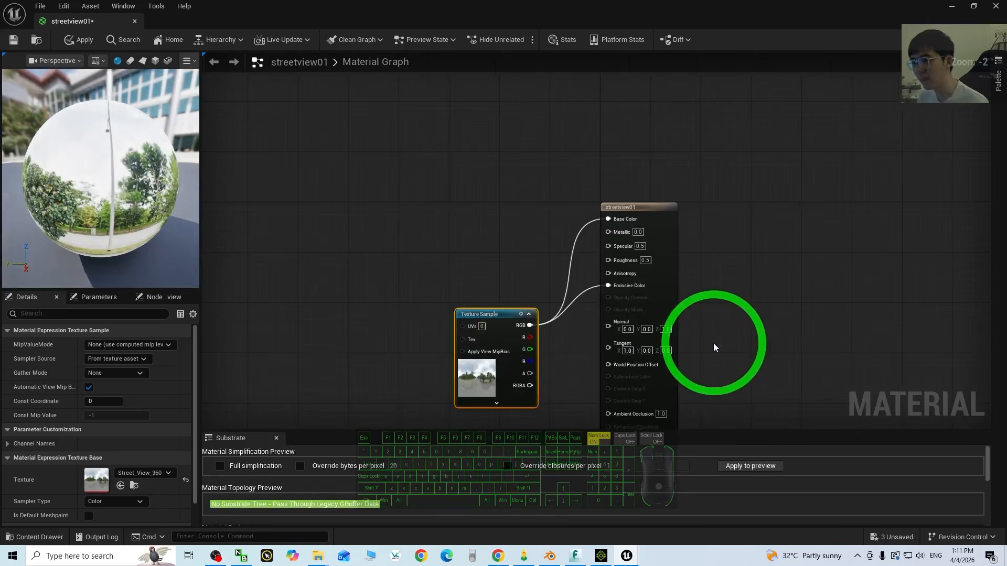
click(14, 42)
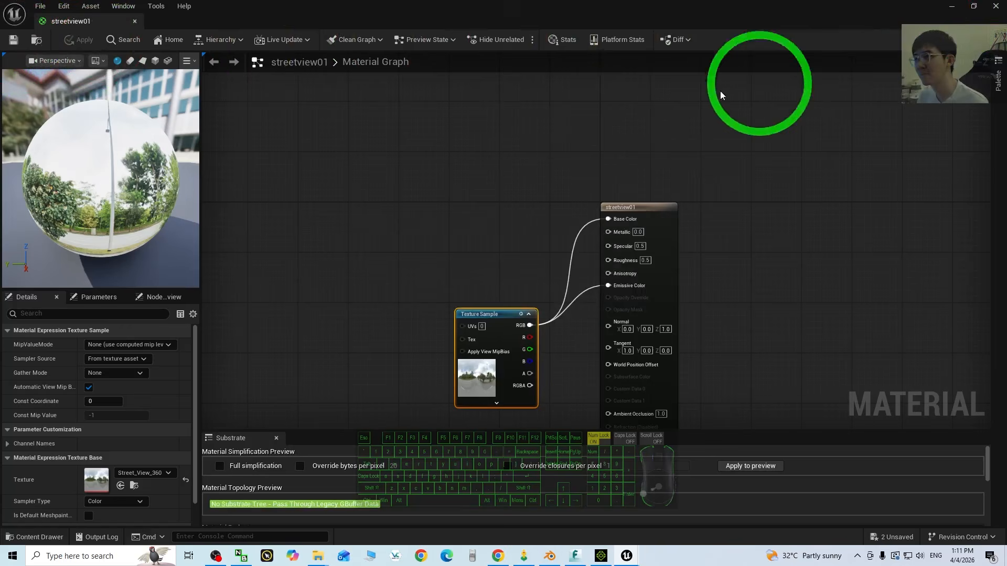
Step: Return to the steetview folder, open the streetview_01 static mesh, and assign the streetview01 material to its Element 0 slot
click(948, 7)
click(290, 383)
double_click(211, 408)
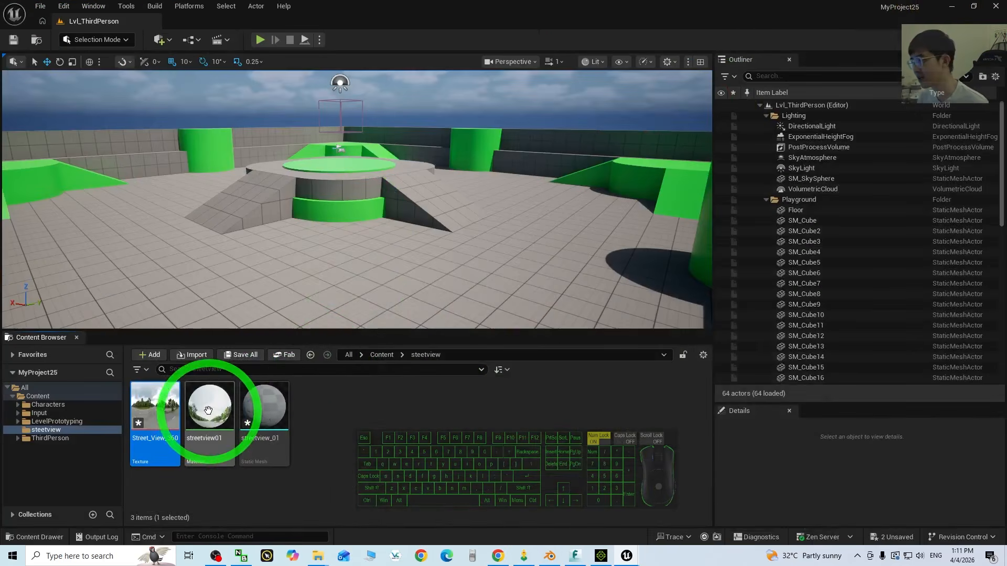
click(533, 271)
click(951, 6)
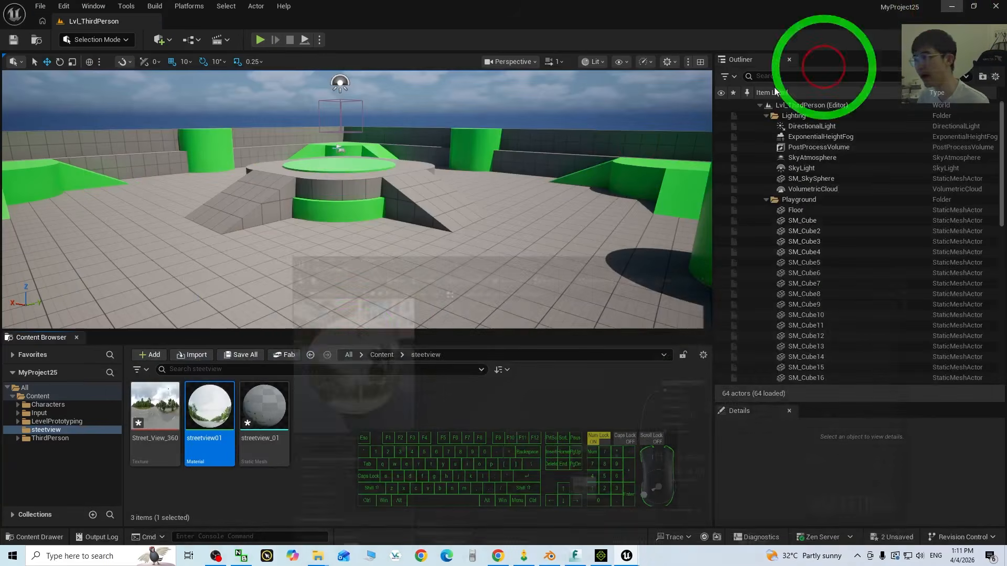
double_click(258, 411)
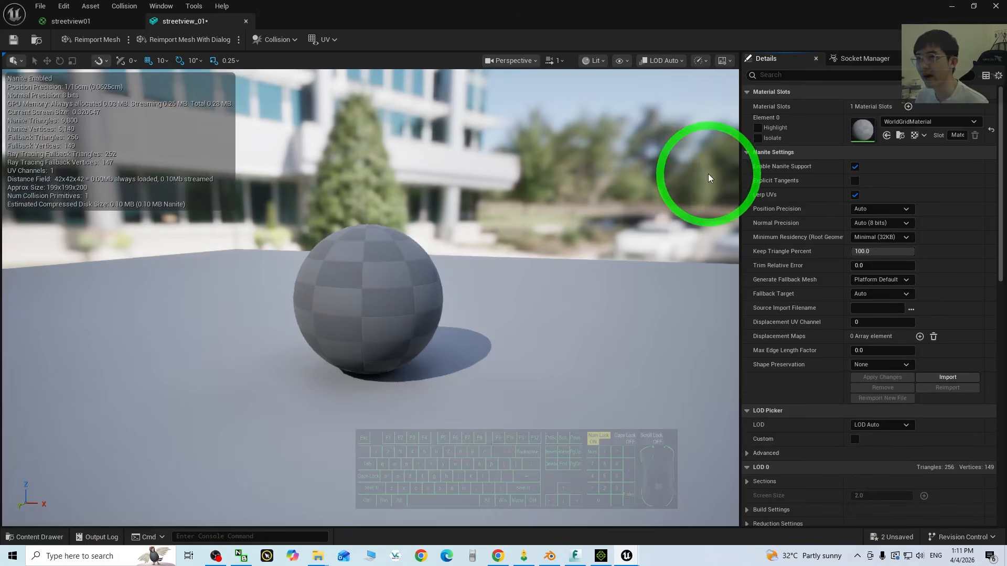
click(897, 121)
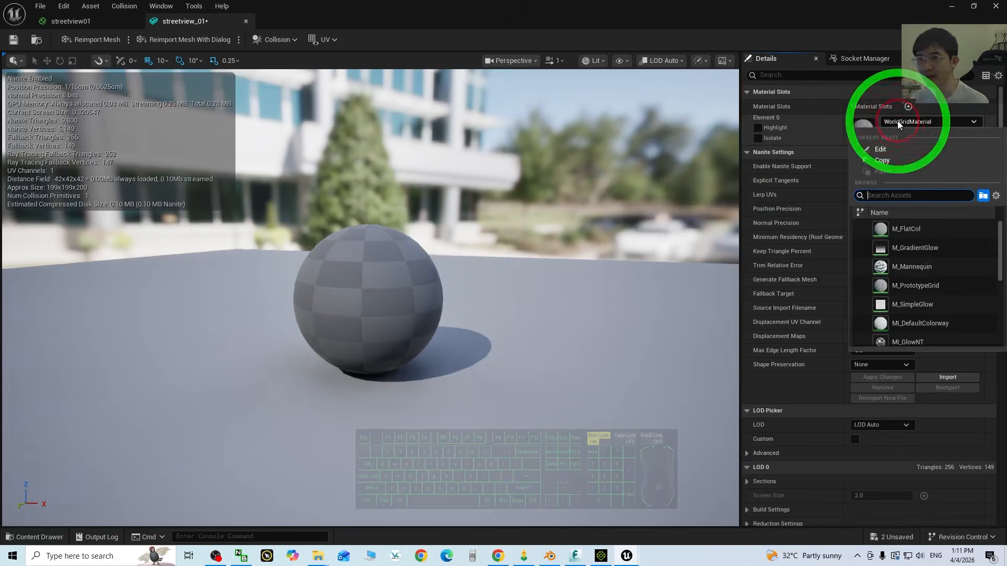
scroll(915, 305, down, 5)
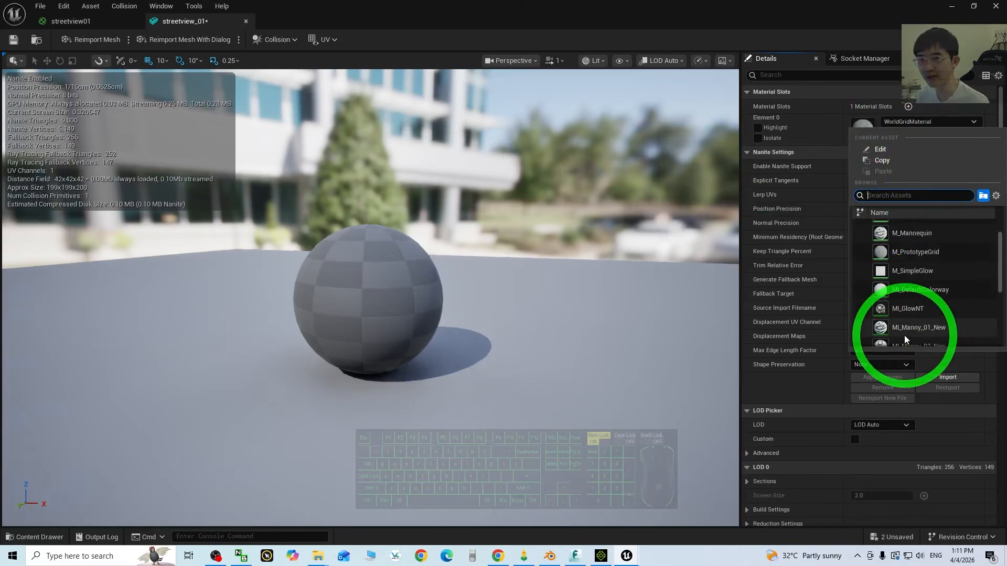
click(910, 338)
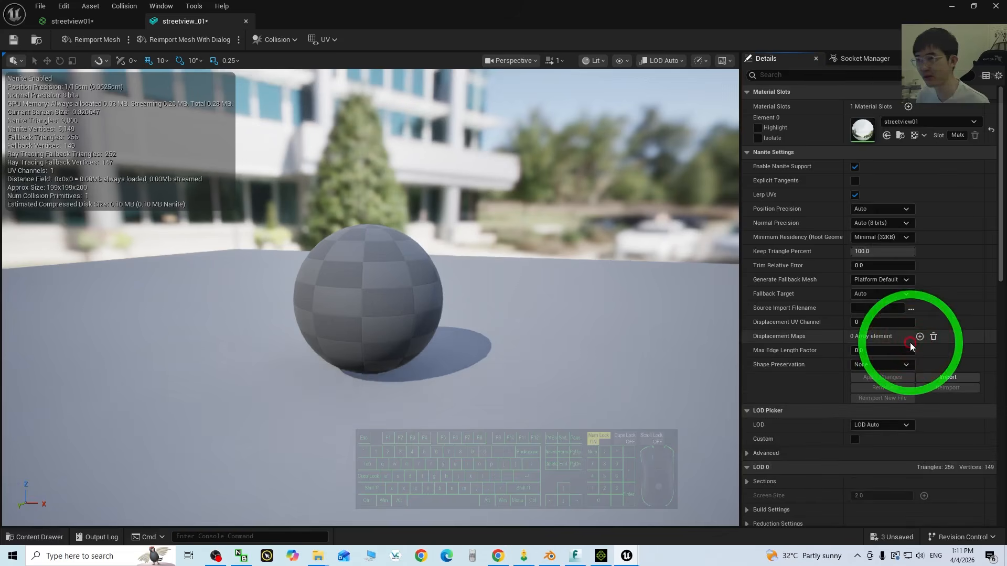
Step: Inspect the streetview01 material on the sphere from near and far, and close the asset editors
scroll(449, 320, up, 10)
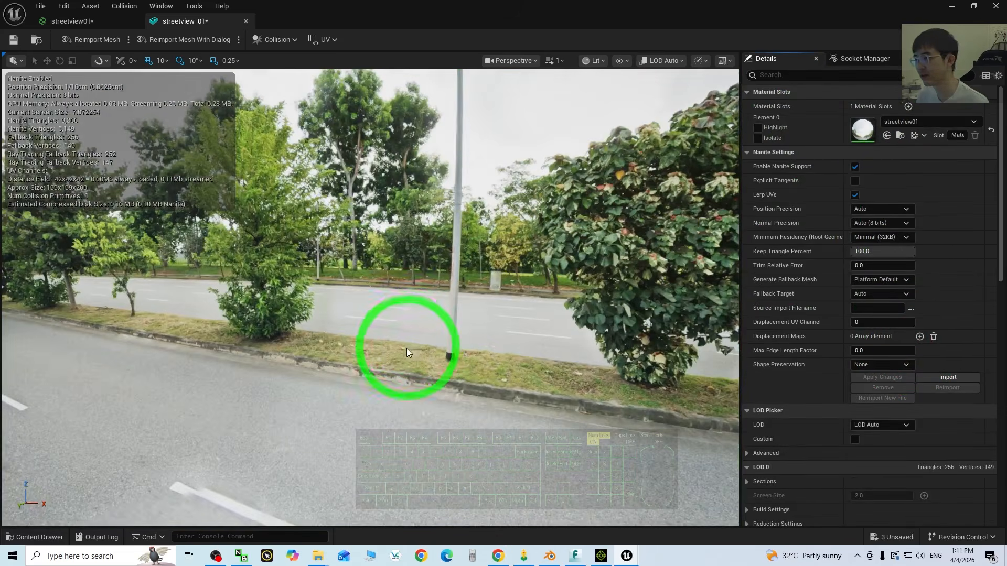
drag(407, 348, 369, 317)
scroll(368, 316, down, 6)
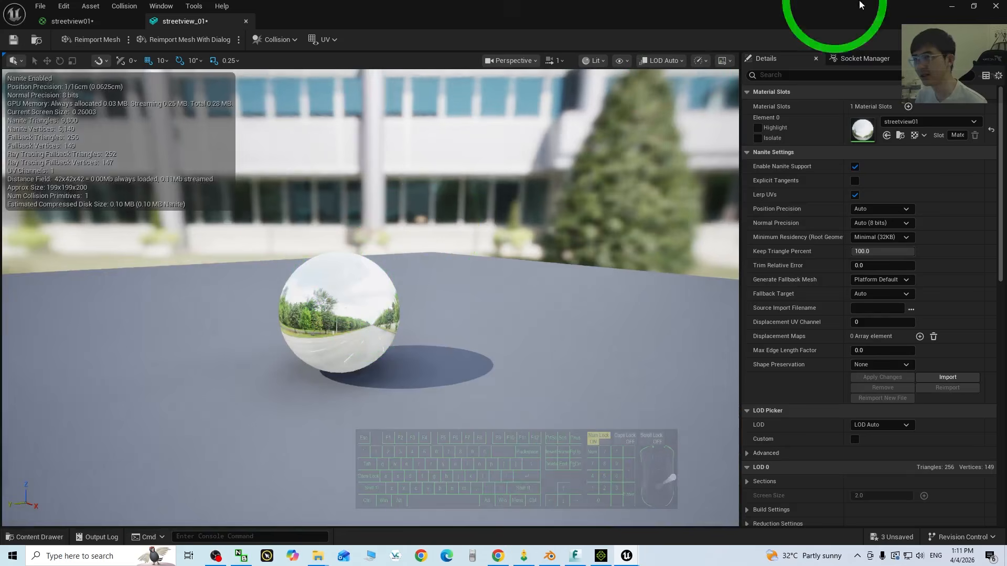
click(993, 8)
click(472, 271)
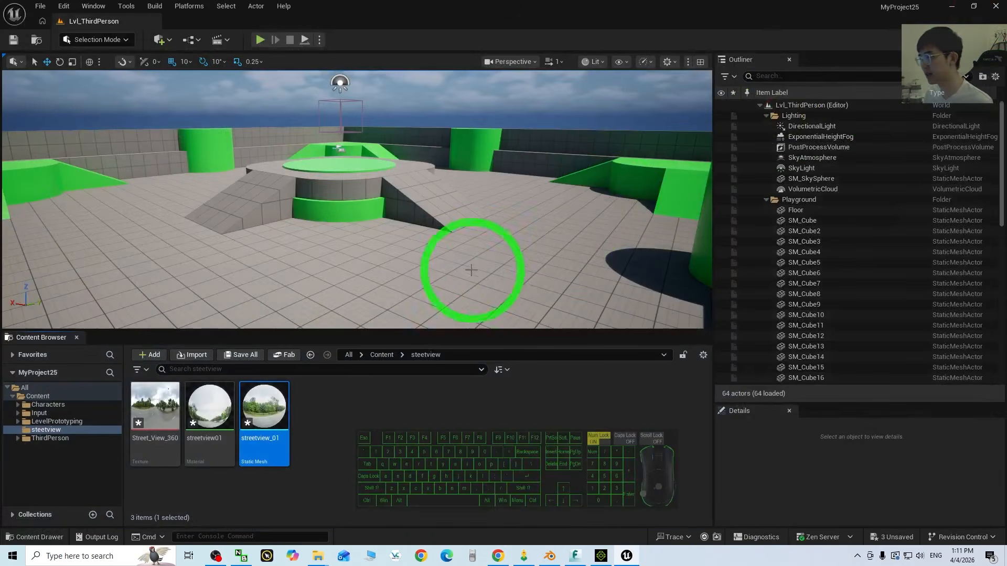
Step: Reopen the streetview_01 static mesh and set its Collision Presets to NoCollision
click(270, 417)
double_click(269, 421)
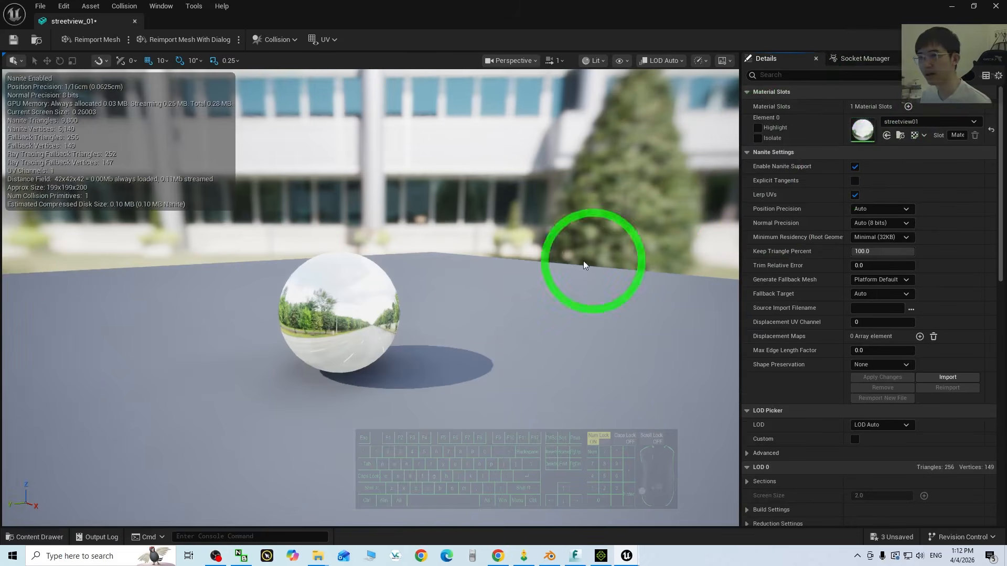
scroll(905, 309, down, 10)
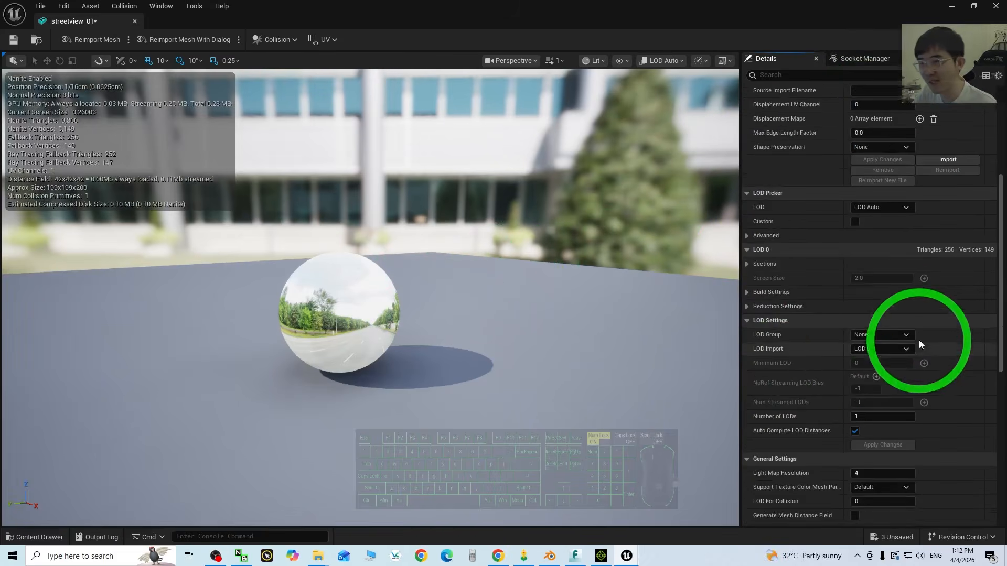
scroll(934, 341, down, 4)
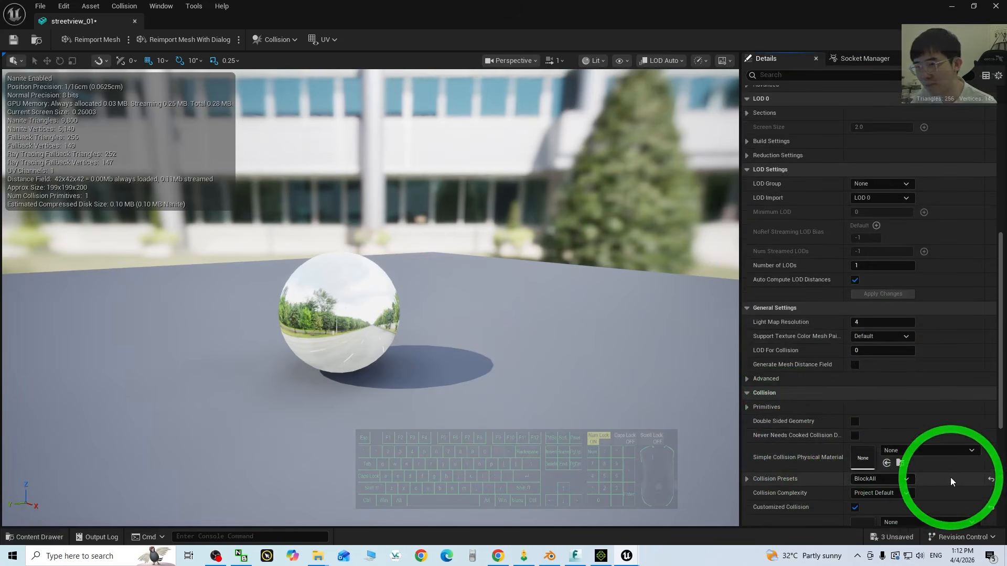
scroll(939, 475, down, 2)
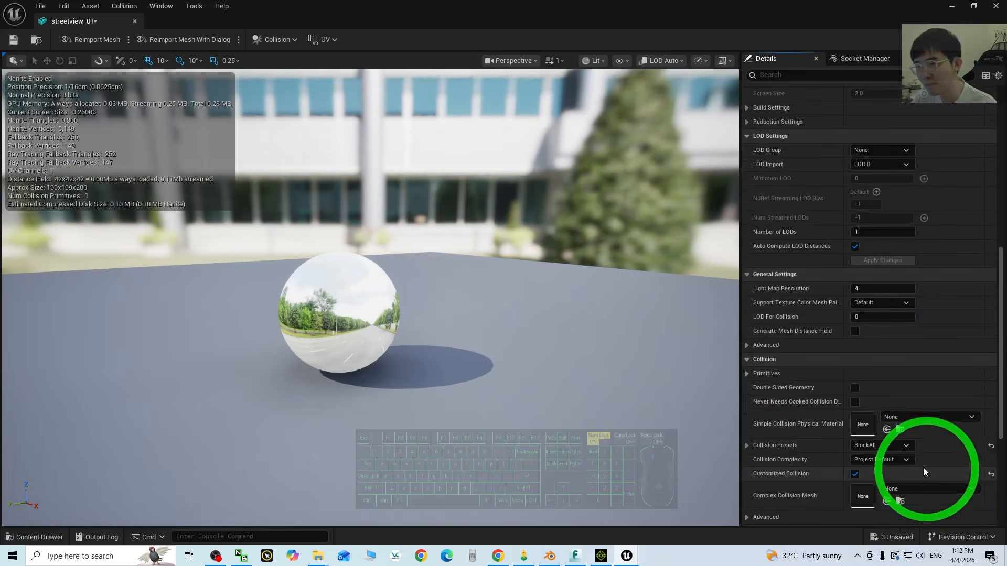
click(877, 446)
click(876, 446)
click(877, 445)
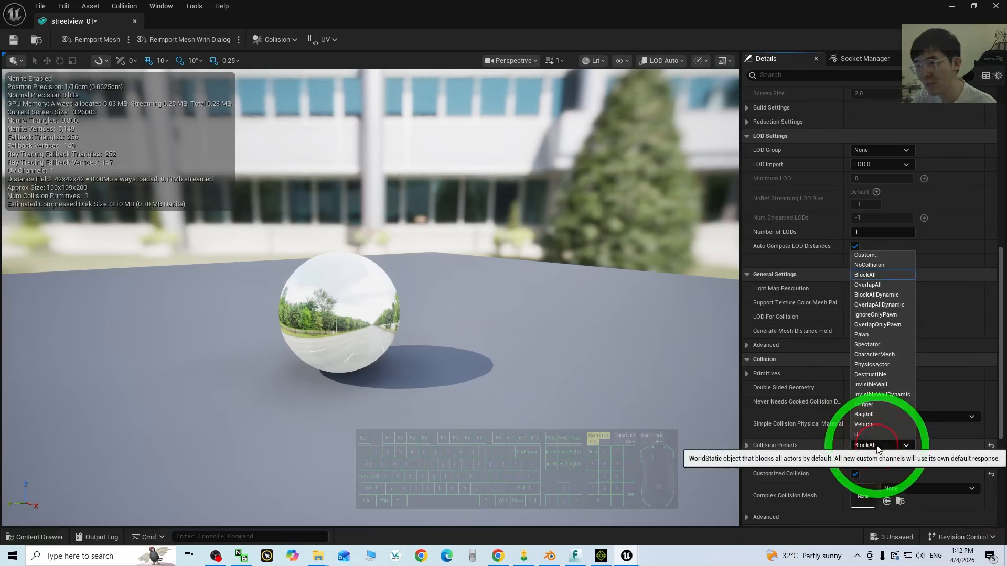
click(873, 265)
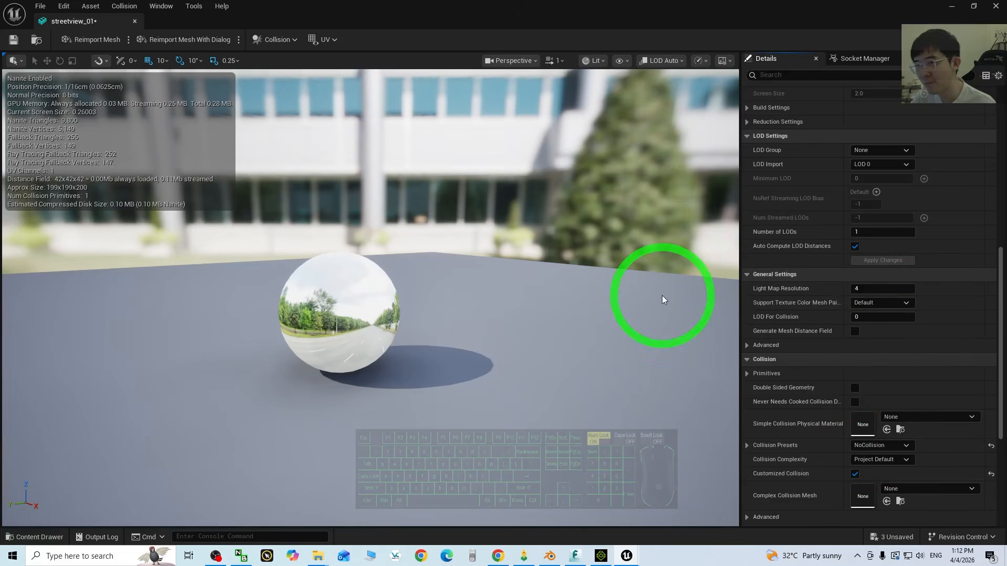
Step: Close the mesh editor, place streetview_01 on the level floor in front of the central platform, and select it in the Outliner
click(997, 8)
drag(258, 404, 340, 242)
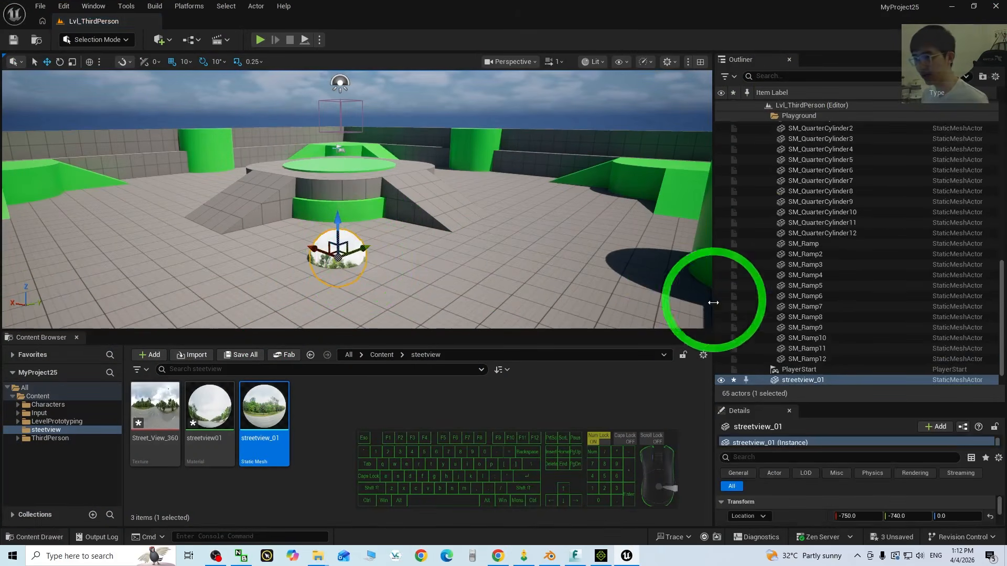
scroll(831, 371, down, 1)
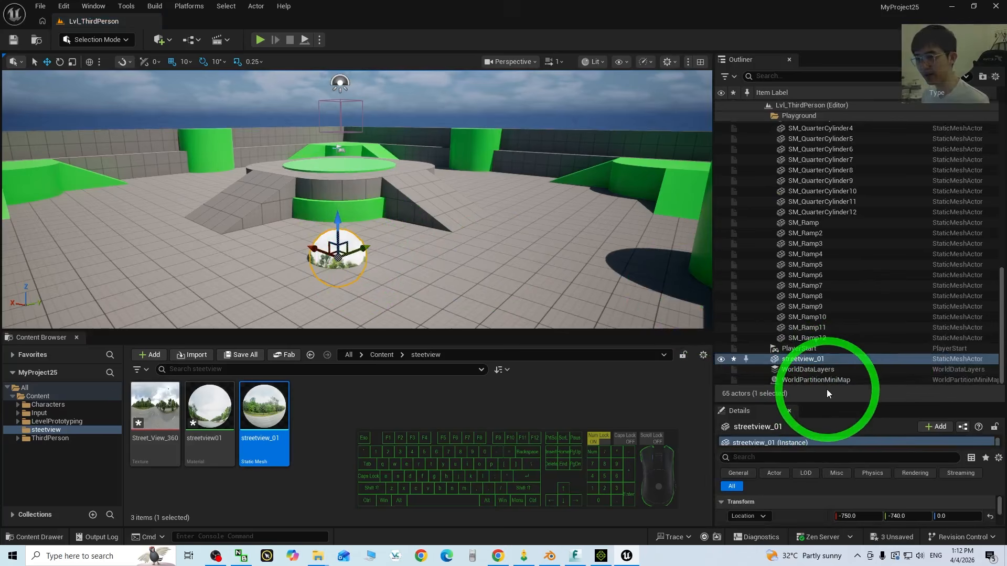
click(825, 359)
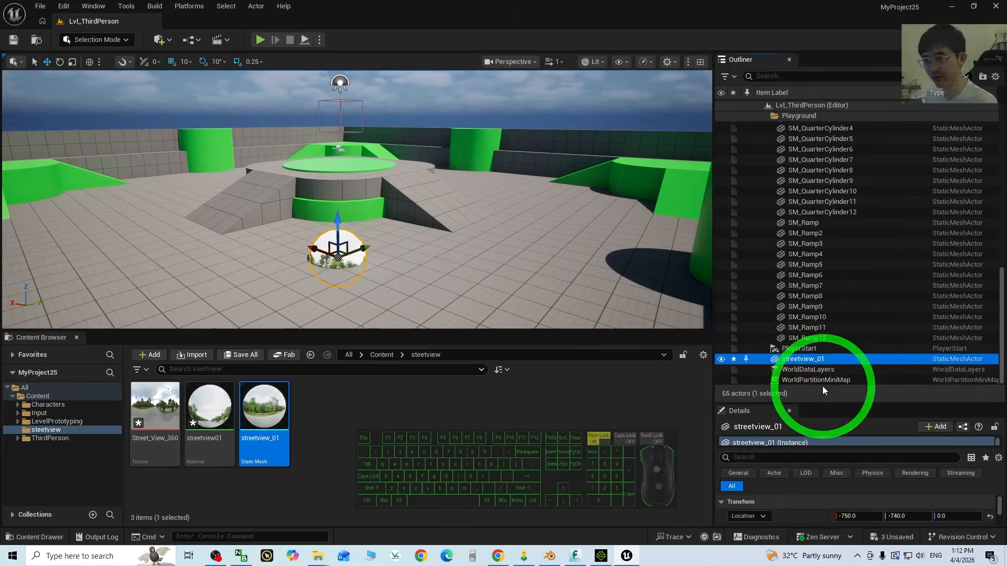
Step: Enlarge the Details area, lock the scale proportions of streetview_01, and set its scale to 400 on all axes
drag(824, 403, 834, 231)
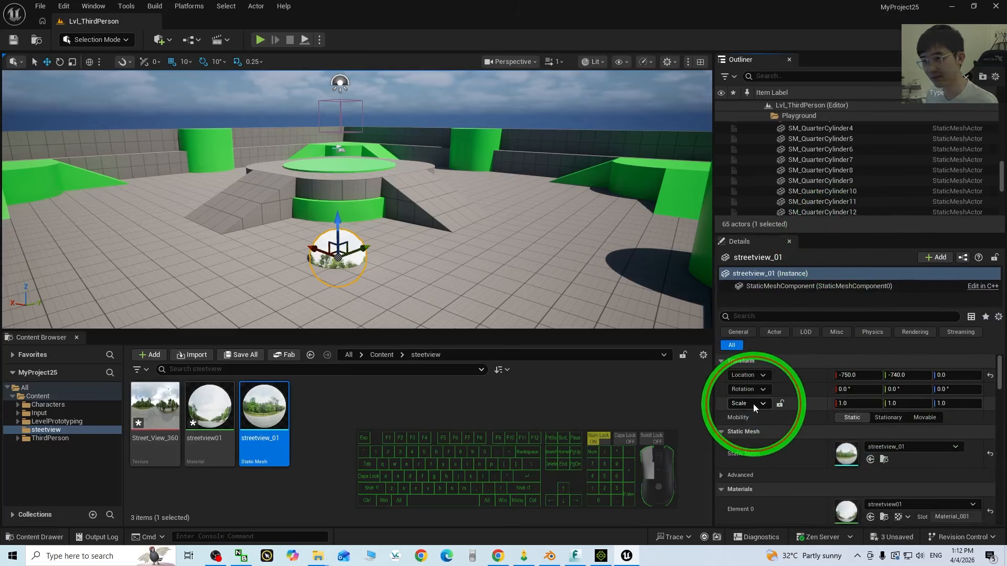
click(753, 404)
click(752, 403)
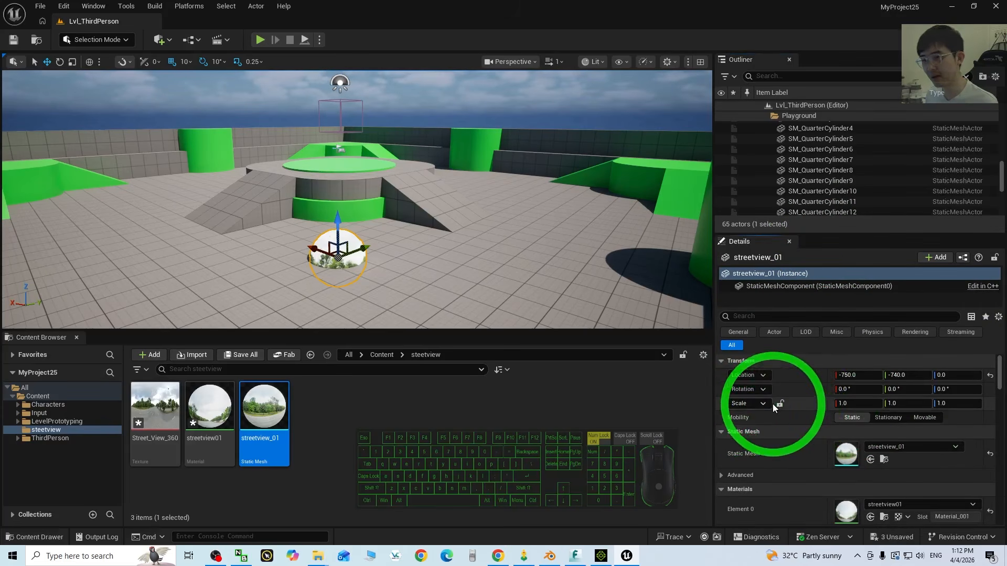
click(780, 403)
click(855, 403)
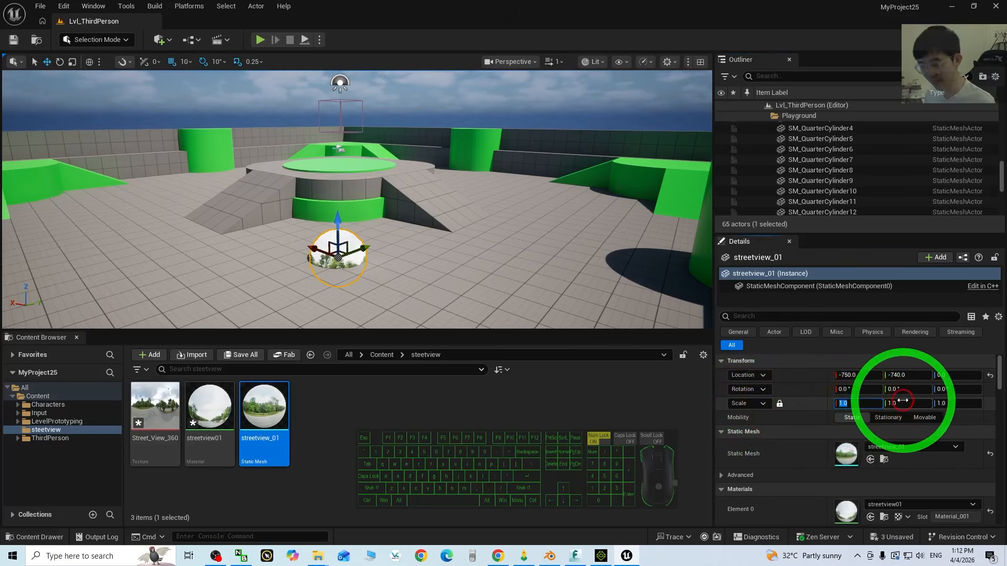
text(400)
key(Return)
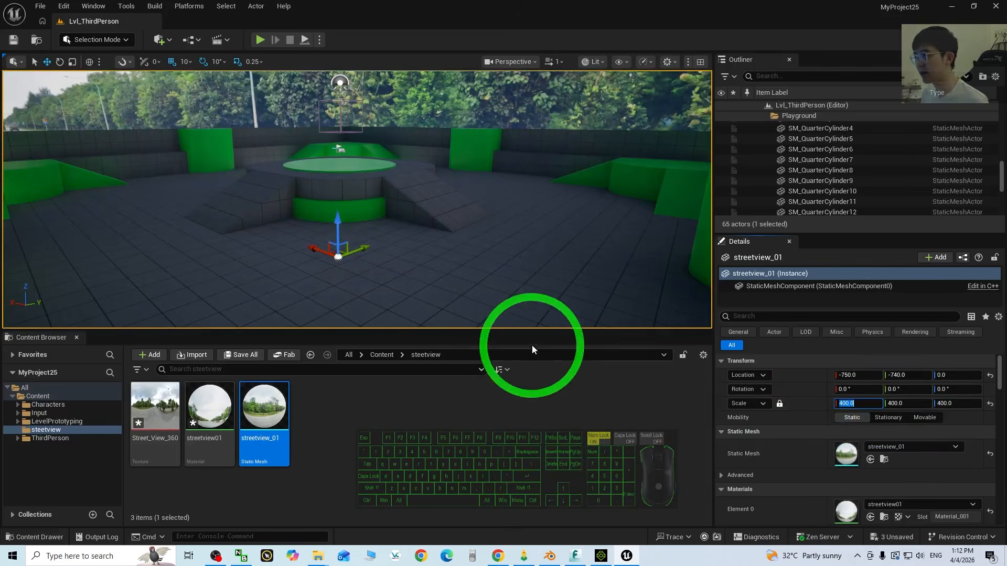
Step: Look around the level from inside the enlarged street view sphere and minimize the Unreal editor
right_drag(464, 225, 367, 184)
key(w)
click(951, 6)
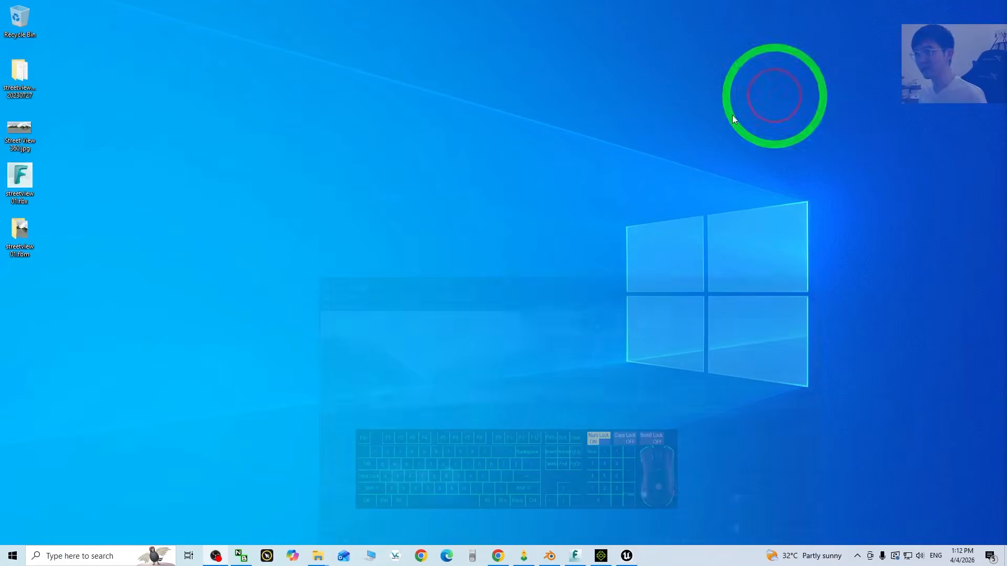
Step: Bring up Street View Download 360, look around the Tanah Merah Coast Rd panorama in Chrome, and minimize the browser
click(584, 551)
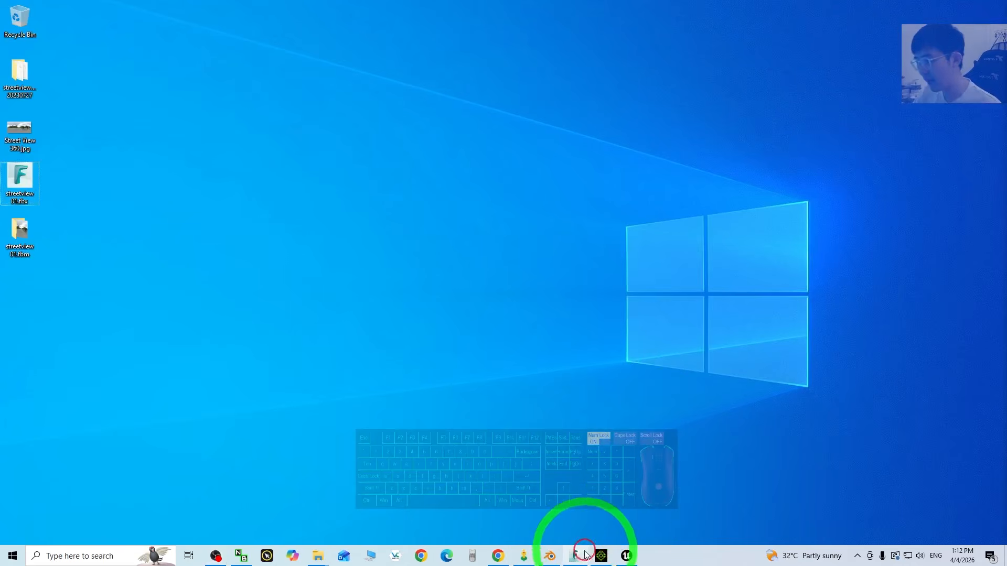
click(522, 559)
click(502, 558)
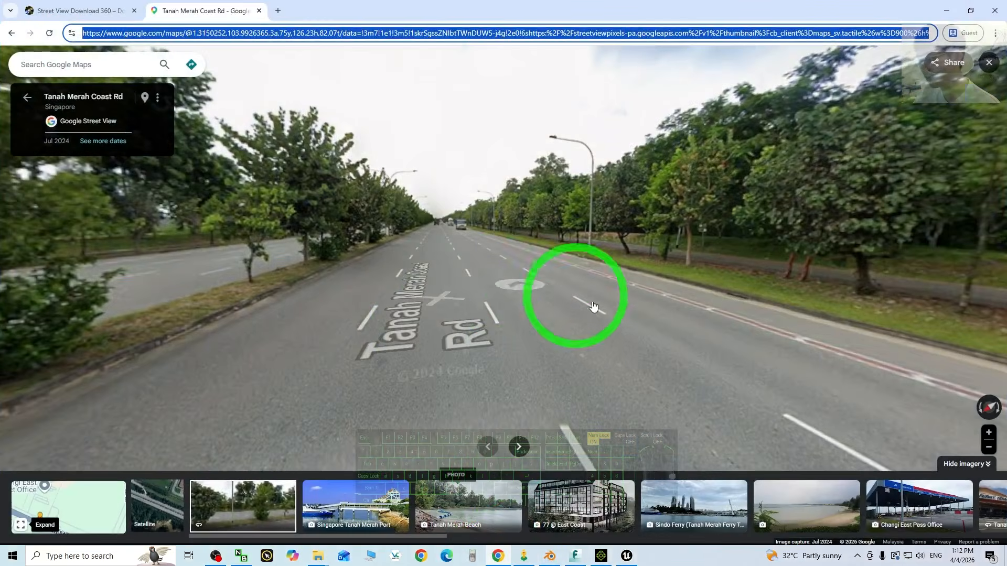
drag(609, 372, 881, 4)
click(946, 9)
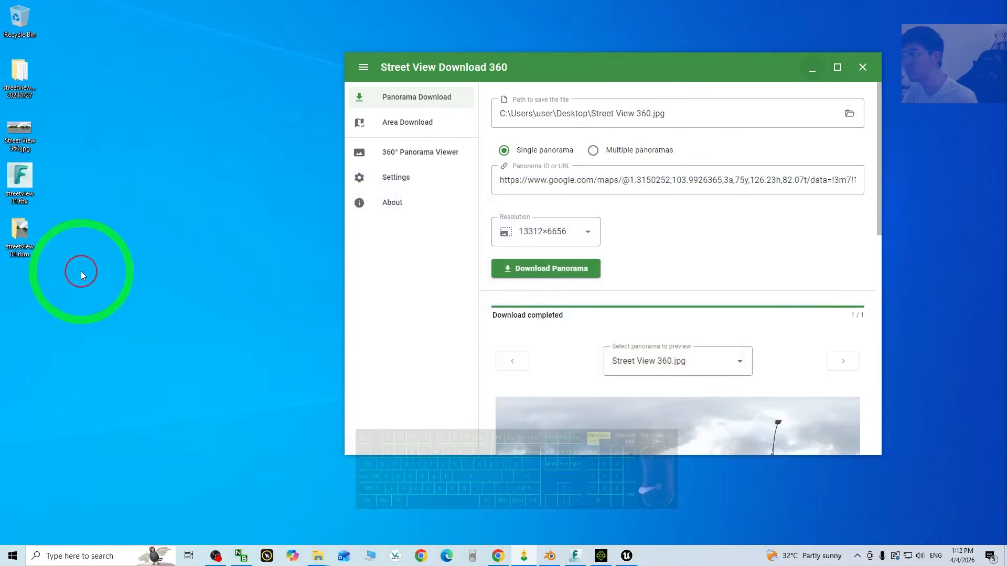
Step: Open the streetview 01 FBX file from the desktop in Autodesk FBX Review and examine the textured sphere from different angles
click(33, 181)
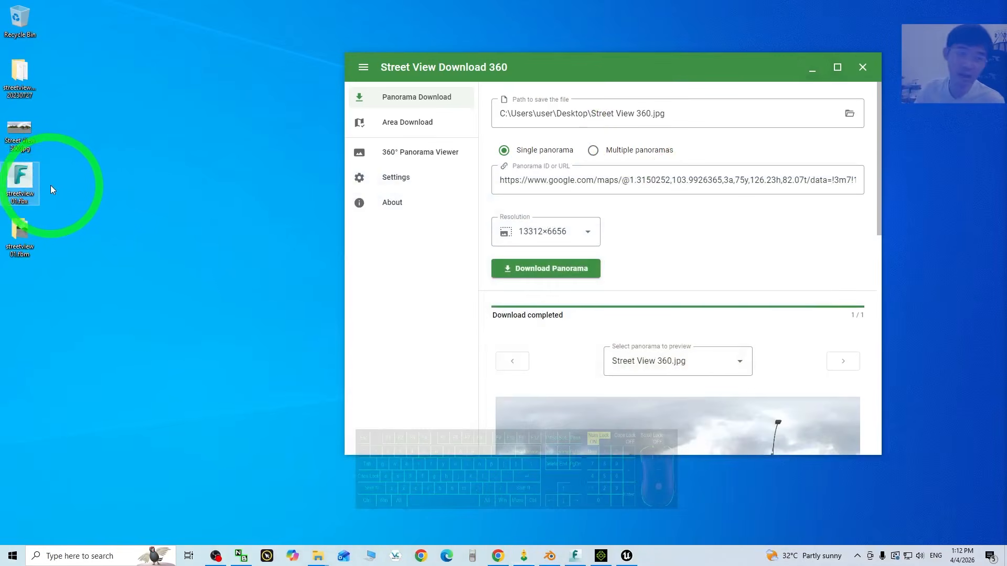
click(112, 202)
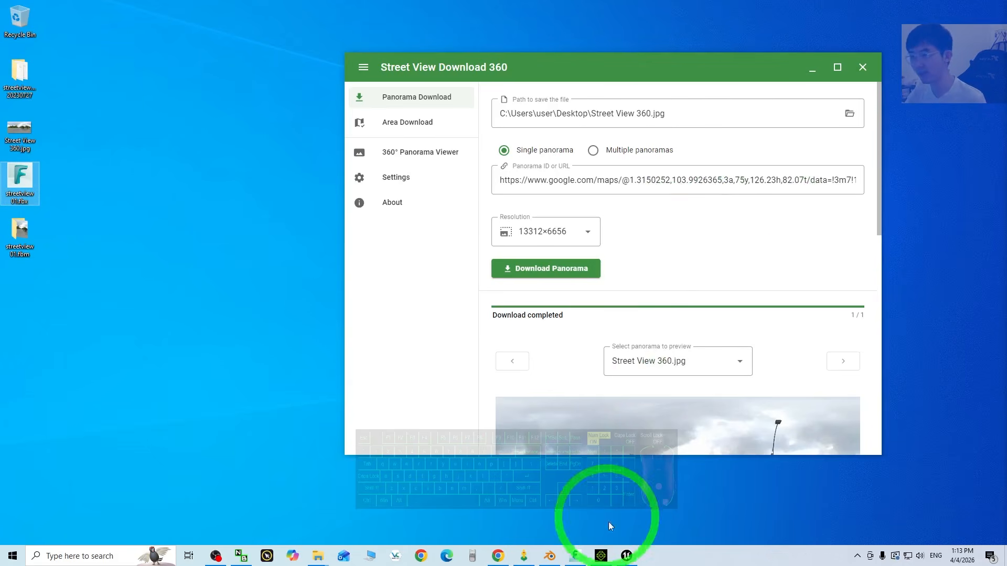
double_click(32, 192)
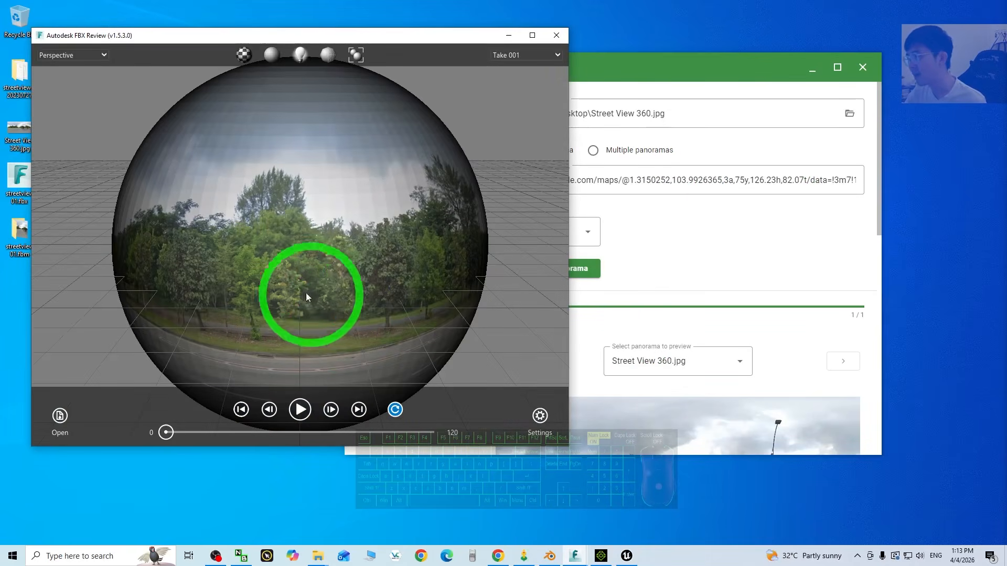
drag(308, 292, 335, 269)
drag(255, 270, 431, 294)
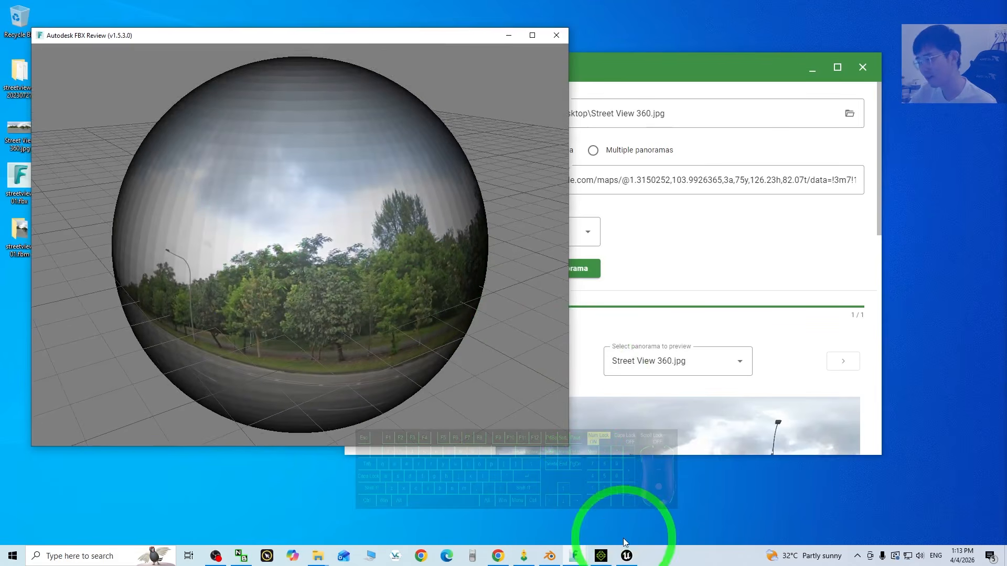
Step: Switch to Blender and examine the panorama mapping on the sphere from several sides
click(550, 557)
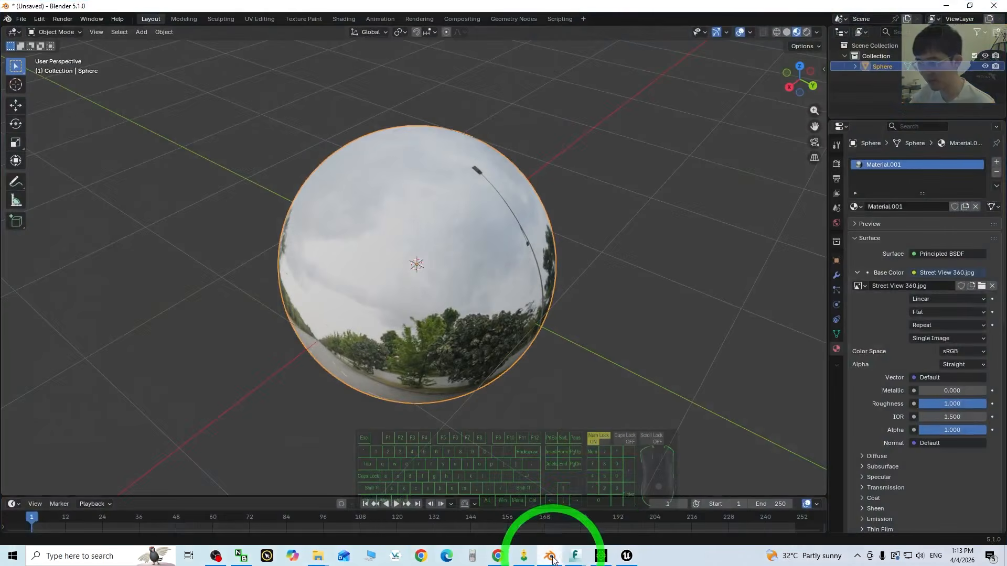
middle_drag(582, 397, 621, 326)
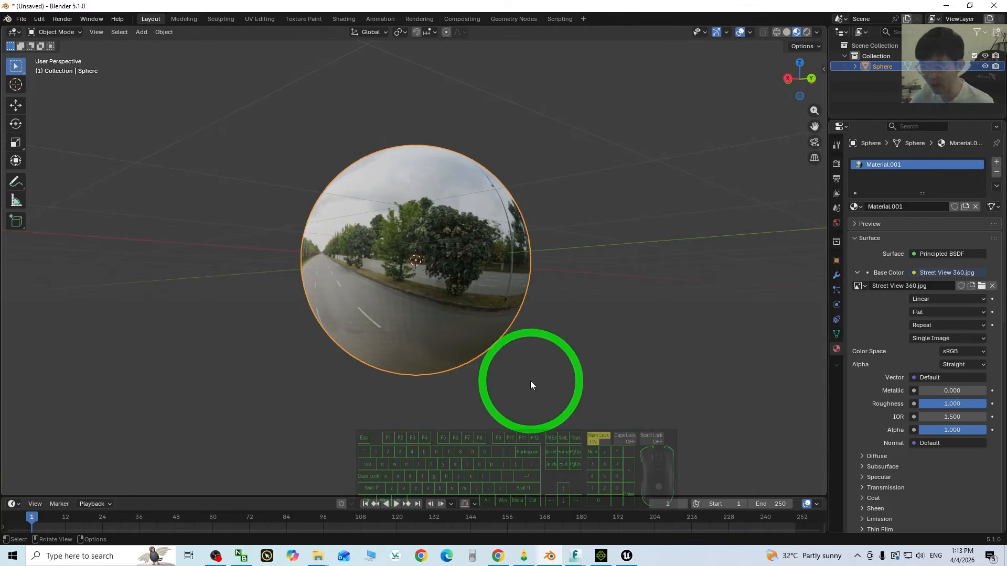
middle_drag(508, 328, 514, 399)
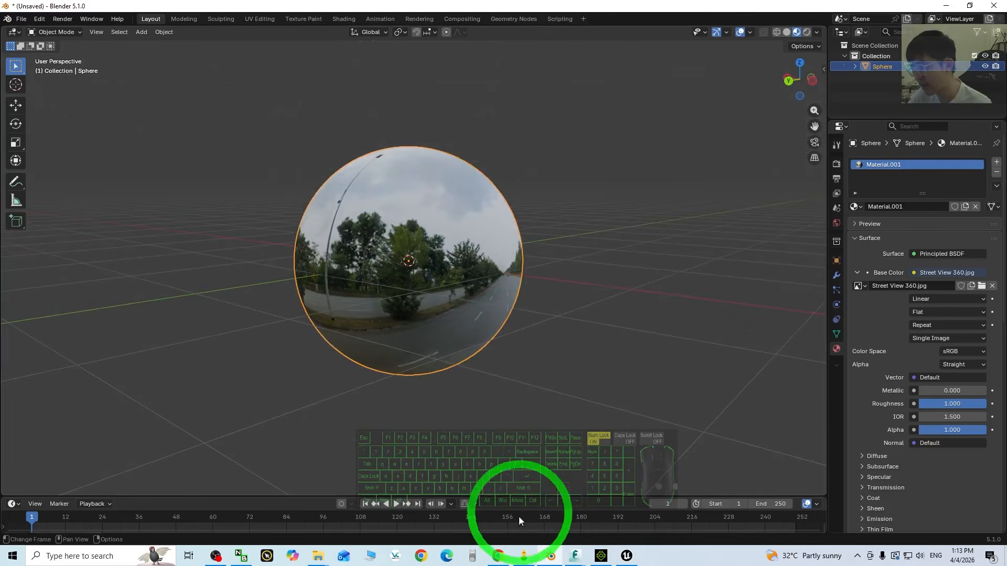
Step: Switch to Chrome, look around the Tanah Merah Coast Rd panorama in Google Maps, and bring up iClone to view its sphere
click(499, 562)
drag(615, 363, 808, 335)
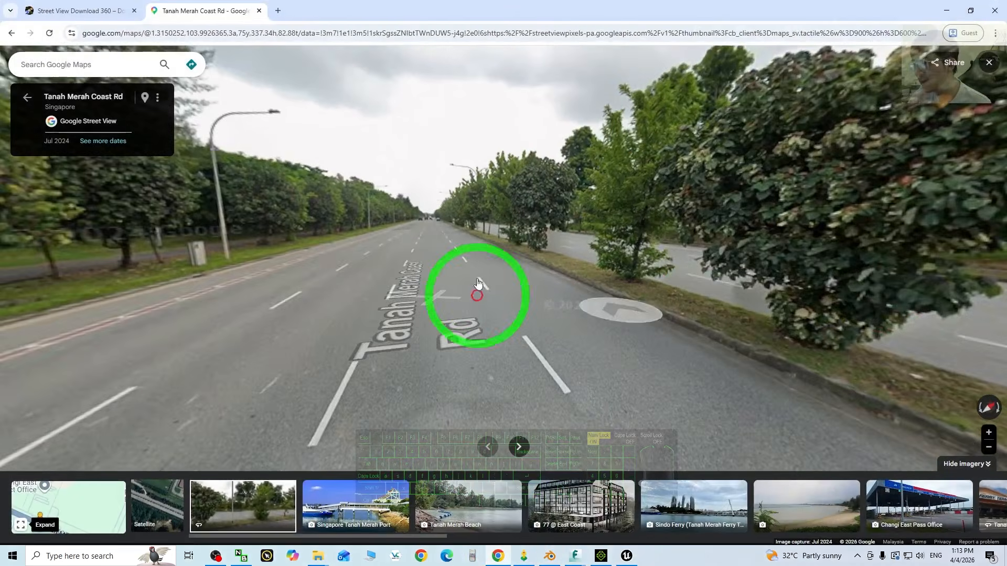
drag(477, 291, 645, 446)
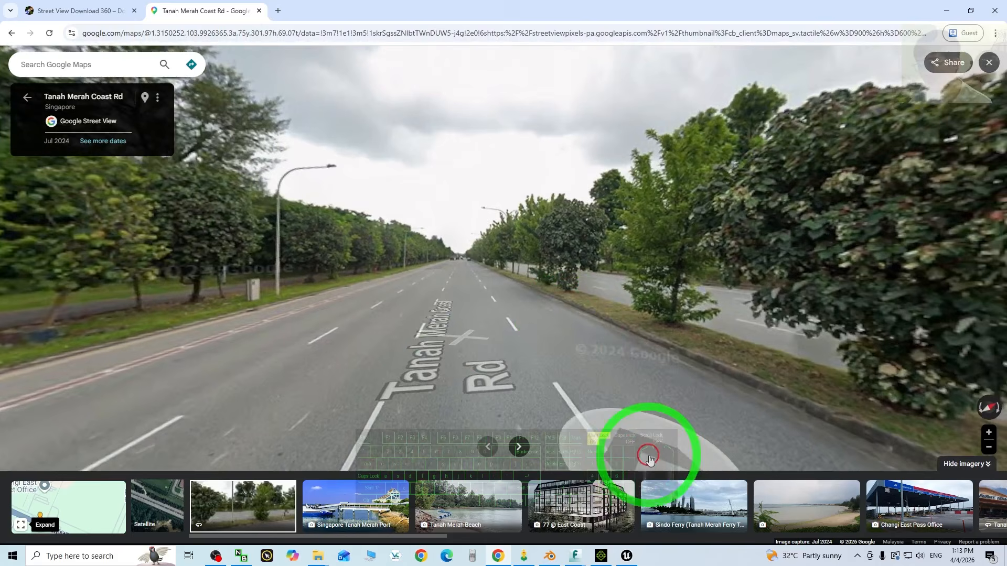
click(603, 555)
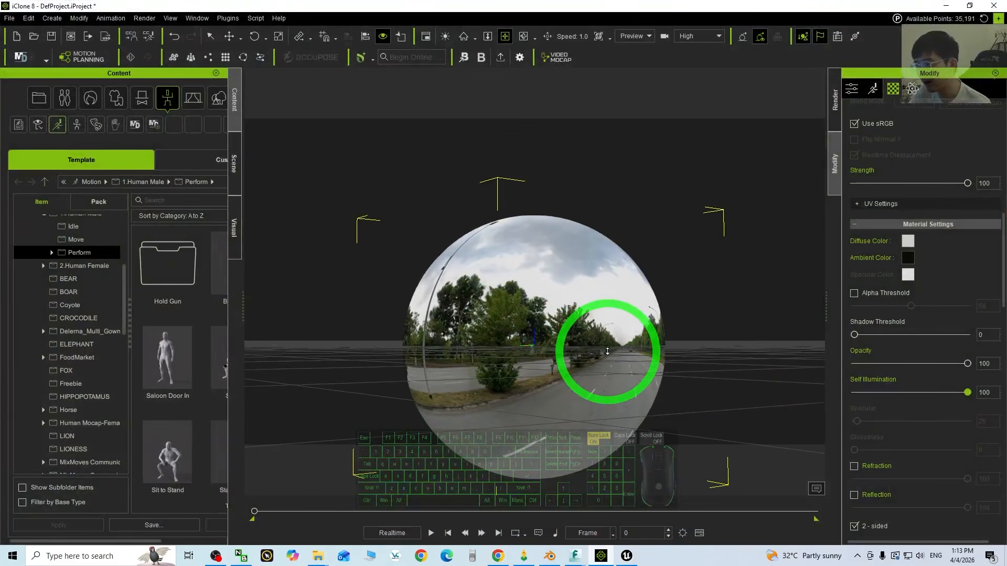